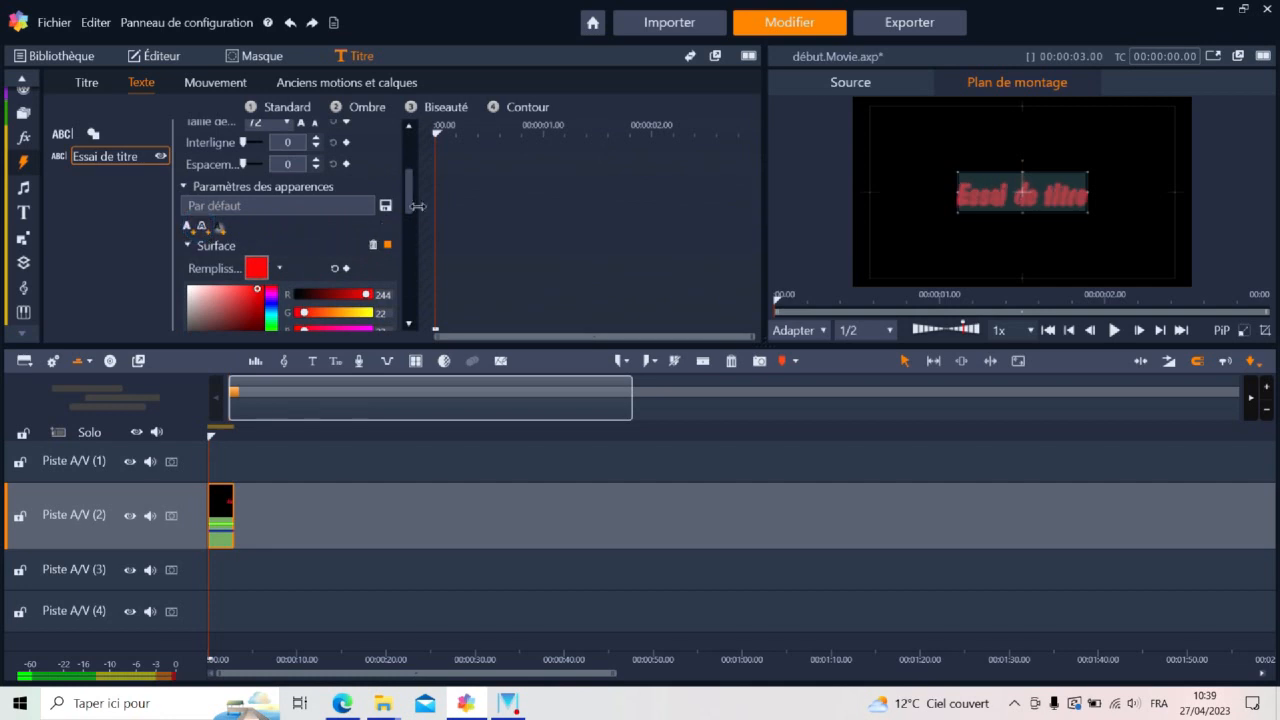
# Set the first offset of the title text's last appearance layer to 1 and its size to 108
pyautogui.click(238, 258)
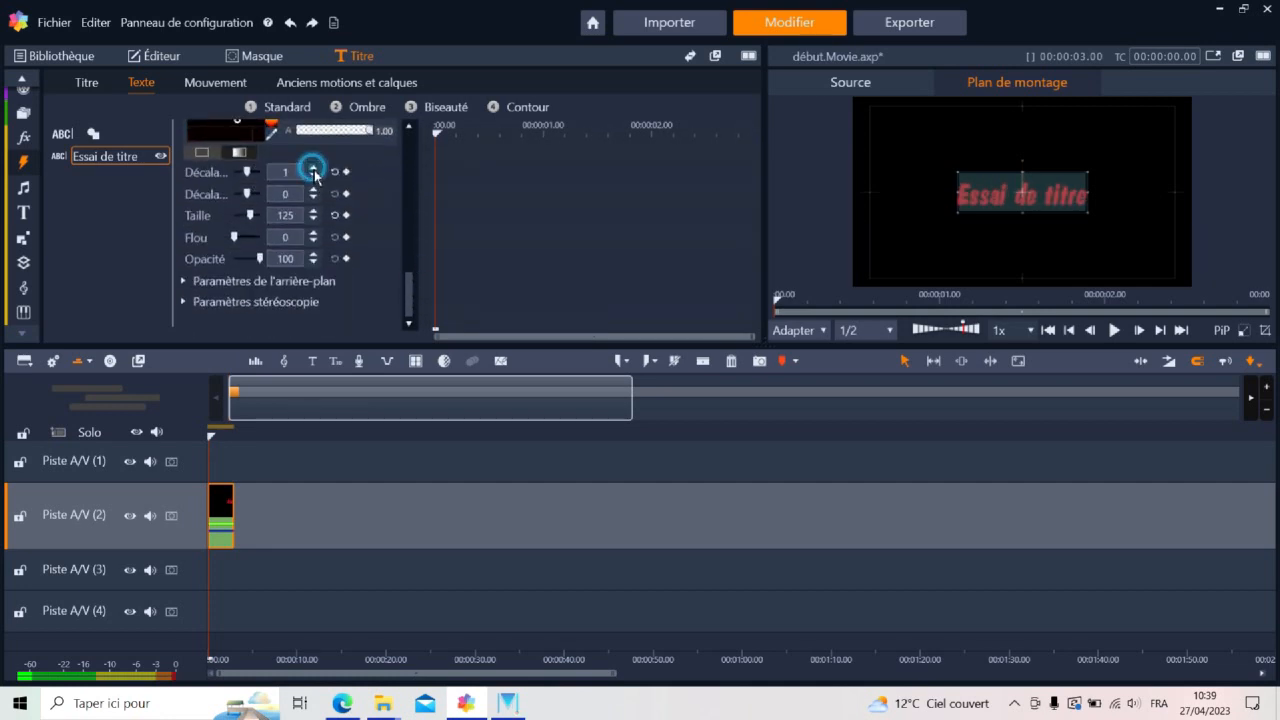
pyautogui.click(313, 219)
pyautogui.doubleClick(293, 213)
pyautogui.write('108')
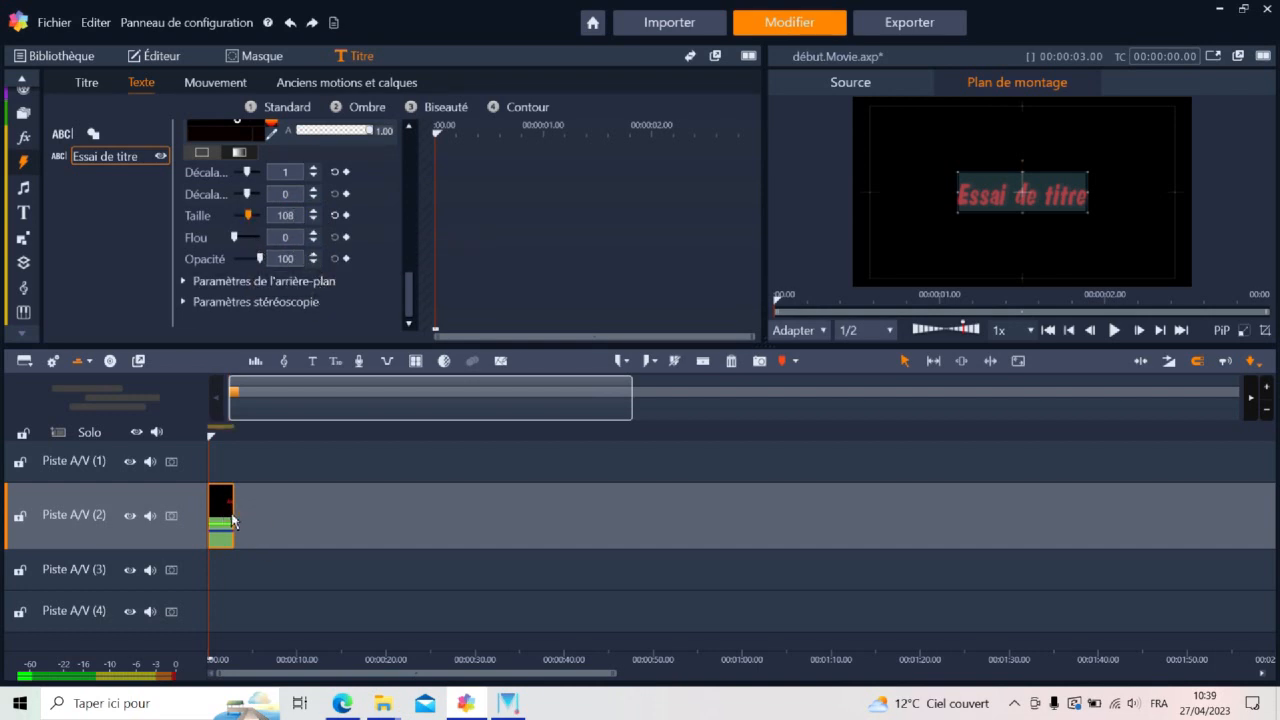
# Adjust the duration of the "Essai de titre" title clip to 6 seconds
pyautogui.rightClick(230, 516)
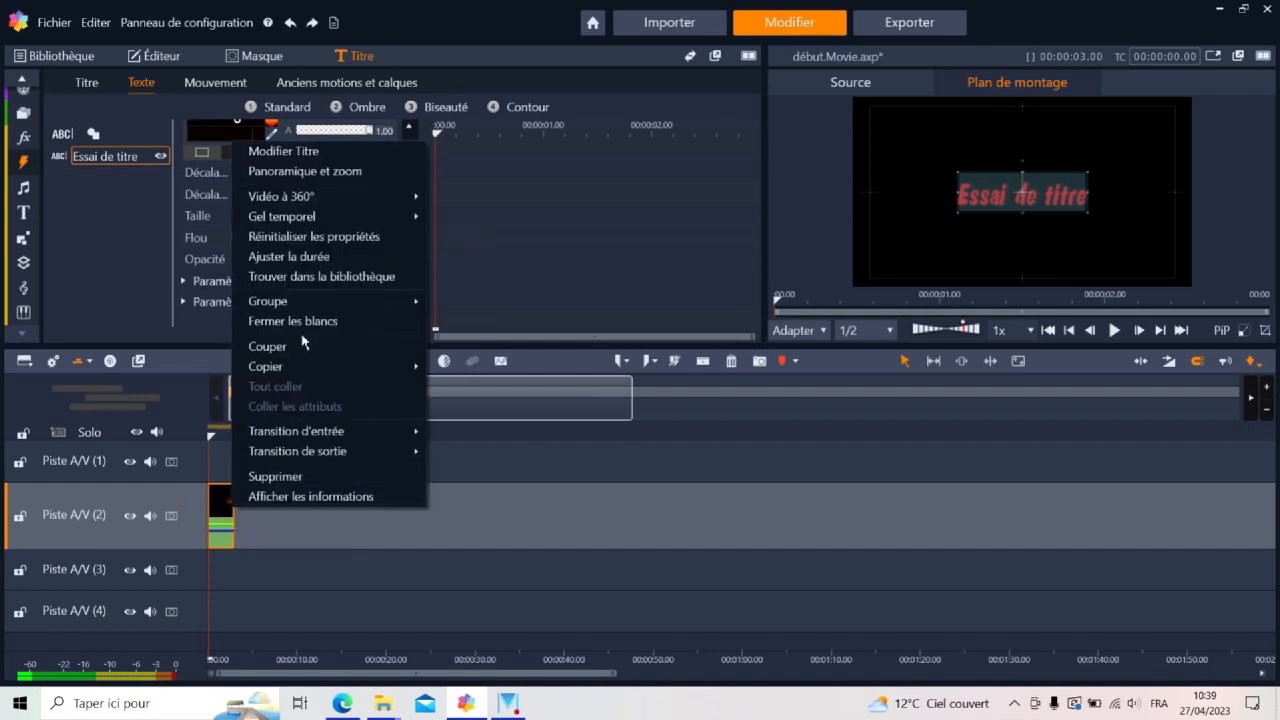
pyautogui.click(297, 256)
pyautogui.click(310, 251)
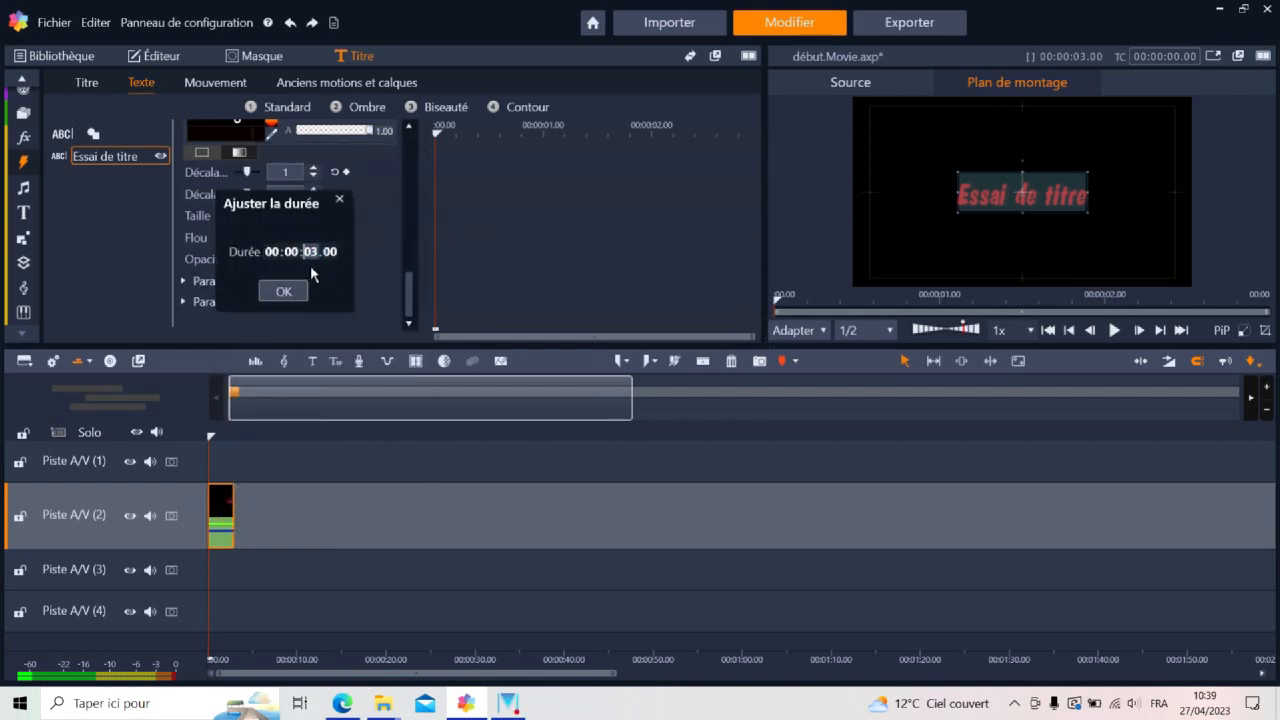
pyautogui.click(284, 290)
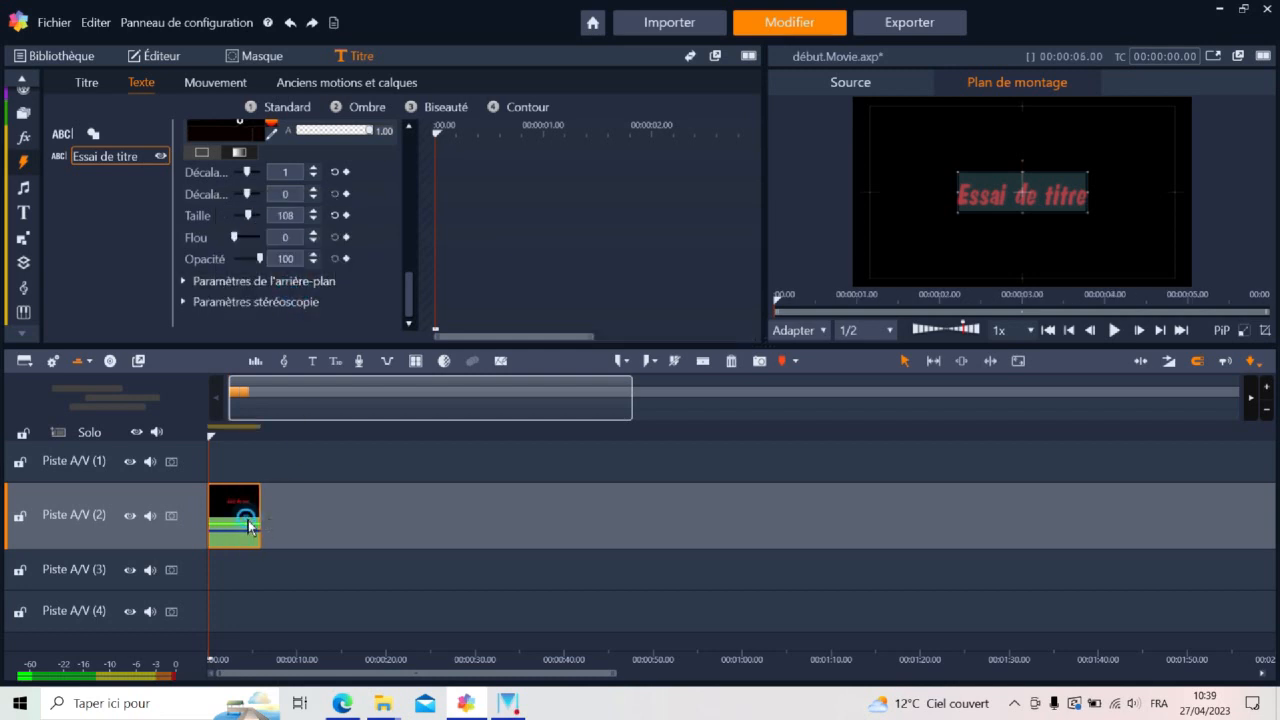
# Move the title clip to a later time on track A/V (2) and place its text near the bottom of the video frame
pyautogui.moveTo(251, 523); pyautogui.dragTo(466, 509)
pyautogui.moveTo(1015, 172); pyautogui.dragTo(1017, 222)
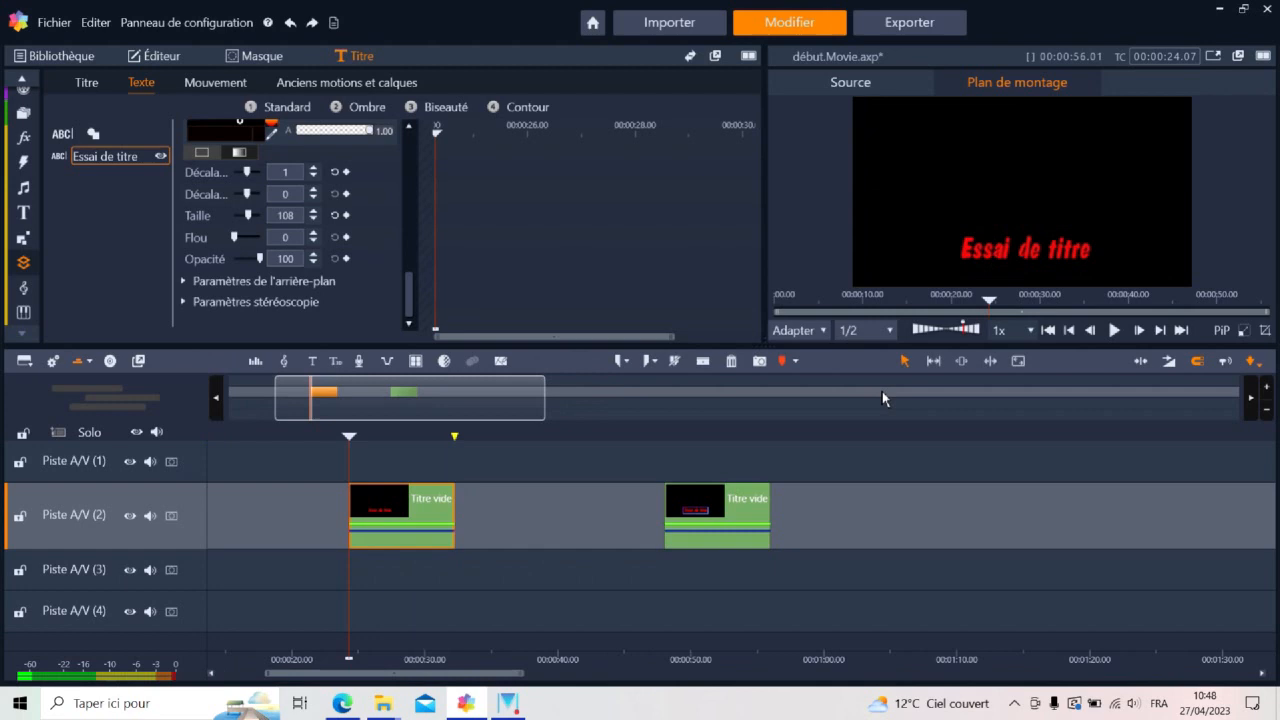
# Add the Coloured Rectangle animated overlay to track A/V (1), aligned with the start of the title clip
pyautogui.click(23, 262)
pyautogui.moveTo(117, 191); pyautogui.dragTo(362, 460)
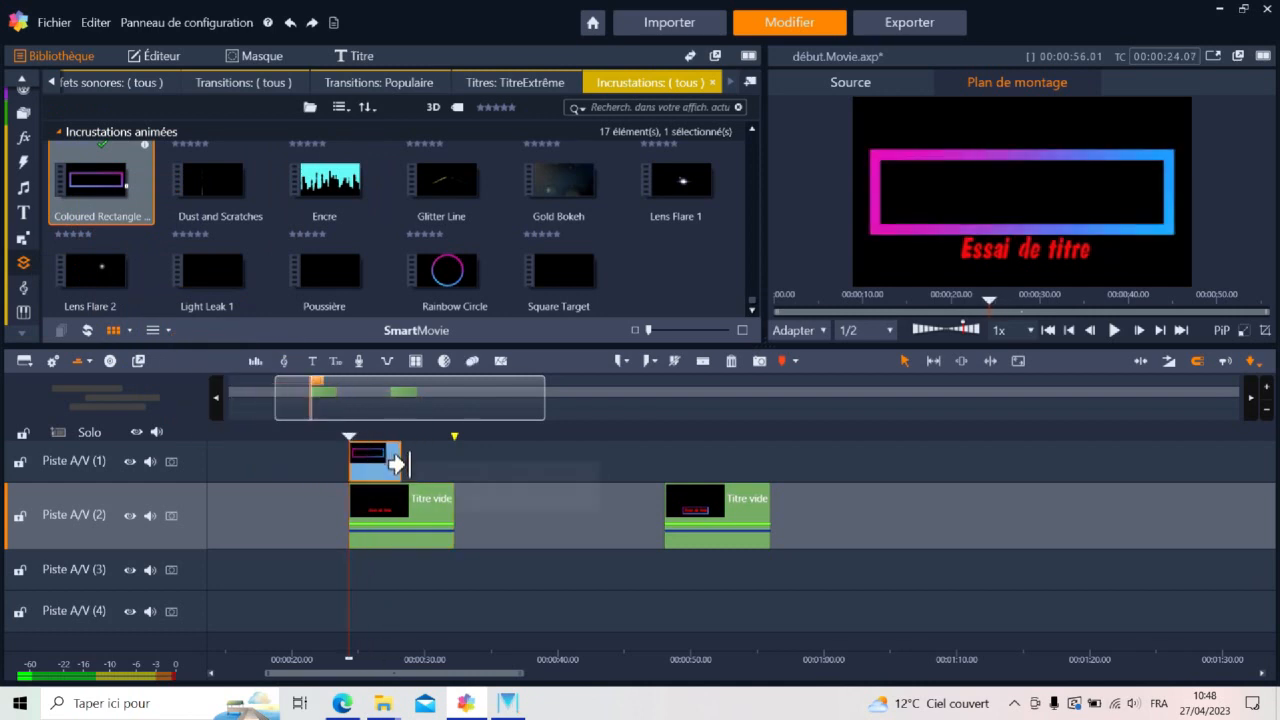
# Try stretching the rectangle overlay to the end of the title clip, and undo the extension
pyautogui.moveTo(392, 468); pyautogui.dragTo(453, 462)
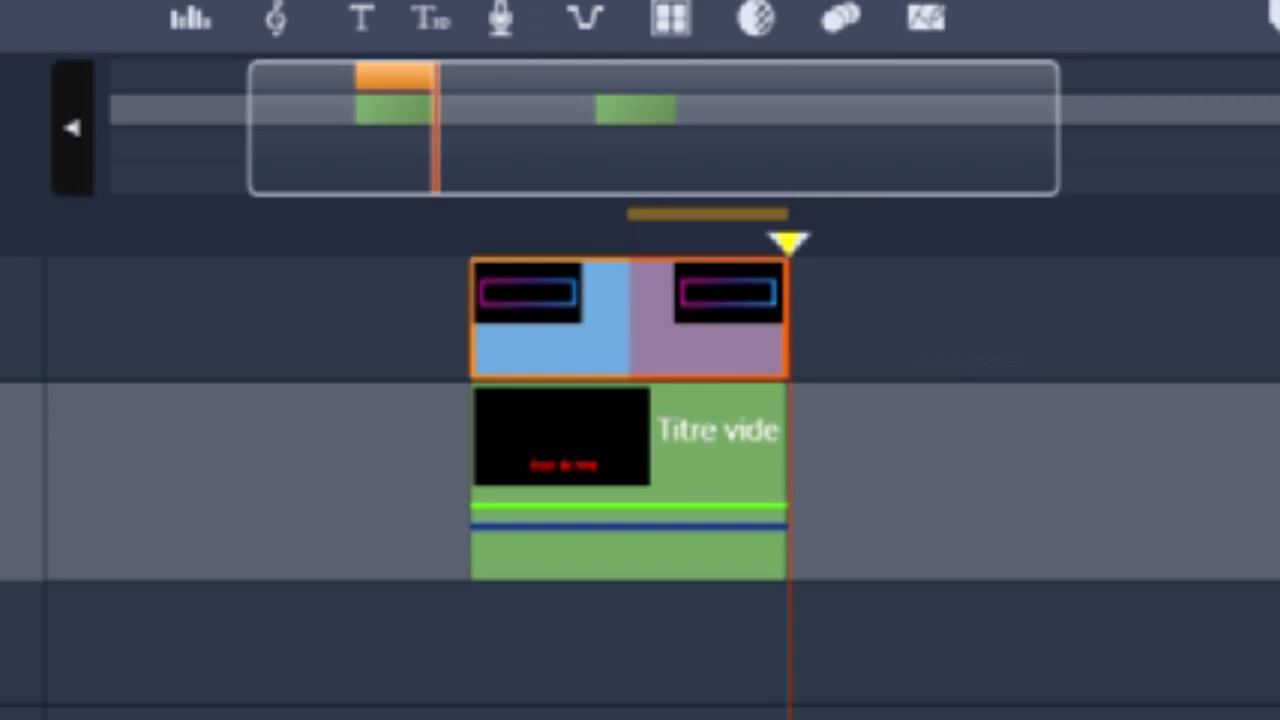
pyautogui.hotkey('ctrl', 'z')
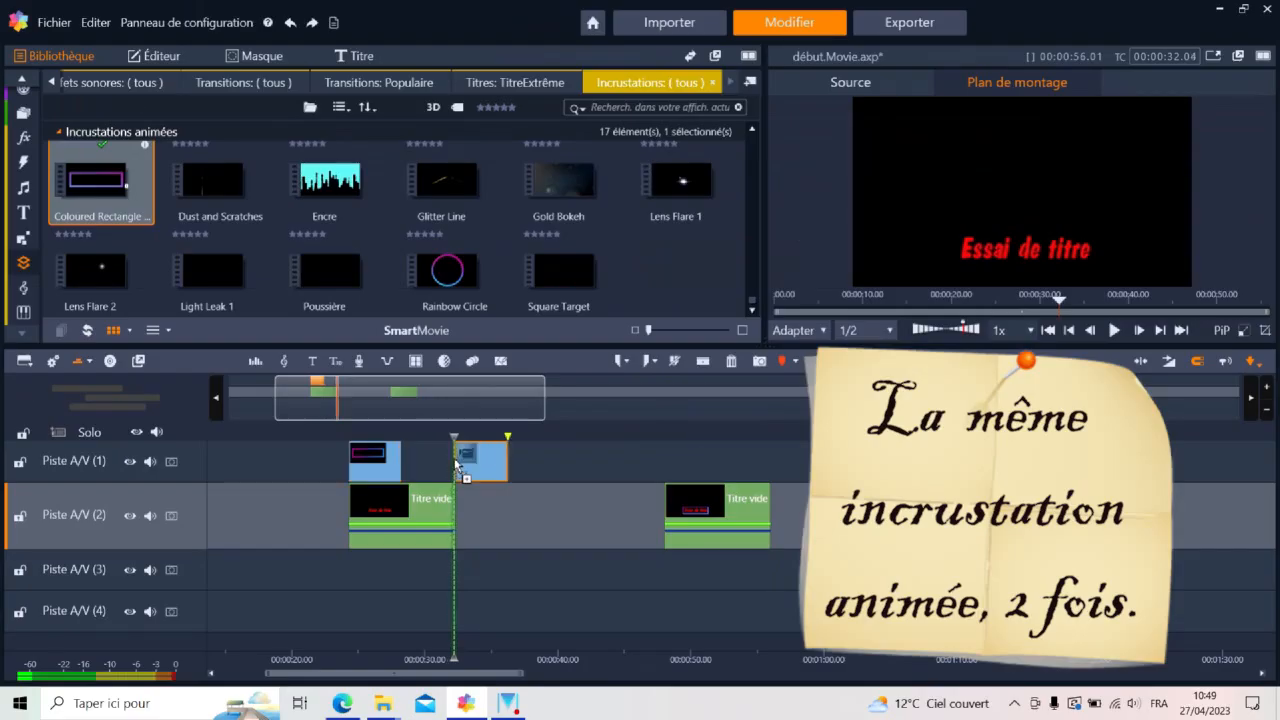
# Place a second Coloured Rectangle overlay on track A/V (1) and close the gap so it directly follows the first one
pyautogui.moveTo(466, 471); pyautogui.dragTo(462, 468)
pyautogui.rightClick(433, 460)
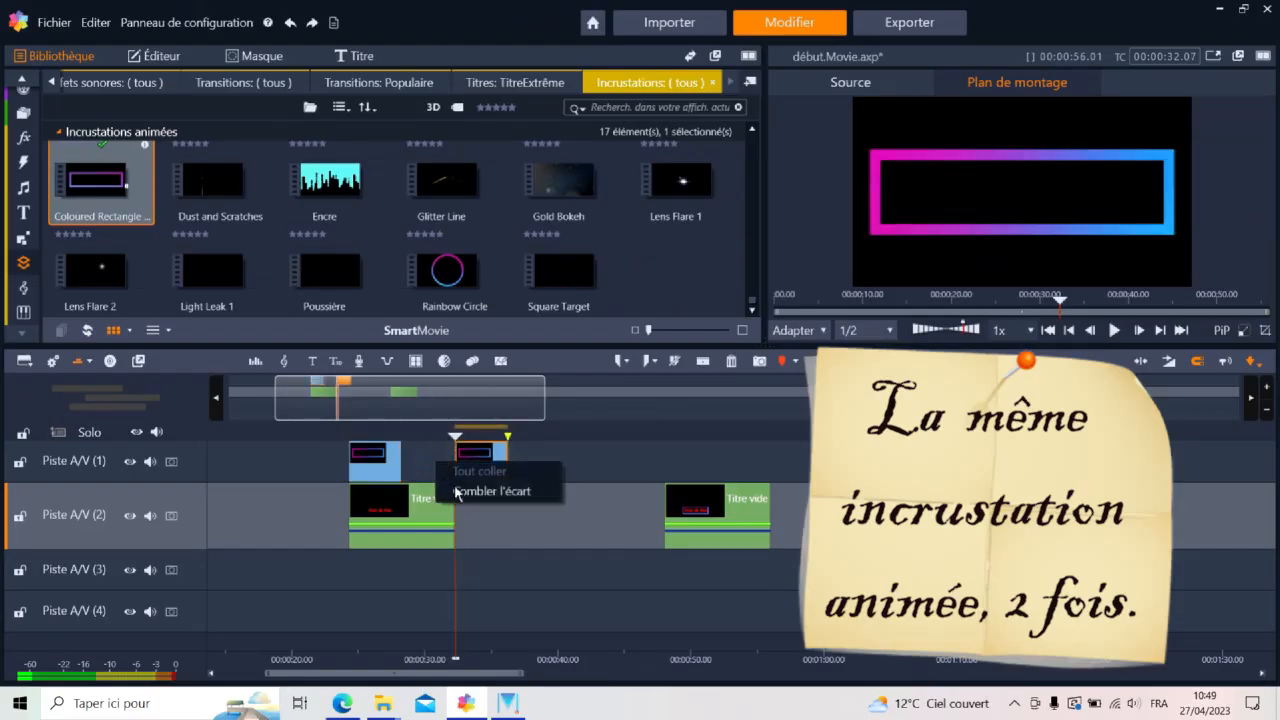
pyautogui.click(480, 491)
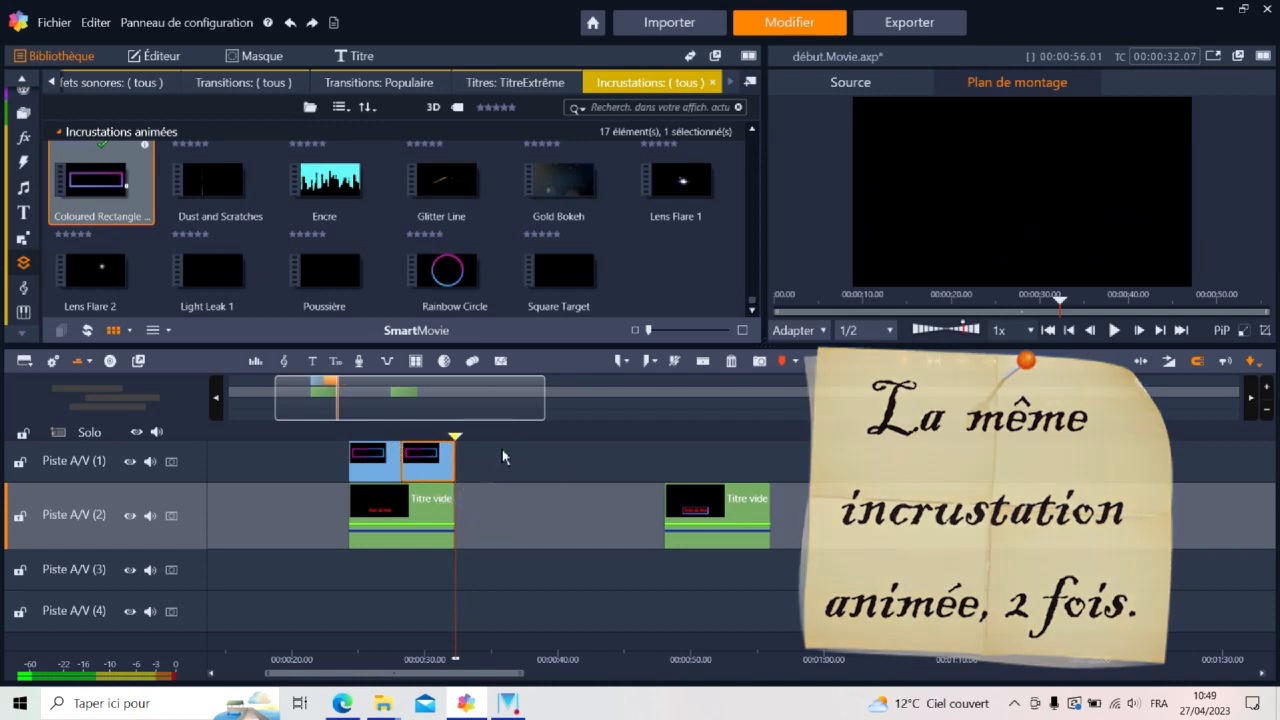
# Play back the finished framed title example, and play the new title with its two rectangle overlays for comparison
pyautogui.click(657, 440)
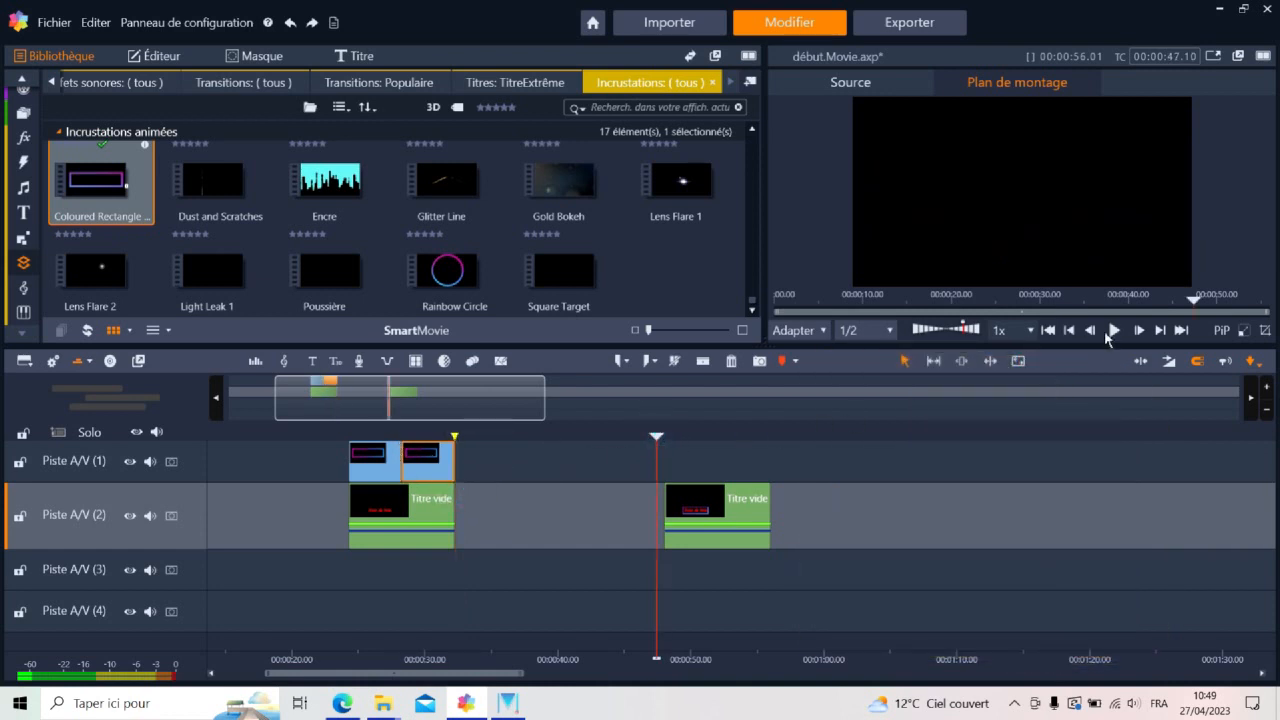
pyautogui.click(1114, 331)
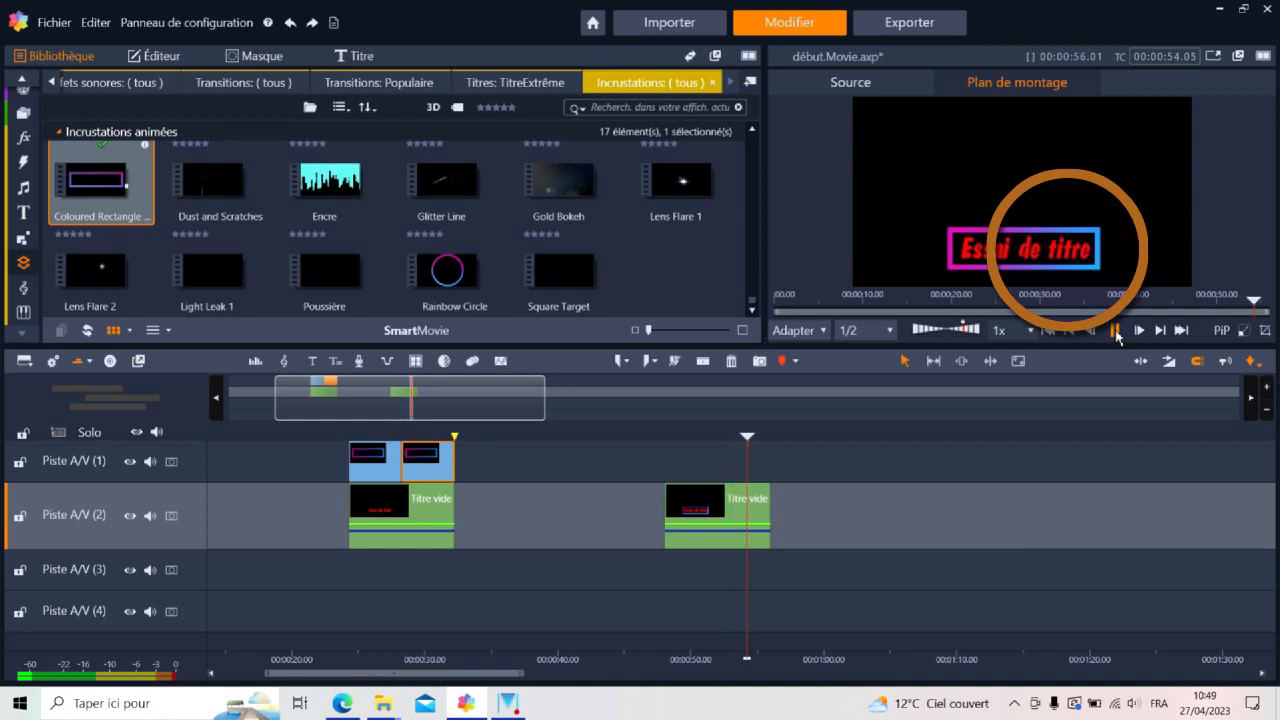
pyautogui.click(1115, 330)
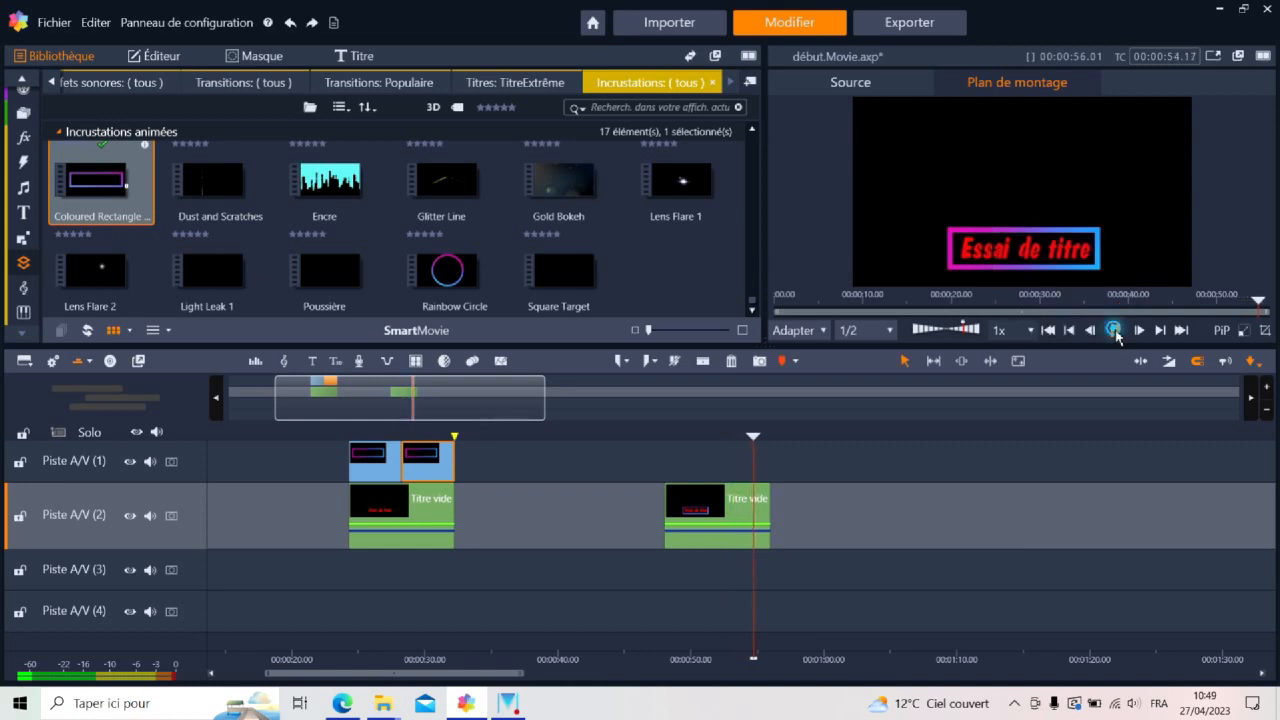
pyautogui.click(354, 437)
pyautogui.click(1115, 331)
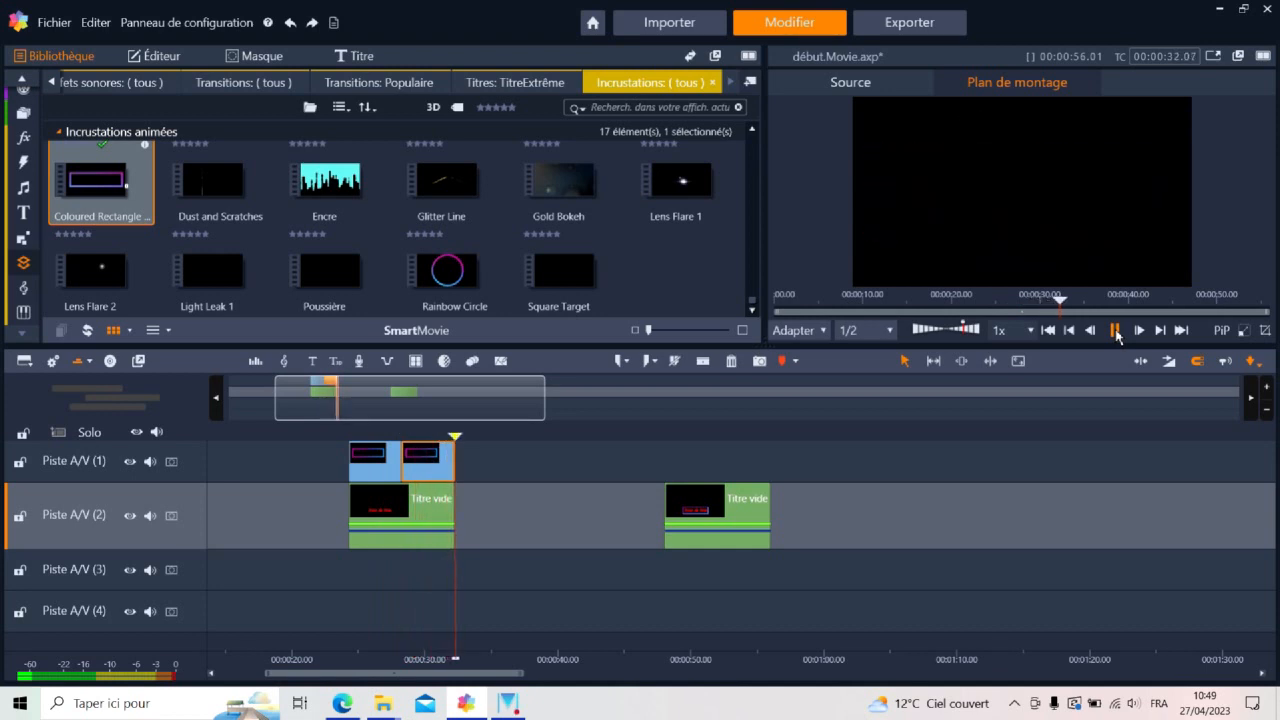
pyautogui.click(1115, 331)
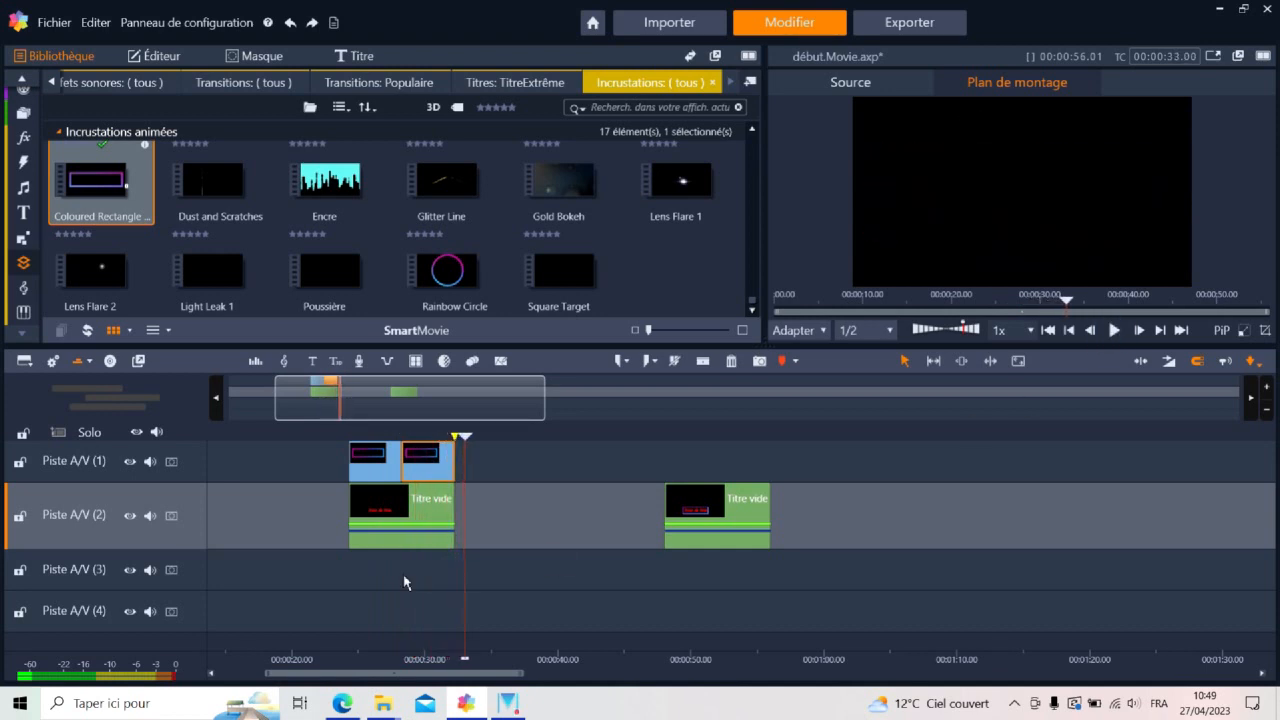
# Scale the first rectangle overlay to 50, set its vertical position to -29, and nudge it slightly right to frame the title
pyautogui.click(381, 465)
pyautogui.doubleClick(381, 465)
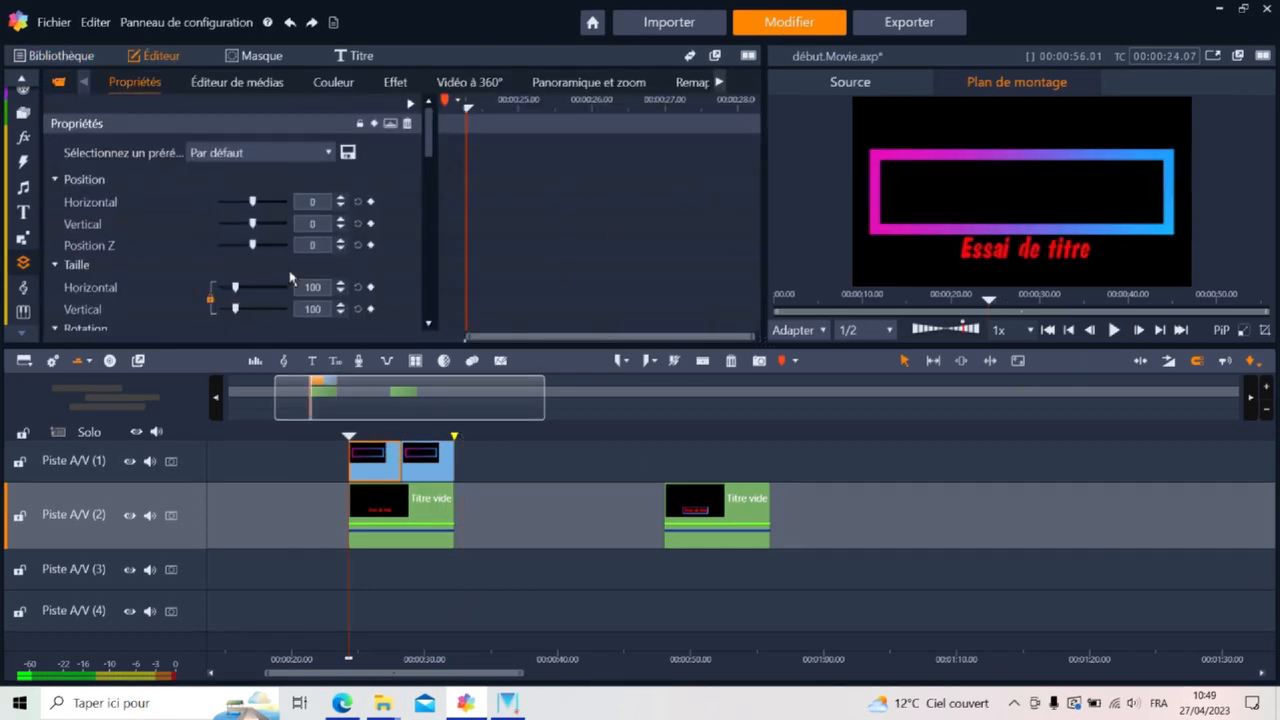
pyautogui.click(313, 287)
pyautogui.press('Return')
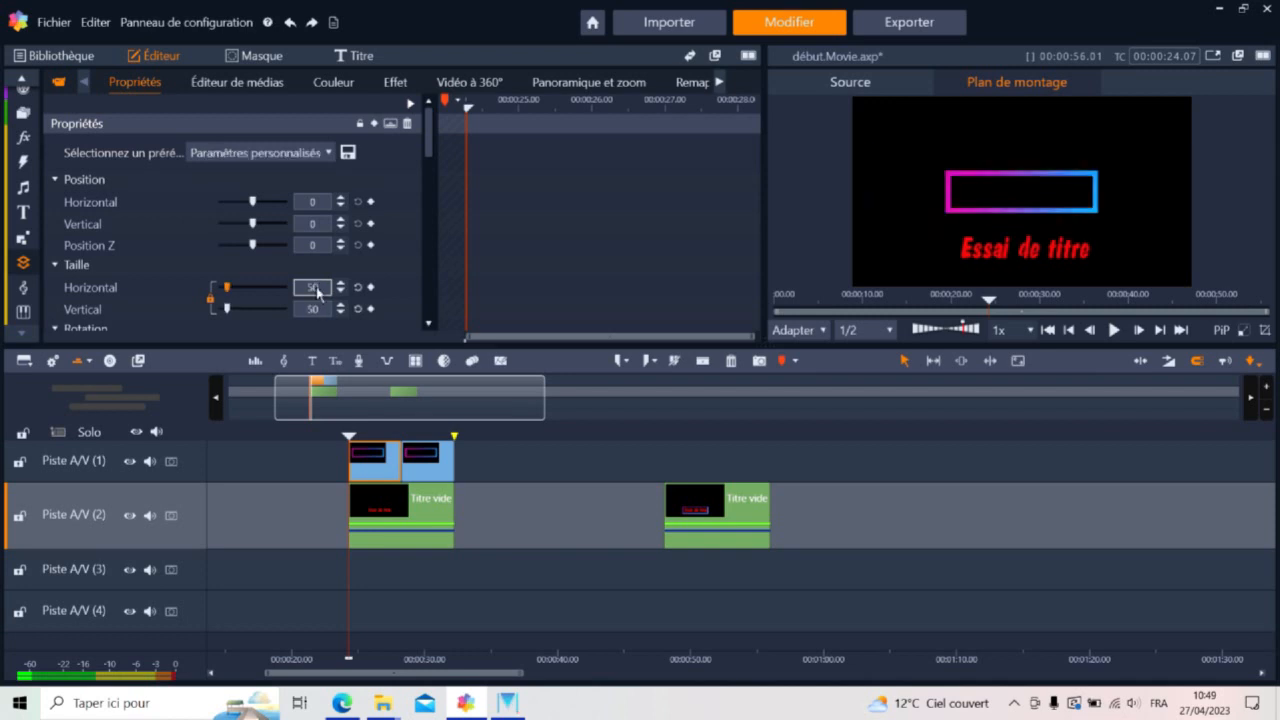
pyautogui.moveTo(341, 230); pyautogui.dragTo(343, 236)
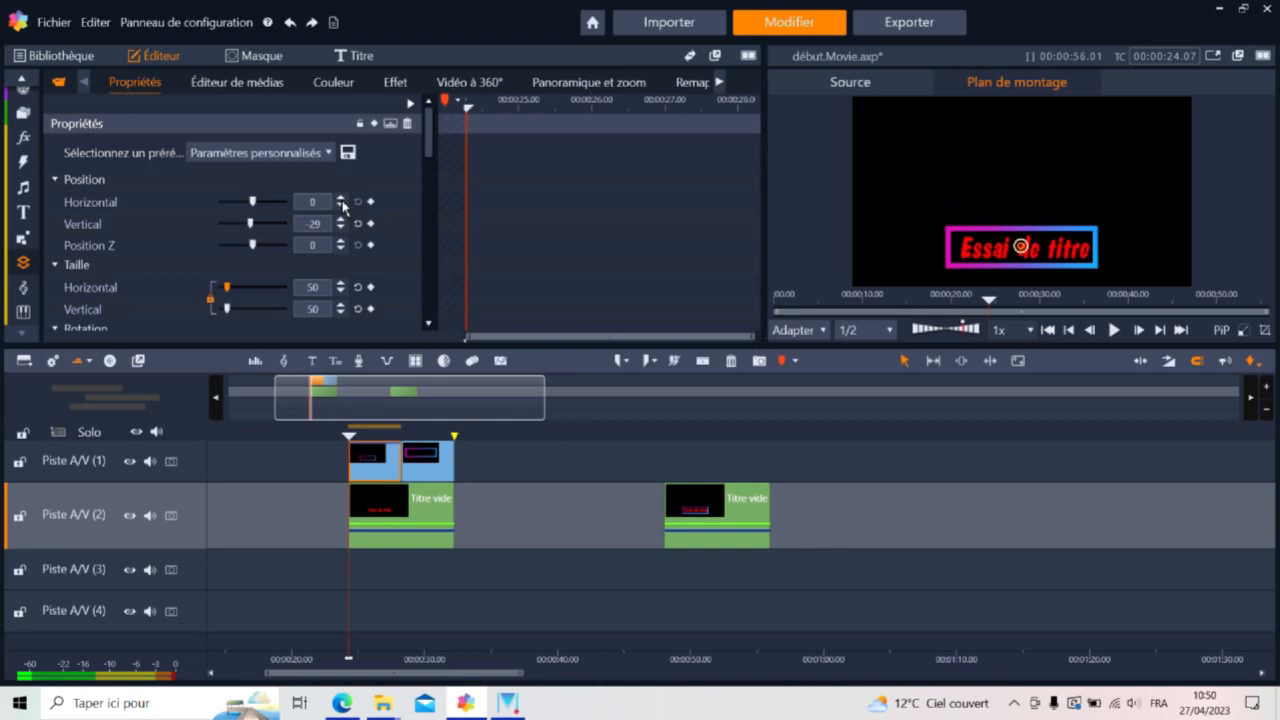
pyautogui.click(340, 200)
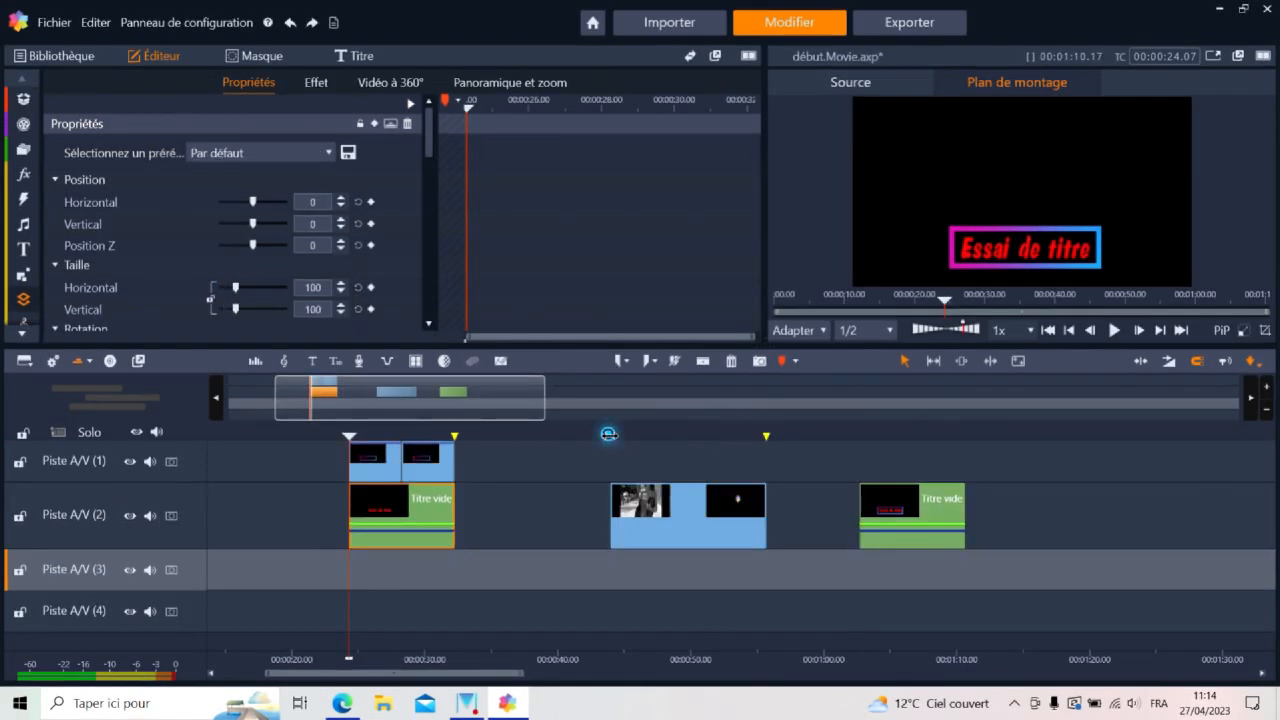
# Play the "Fashion Trends" sample clip to examine how its title background animates
pyautogui.click(607, 436)
pyautogui.click(1114, 331)
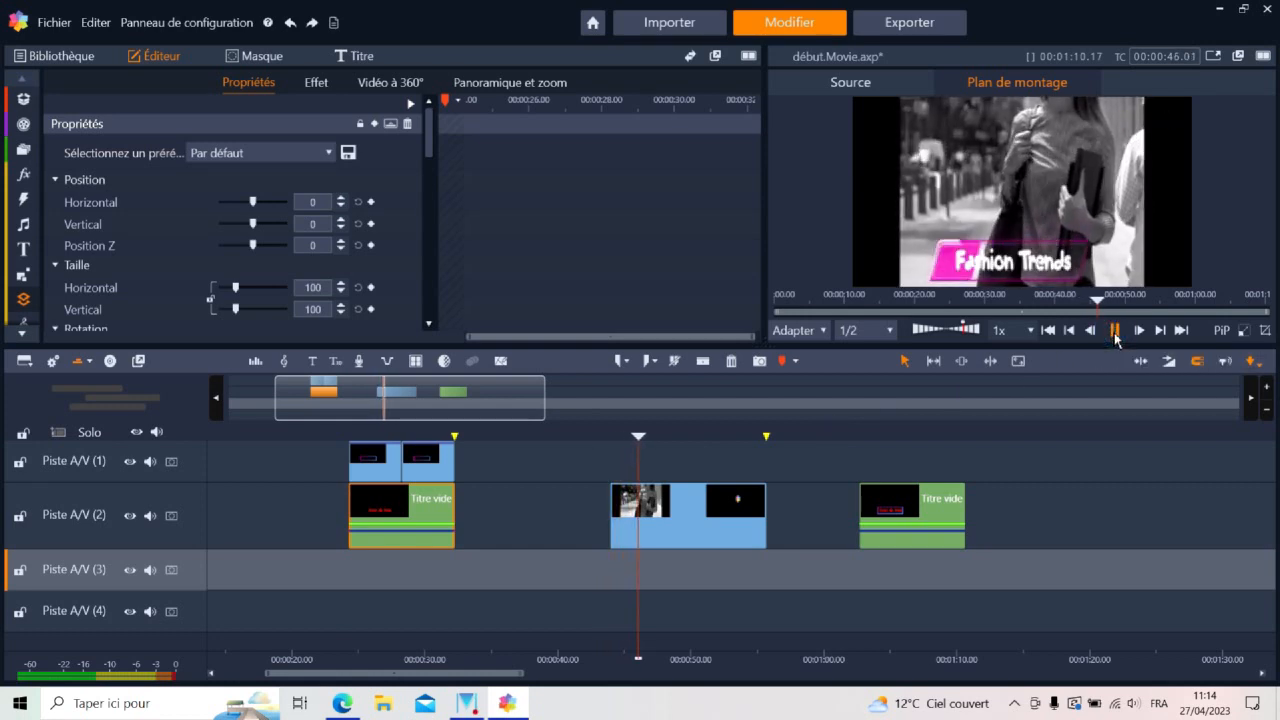
pyautogui.click(1114, 331)
pyautogui.moveTo(650, 443)
pyautogui.mouseDown()
pyautogui.moveTo(623, 440)
pyautogui.moveTo(646, 440)
pyautogui.mouseUp()
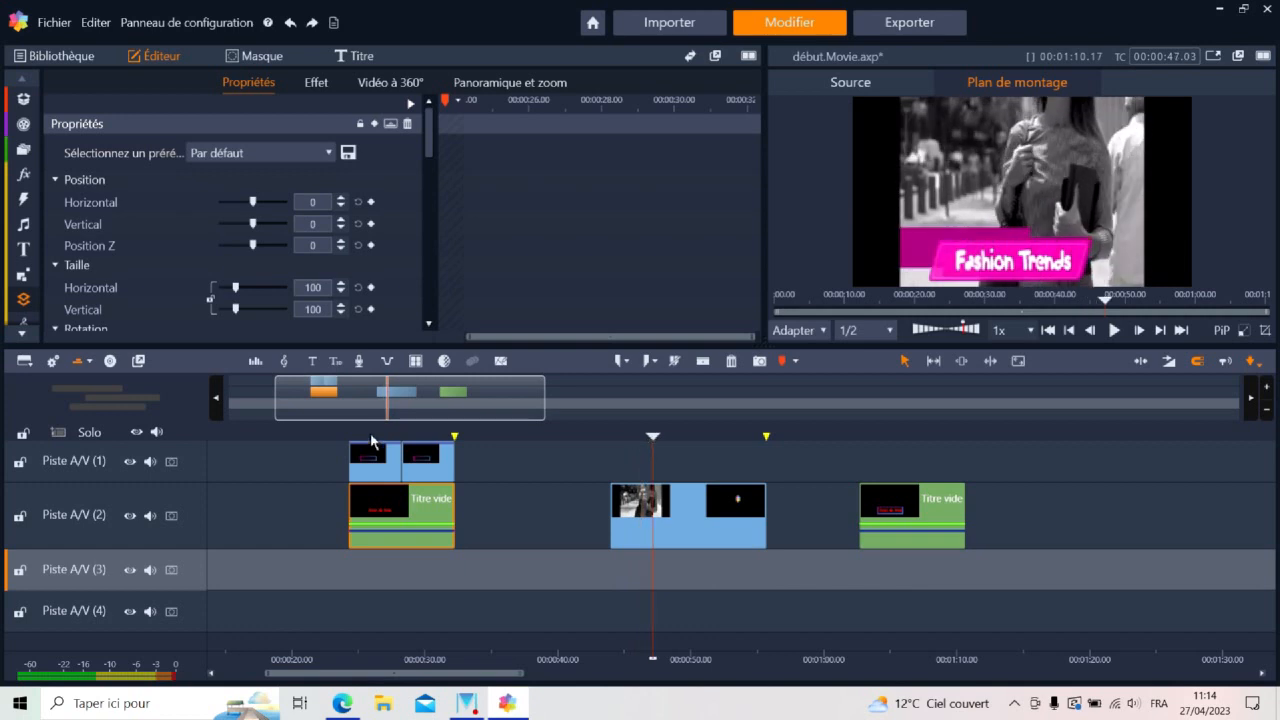
# Add the white solid colour (245,245,245) to track A/V (3), aligned with the start of the title clip
pyautogui.click(370, 440)
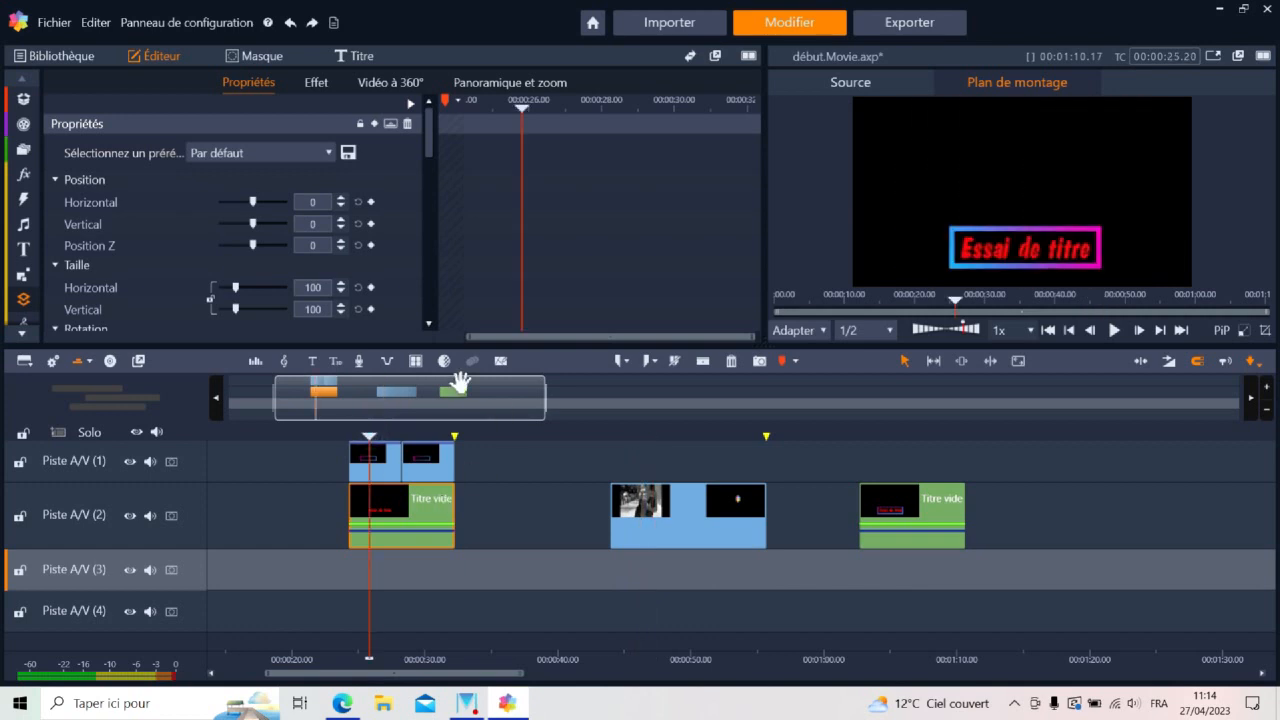
pyautogui.click(23, 298)
pyautogui.moveTo(752, 300); pyautogui.dragTo(757, 150)
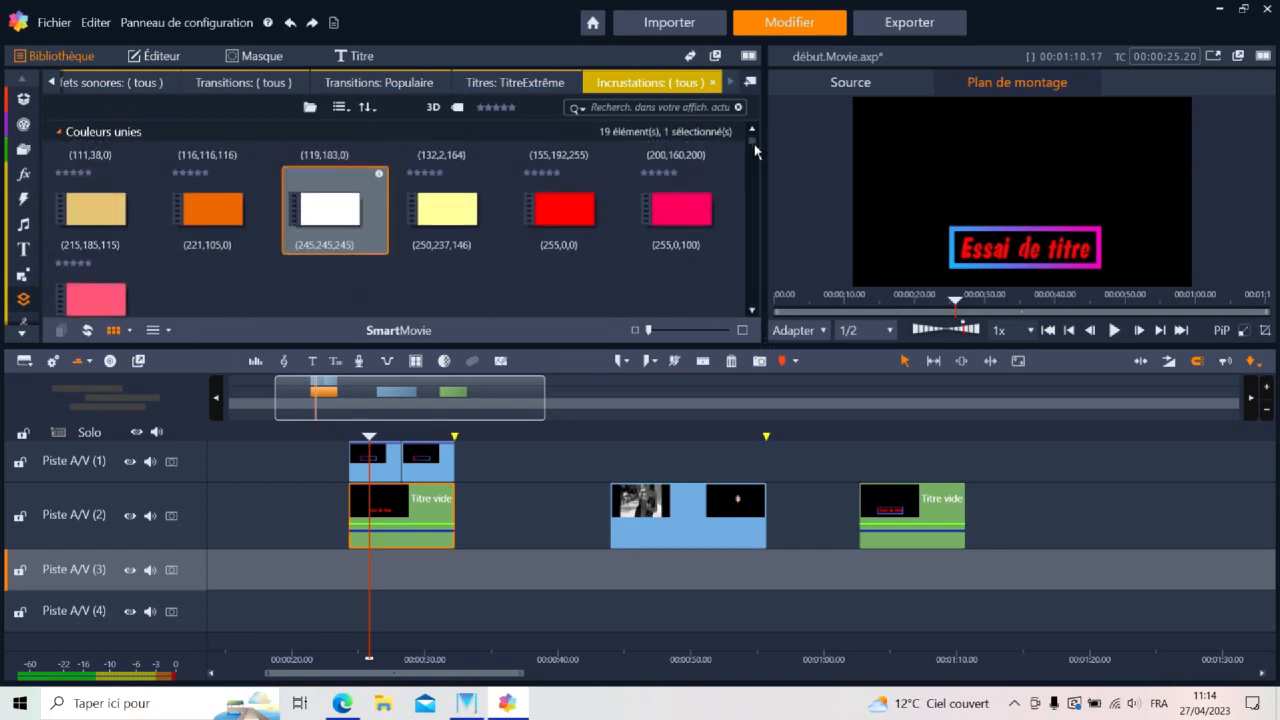
pyautogui.click(327, 214)
pyautogui.moveTo(327, 214); pyautogui.dragTo(358, 567)
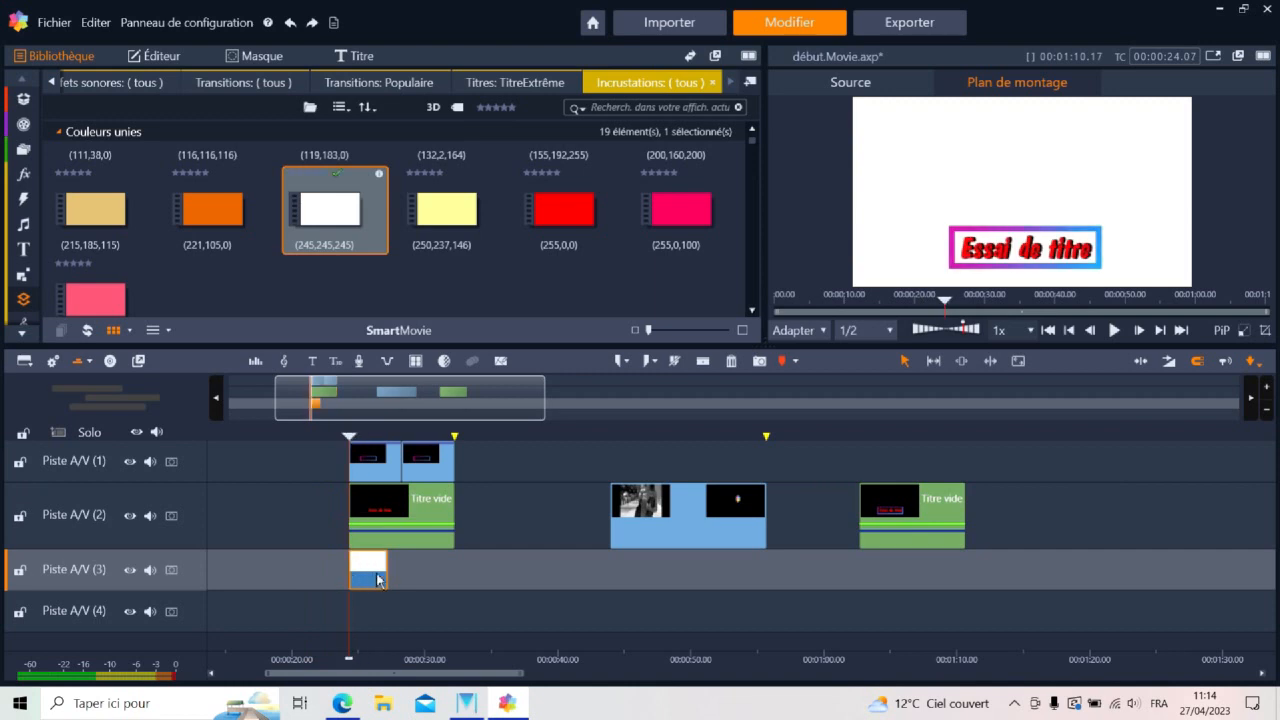
# Adjust the white colour clip's duration to 8 seconds
pyautogui.rightClick(372, 572)
pyautogui.click(441, 276)
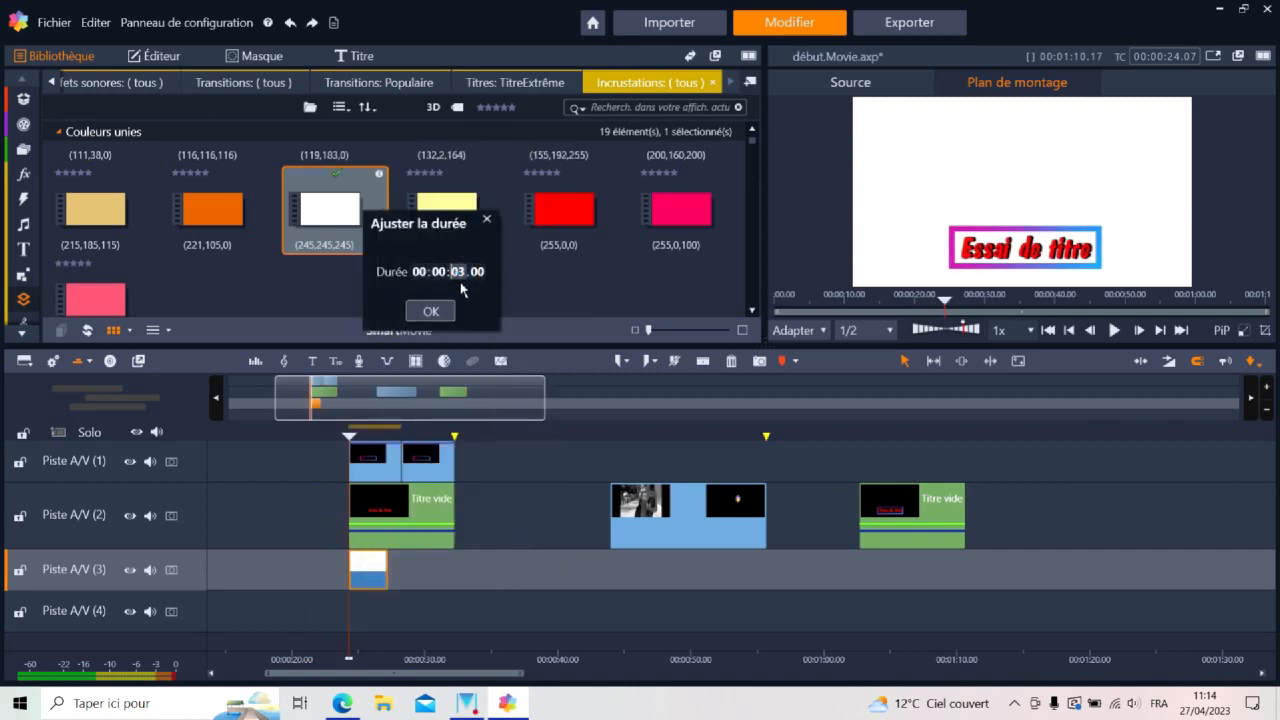
pyautogui.write('8')
pyautogui.click(449, 313)
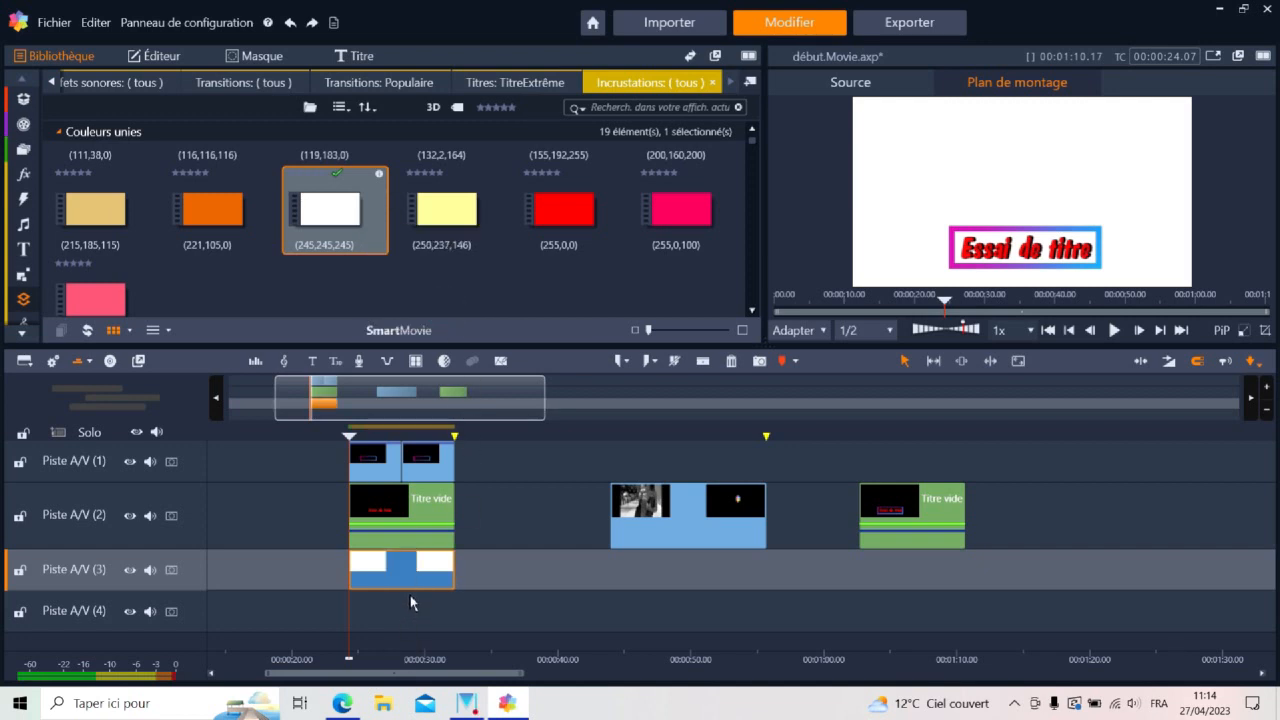
# Open the white colour clip's properties and set its size to 43 horizontally and 20 vertically
pyautogui.click(405, 578)
pyautogui.doubleClick(405, 578)
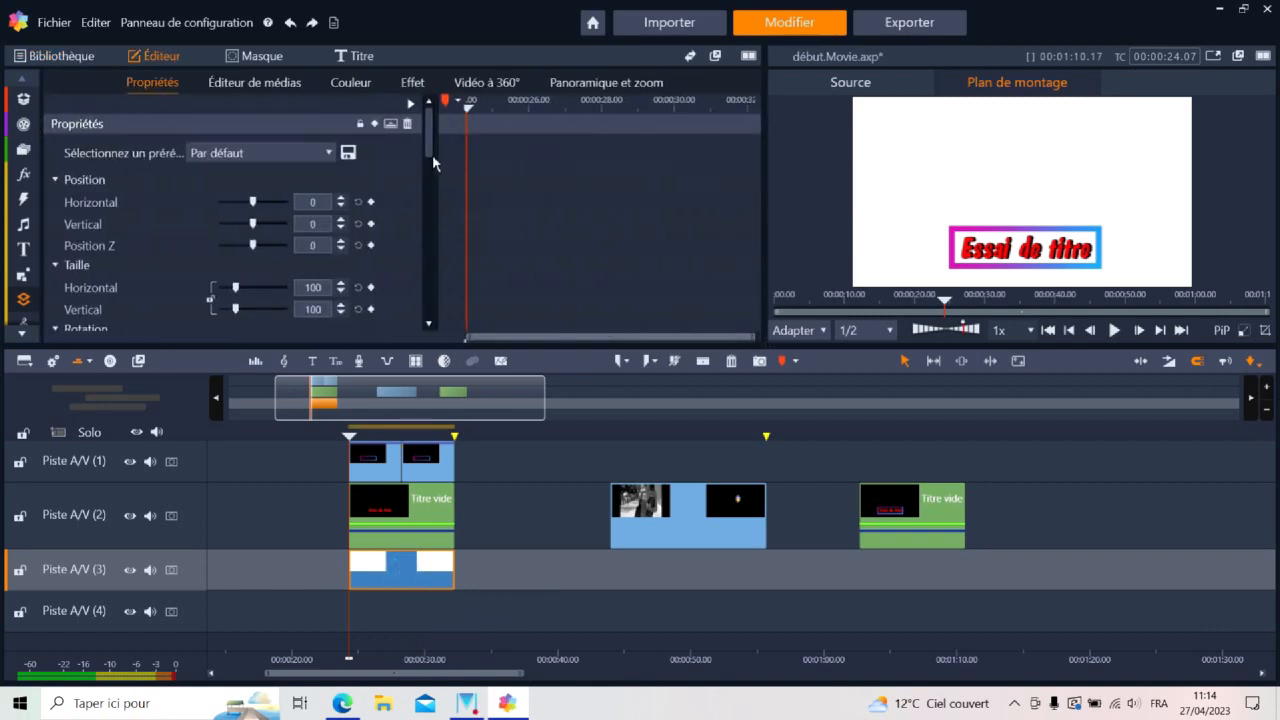
pyautogui.moveTo(428, 143); pyautogui.dragTo(432, 173)
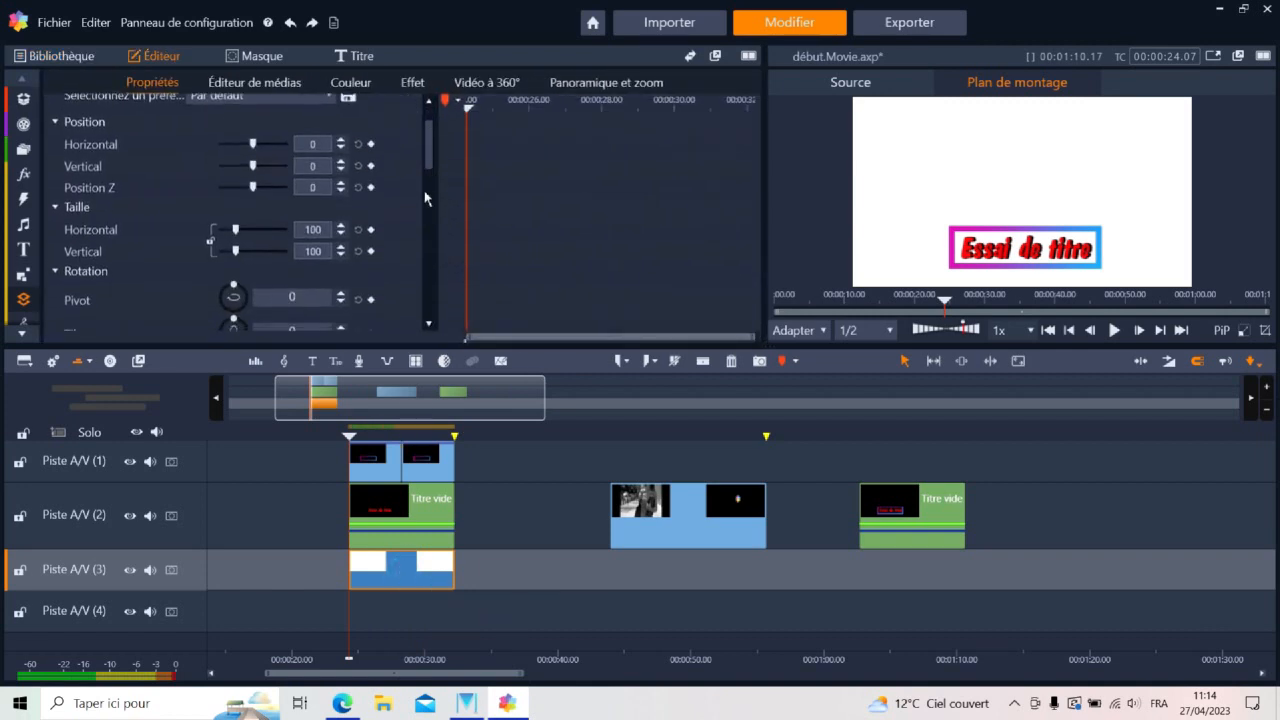
pyautogui.click(316, 230)
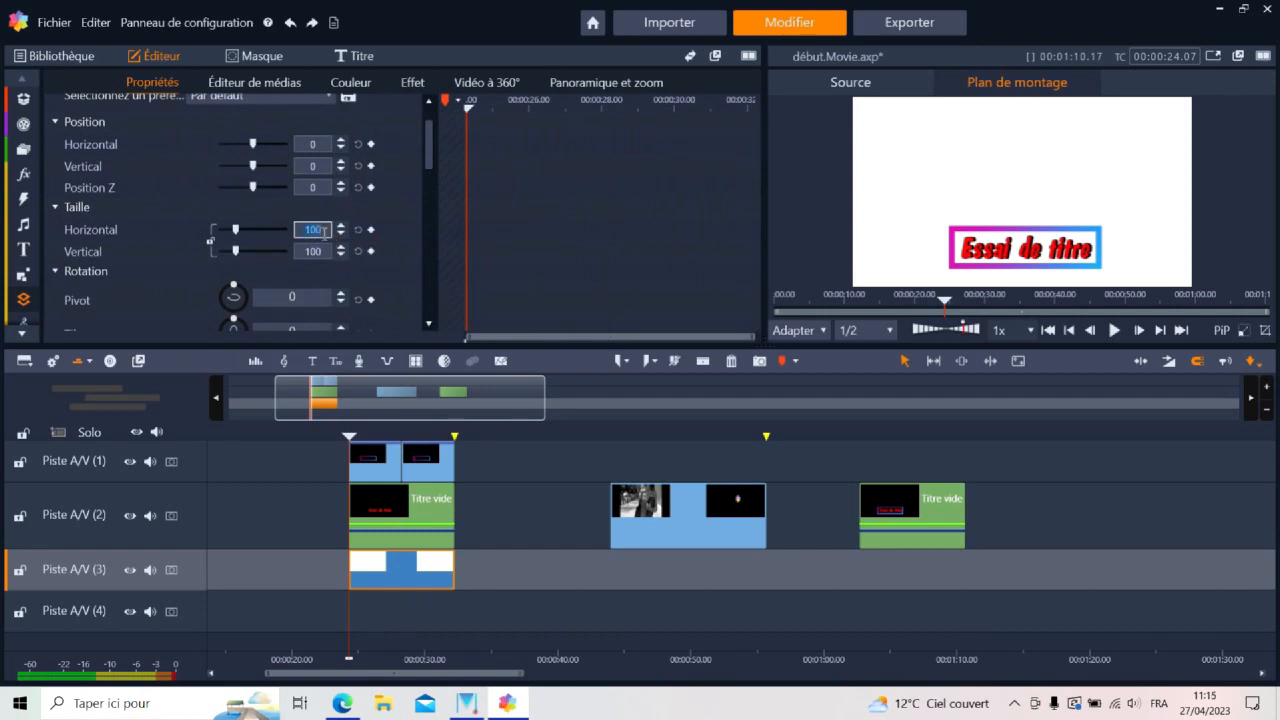
pyautogui.write('43')
pyautogui.click(314, 251)
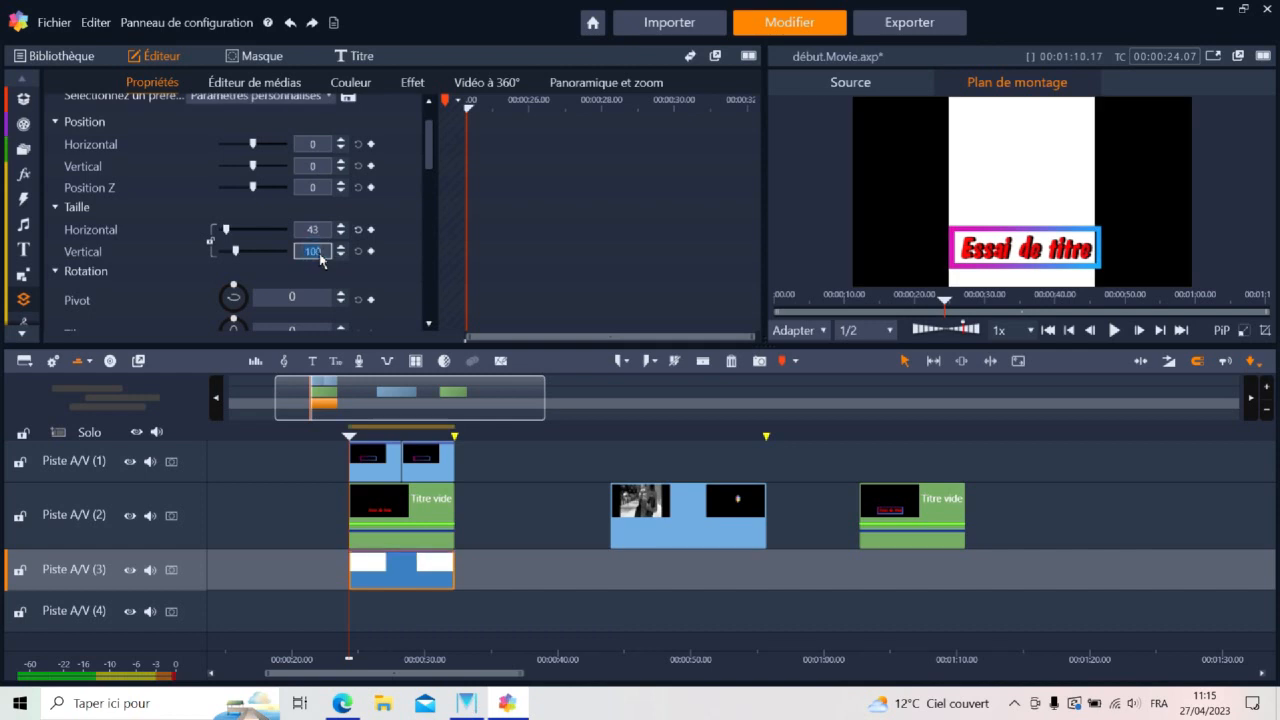
pyautogui.write('20')
# Position the white rectangle behind the title with a horizontal position of 1 and a vertical position of -30
pyautogui.click(314, 144)
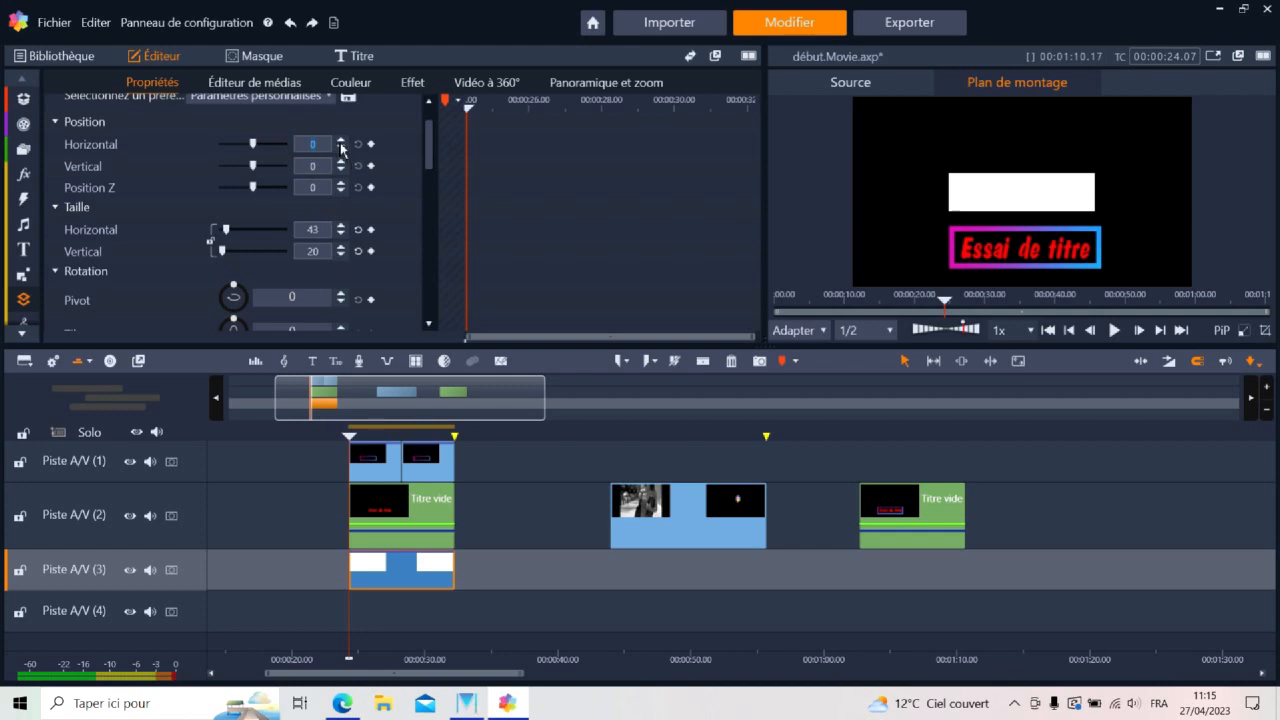
pyautogui.click(341, 142)
pyautogui.click(318, 166)
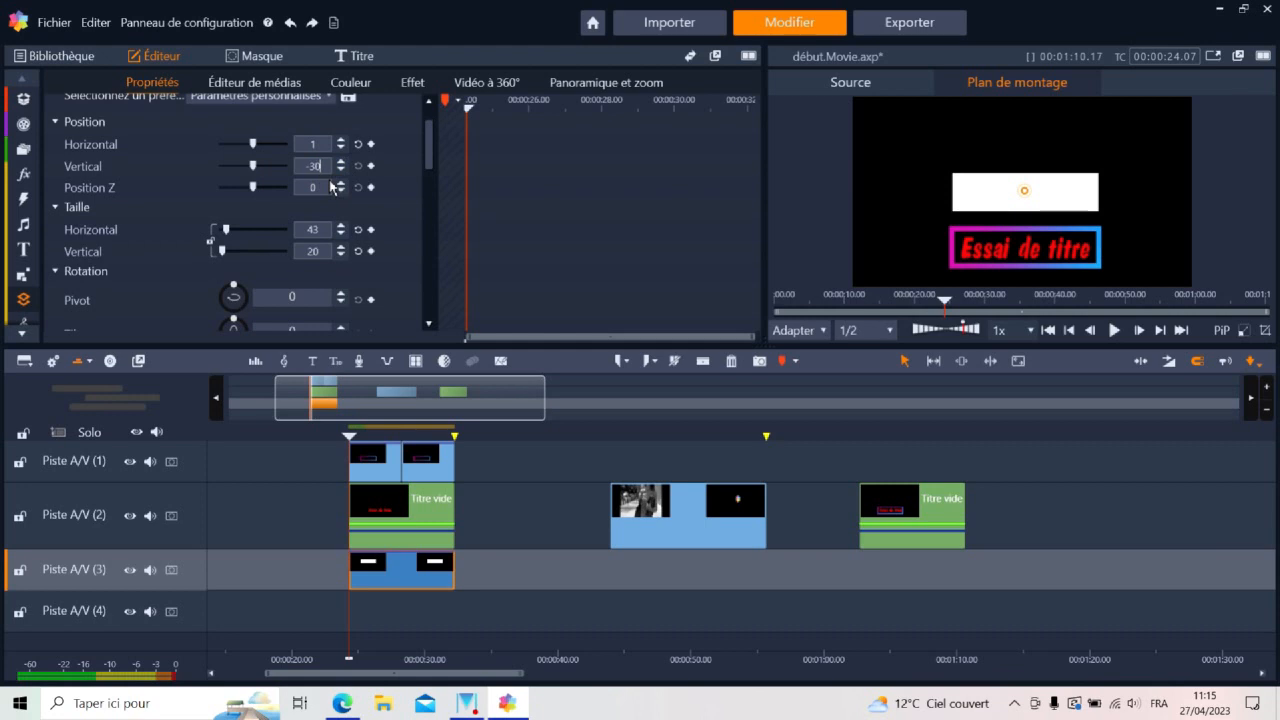
pyautogui.write('-30')
pyautogui.press('Return')
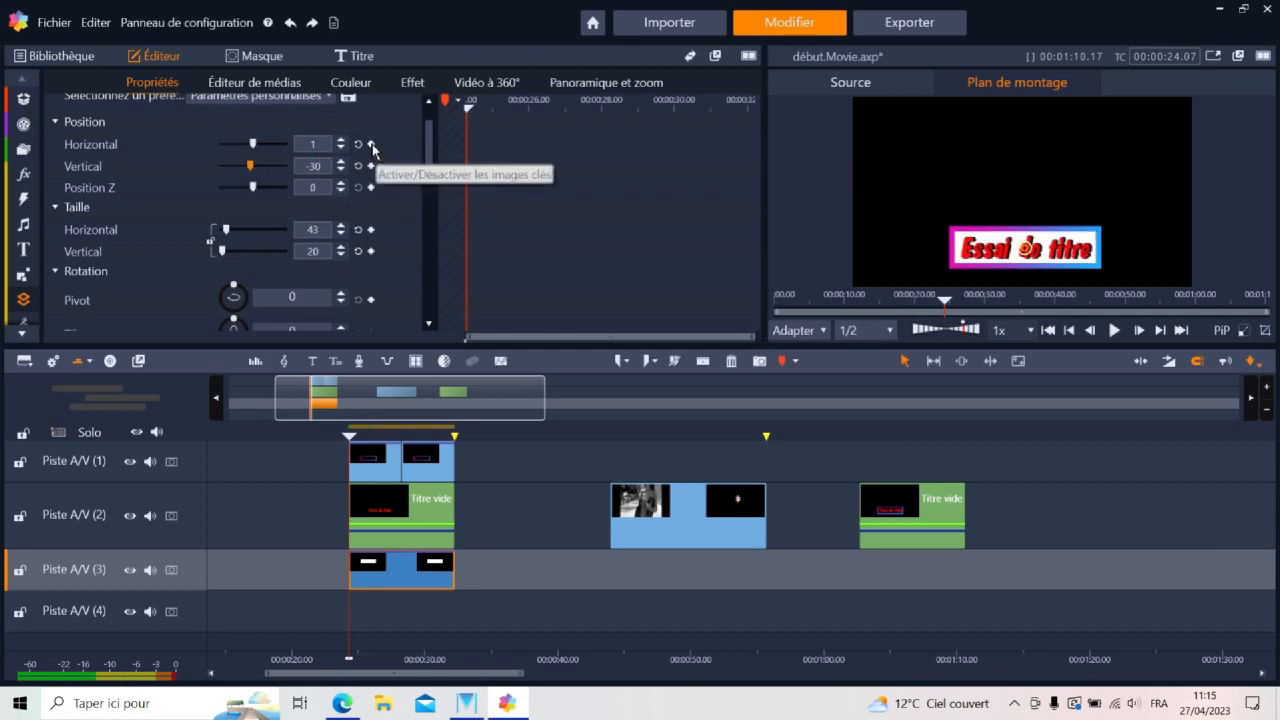
# Enable keyframes at 00:00:26.00 for the white rectangle's horizontal and vertical position and its horizontal and vertical size
pyautogui.moveTo(470, 108); pyautogui.dragTo(529, 107)
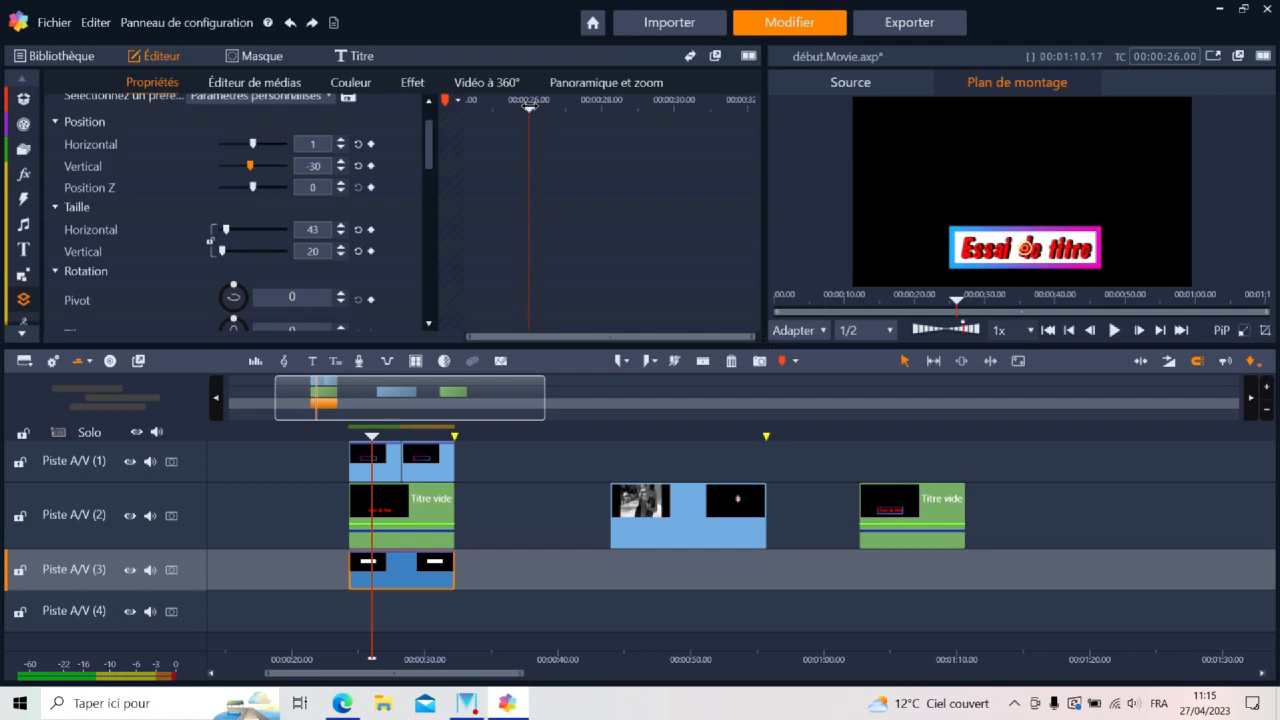
pyautogui.click(372, 146)
pyautogui.click(371, 166)
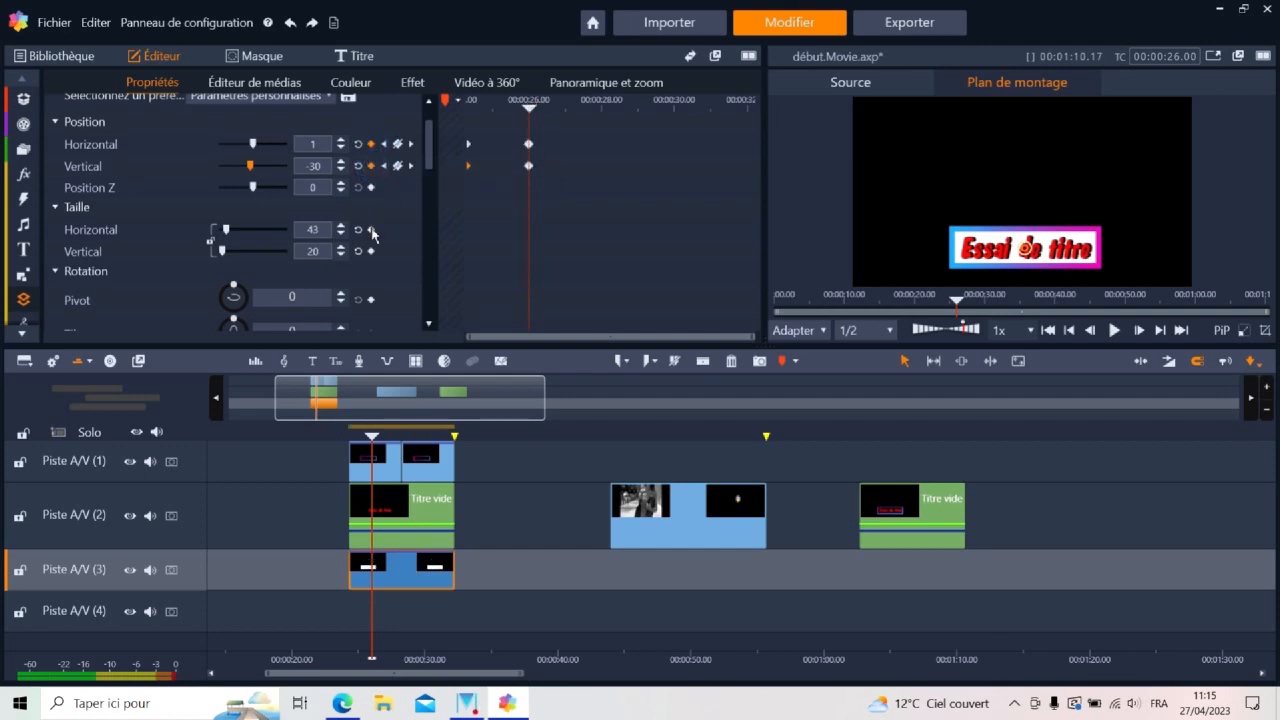
pyautogui.click(371, 229)
pyautogui.click(371, 251)
# At the white rectangle's first keyframe, set the horizontal size to 0 and the horizontal position to -20
pyautogui.click(383, 144)
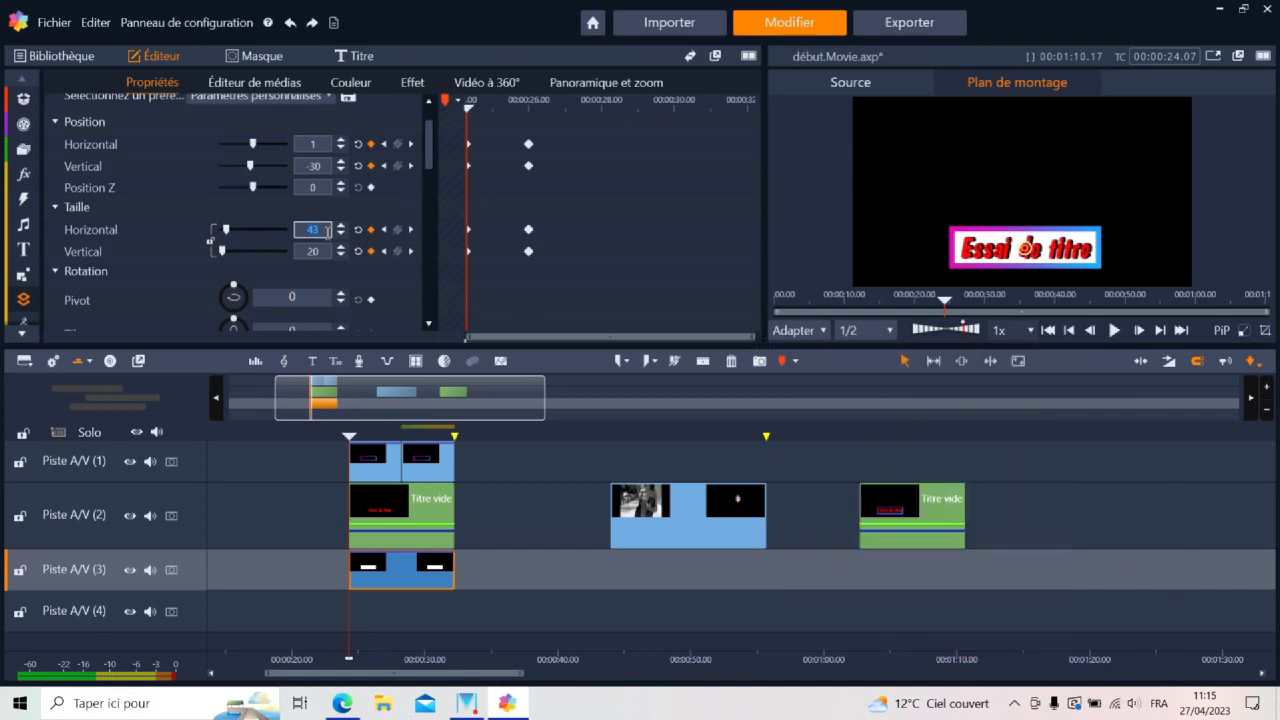
pyautogui.press('Return')
pyautogui.click(321, 147)
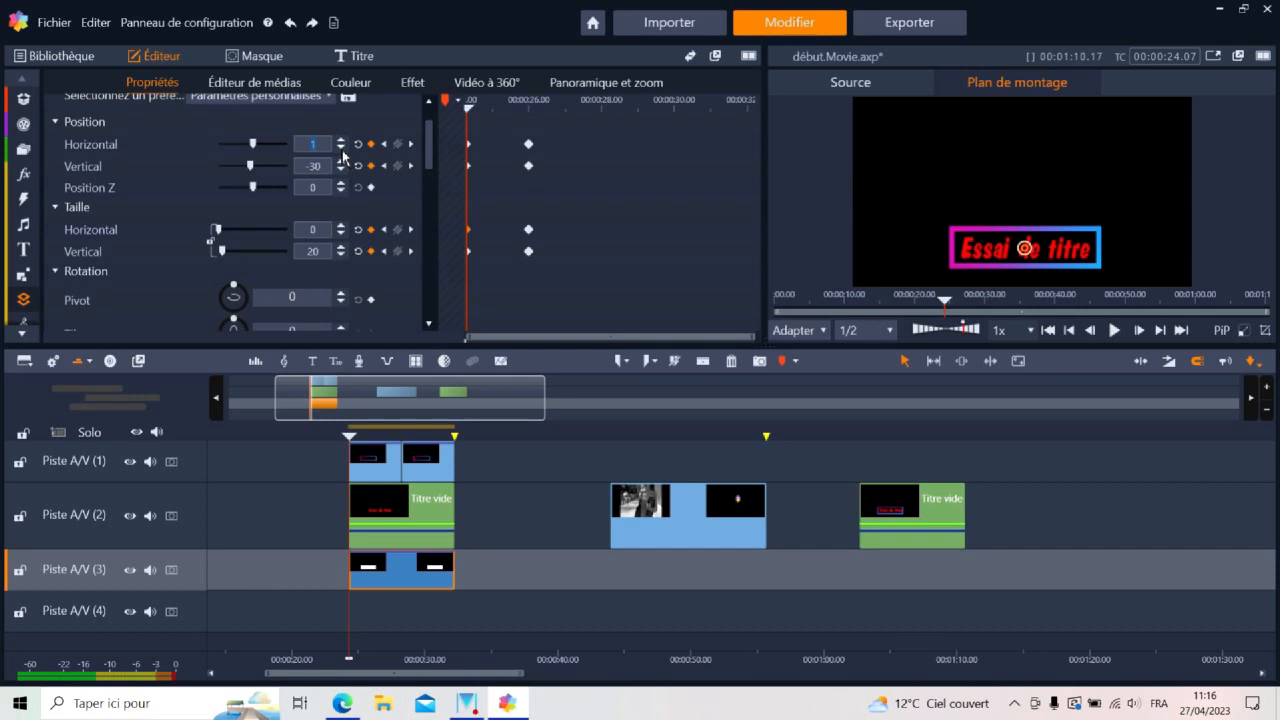
pyautogui.click(342, 148)
pyautogui.click(342, 148)
pyautogui.click(342, 148)
pyautogui.click(342, 149)
pyautogui.click(342, 149)
pyautogui.click(342, 149)
pyautogui.click(342, 149)
pyautogui.click(342, 149)
pyautogui.click(342, 149)
pyautogui.click(342, 149)
pyautogui.click(342, 149)
pyautogui.click(342, 149)
pyautogui.click(342, 149)
pyautogui.click(342, 149)
pyautogui.click(342, 149)
pyautogui.click(342, 149)
pyautogui.click(342, 149)
pyautogui.click(342, 149)
pyautogui.click(342, 149)
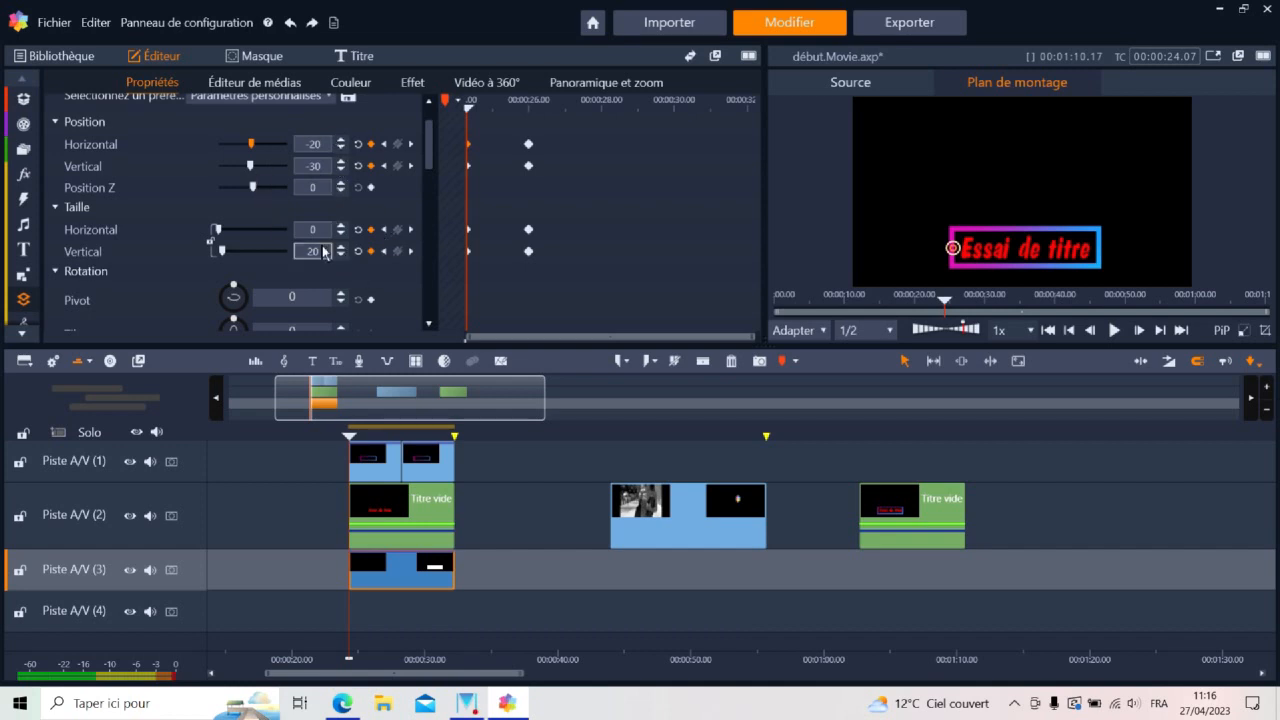
# Preview the white rectangle's reveal animation, and check it against the Fashion Trends reference clip around 00:00:46.12
pyautogui.click(469, 108)
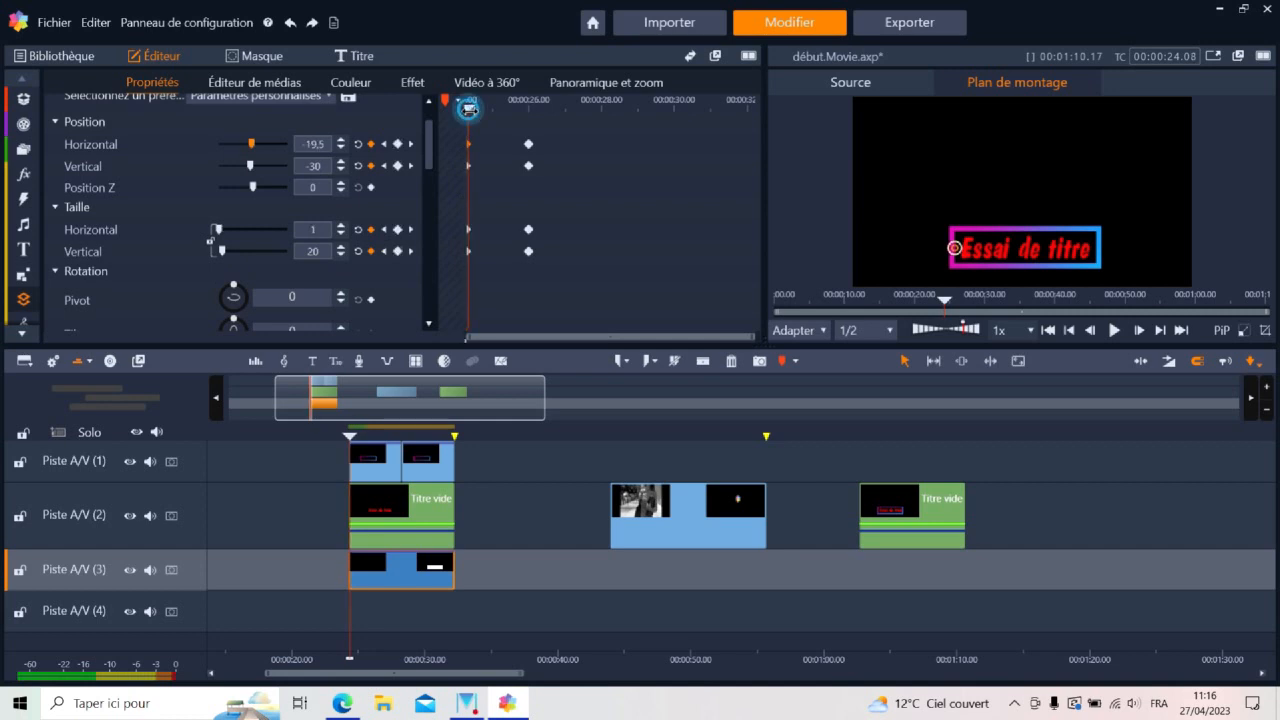
pyautogui.moveTo(469, 108)
pyautogui.mouseDown()
pyautogui.moveTo(535, 115)
pyautogui.moveTo(472, 121)
pyautogui.mouseUp()
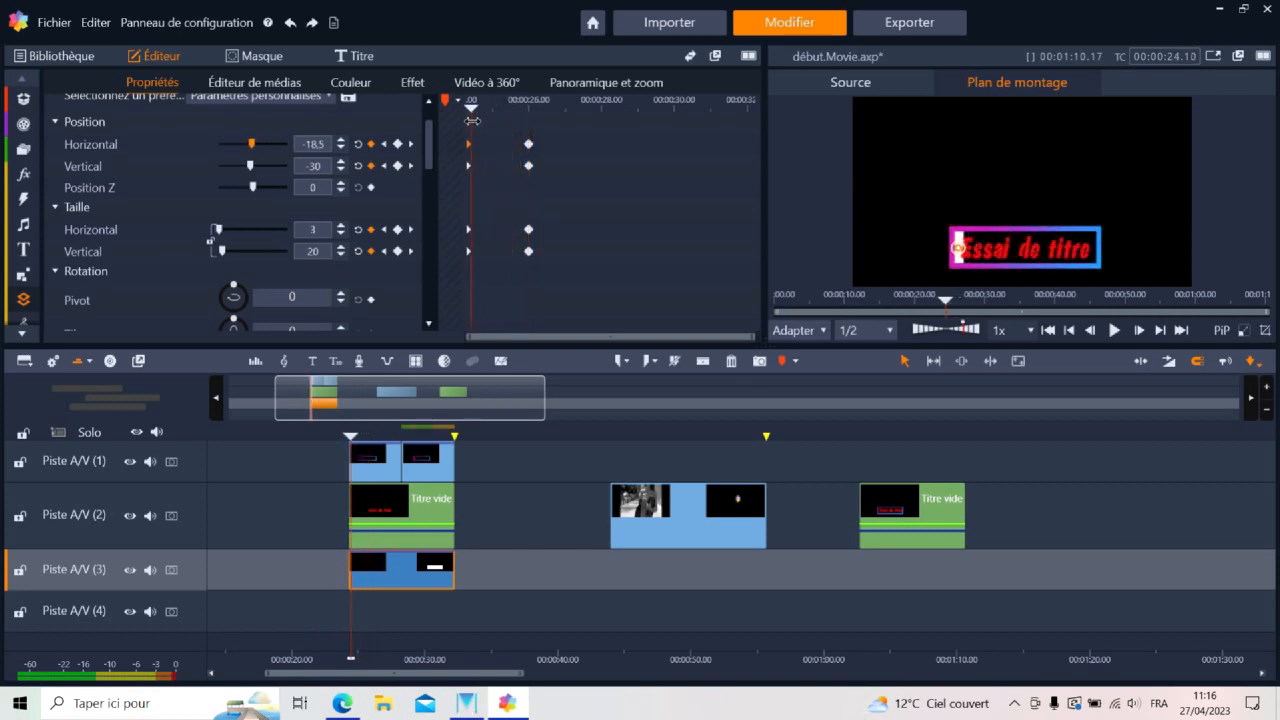
pyautogui.moveTo(340, 440); pyautogui.dragTo(353, 432)
pyautogui.click(1114, 330)
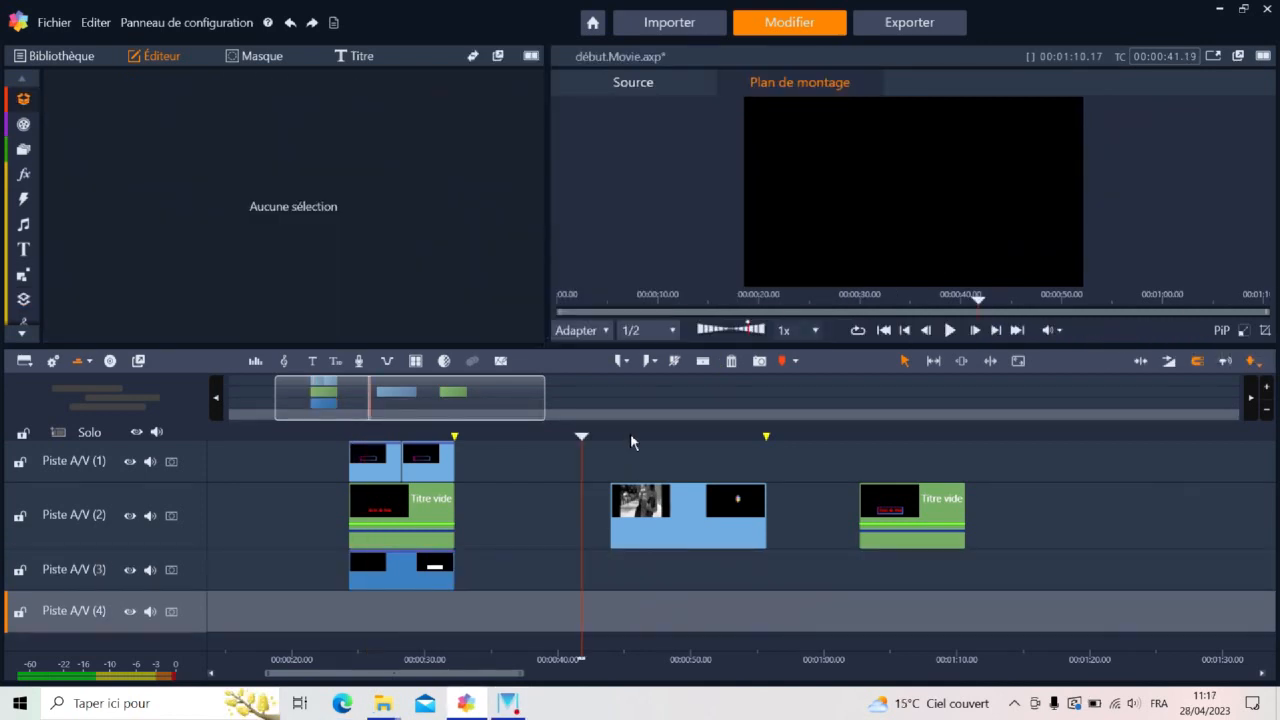
pyautogui.click(625, 431)
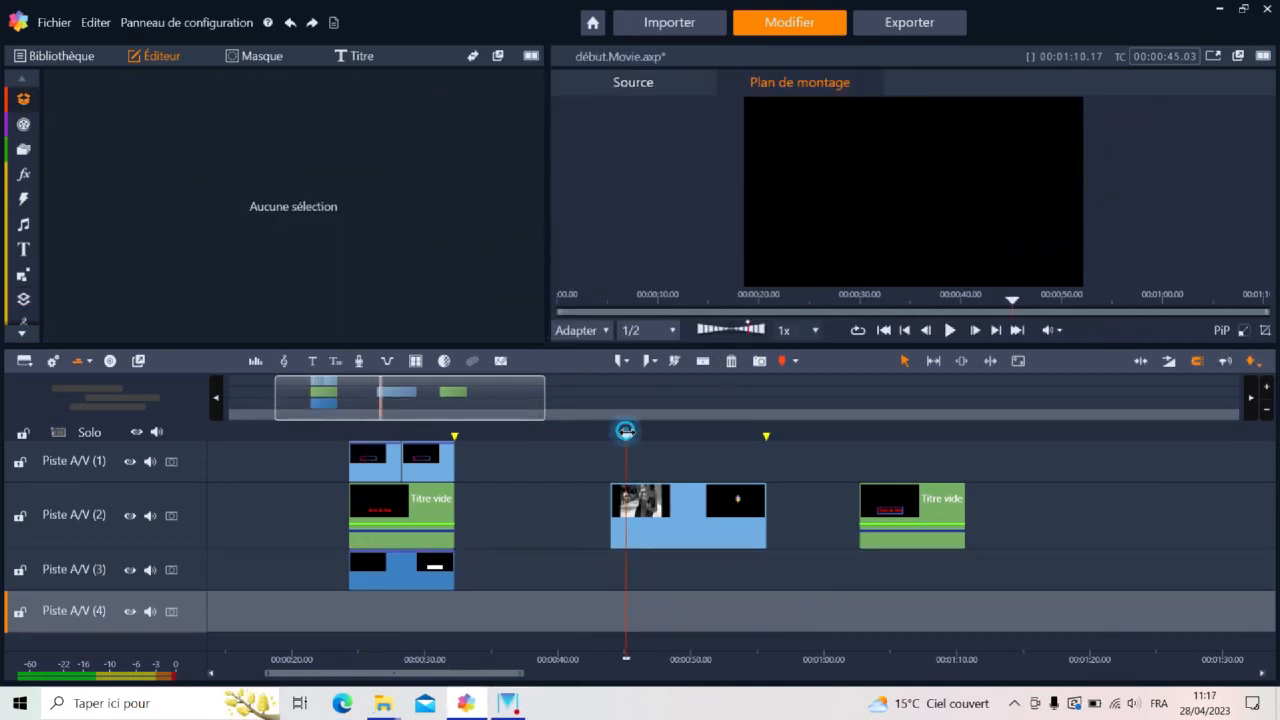
pyautogui.moveTo(626, 434); pyautogui.dragTo(645, 436)
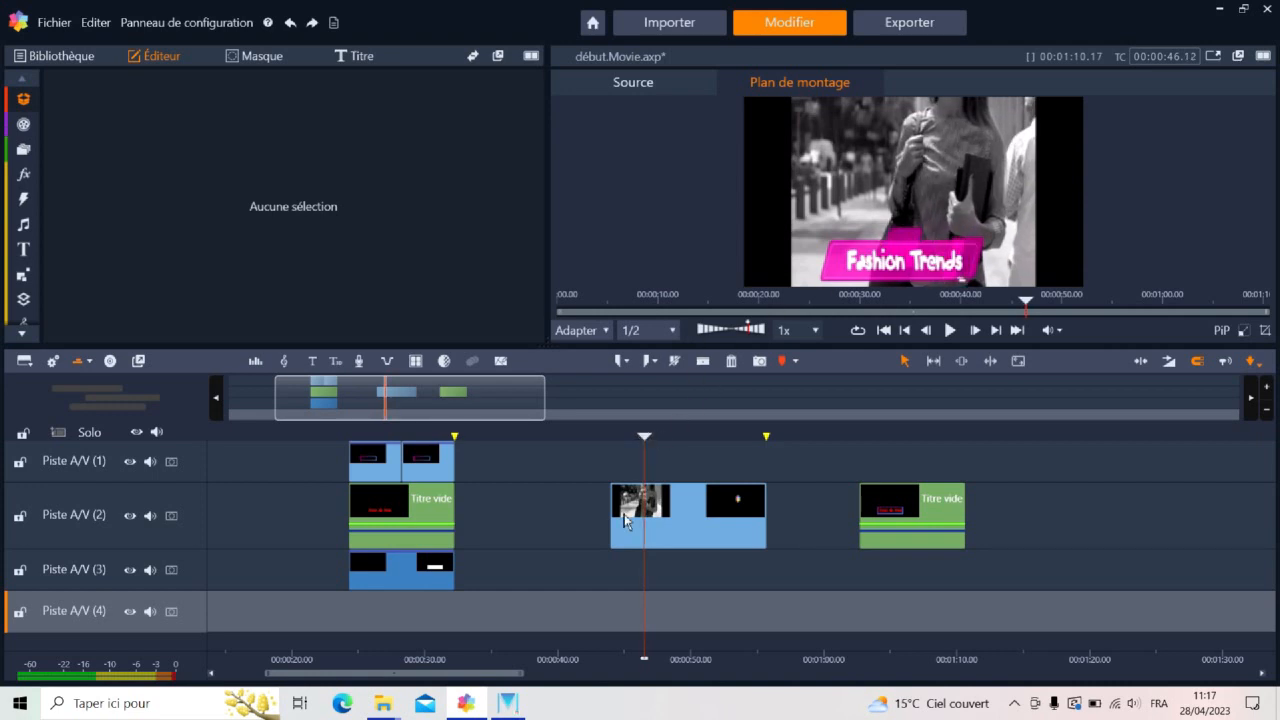
# Copy the white rectangle clip from track A/V (3) and paste it on track A/V (4) at 00:00:25.09
pyautogui.click(412, 569)
pyautogui.rightClick(413, 570)
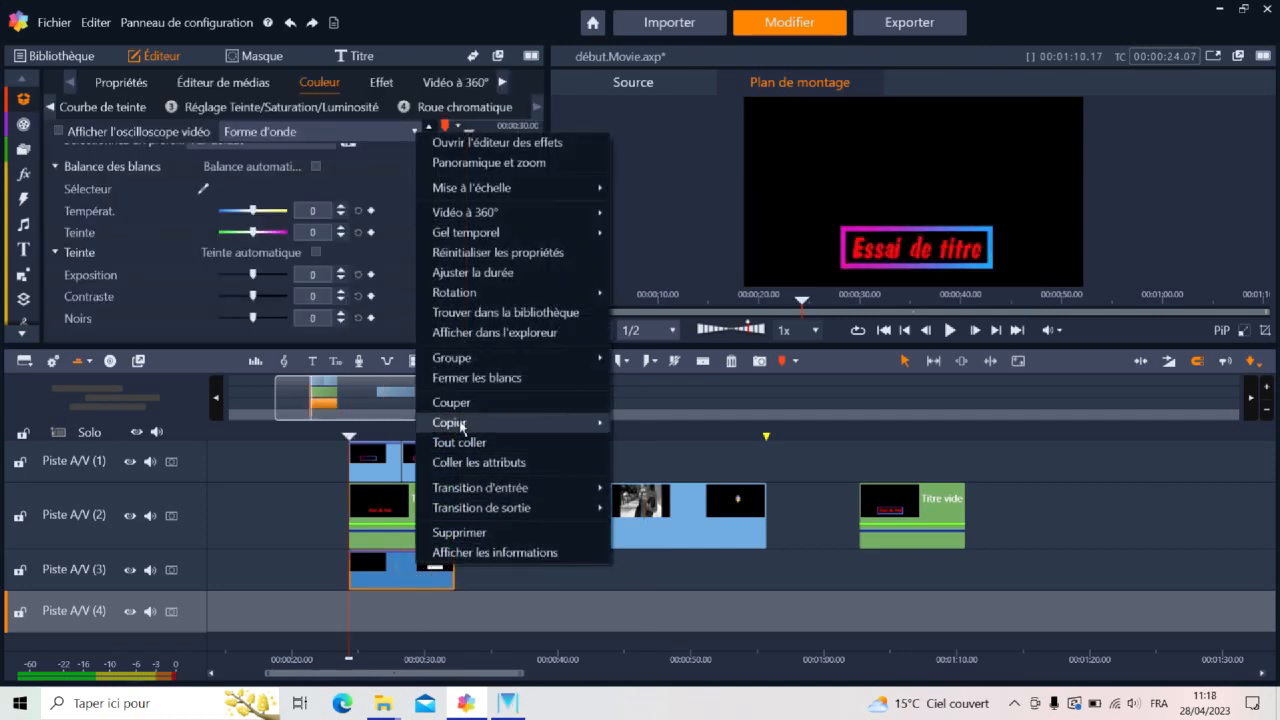
pyautogui.moveTo(462, 426)
pyautogui.click(660, 422)
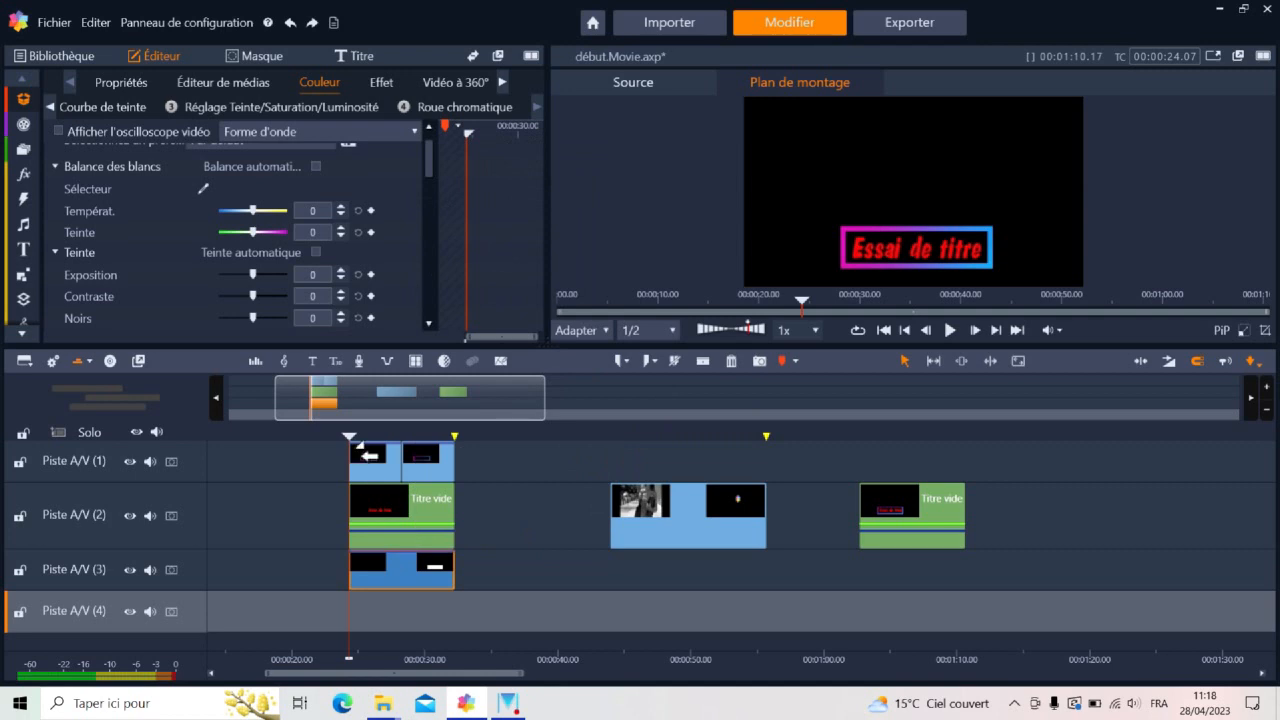
pyautogui.click(360, 436)
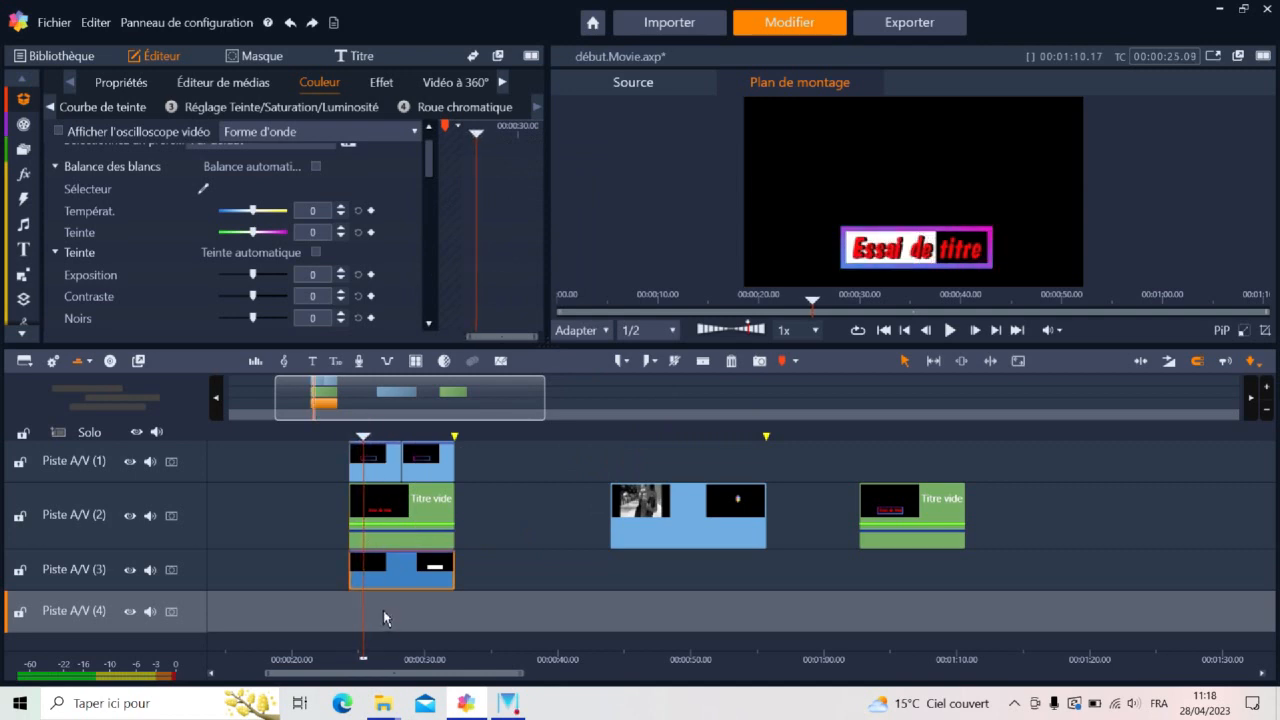
pyautogui.rightClick(383, 610)
pyautogui.click(424, 622)
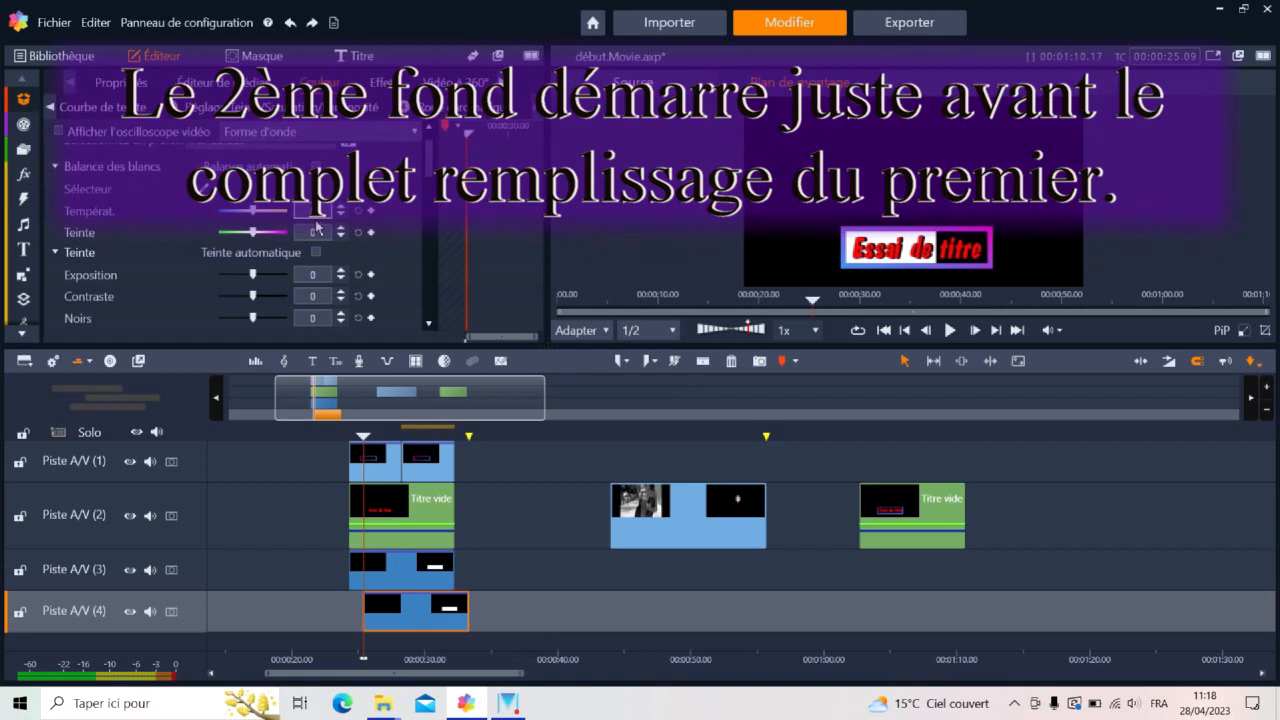
# At the pasted rectangle's first keyframe, set the horizontal position to 8 and the vertical position to -20
pyautogui.click(120, 83)
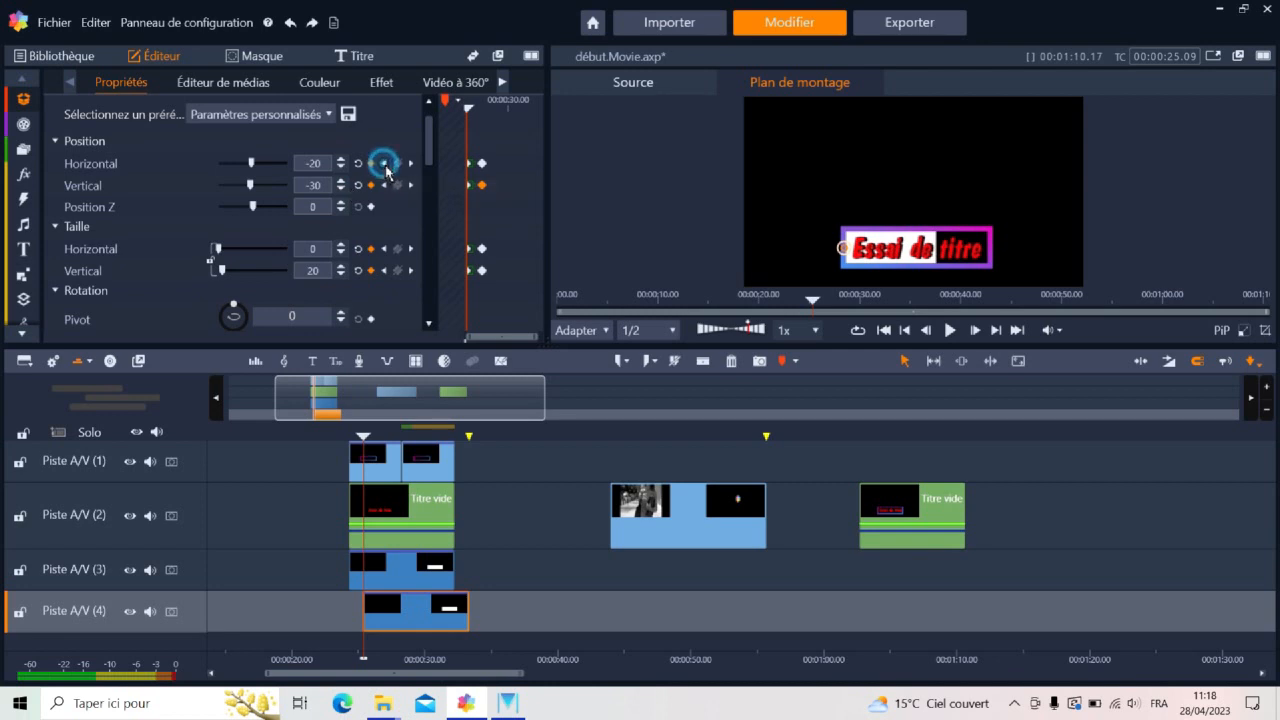
pyautogui.click(323, 170)
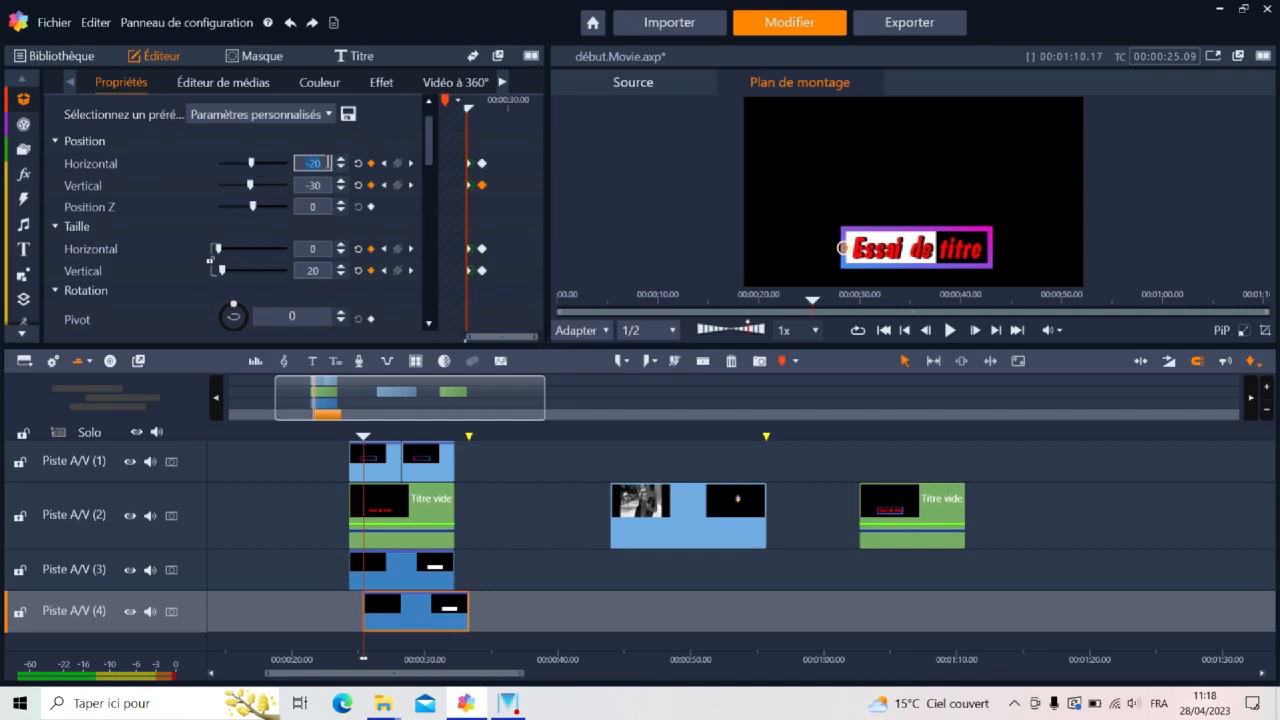
pyautogui.write('8')
pyautogui.doubleClick(320, 188)
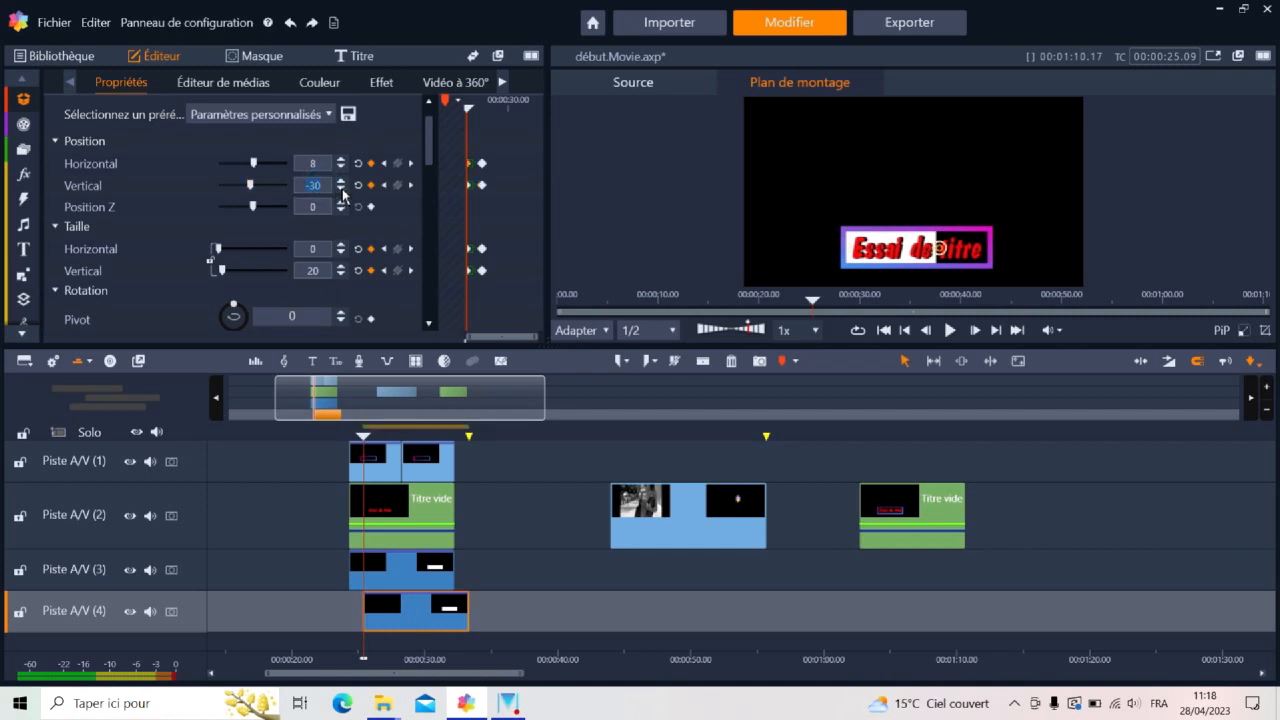
pyautogui.click(341, 182)
pyautogui.click(341, 182)
pyautogui.click(341, 182)
pyautogui.click(341, 182)
pyautogui.click(341, 182)
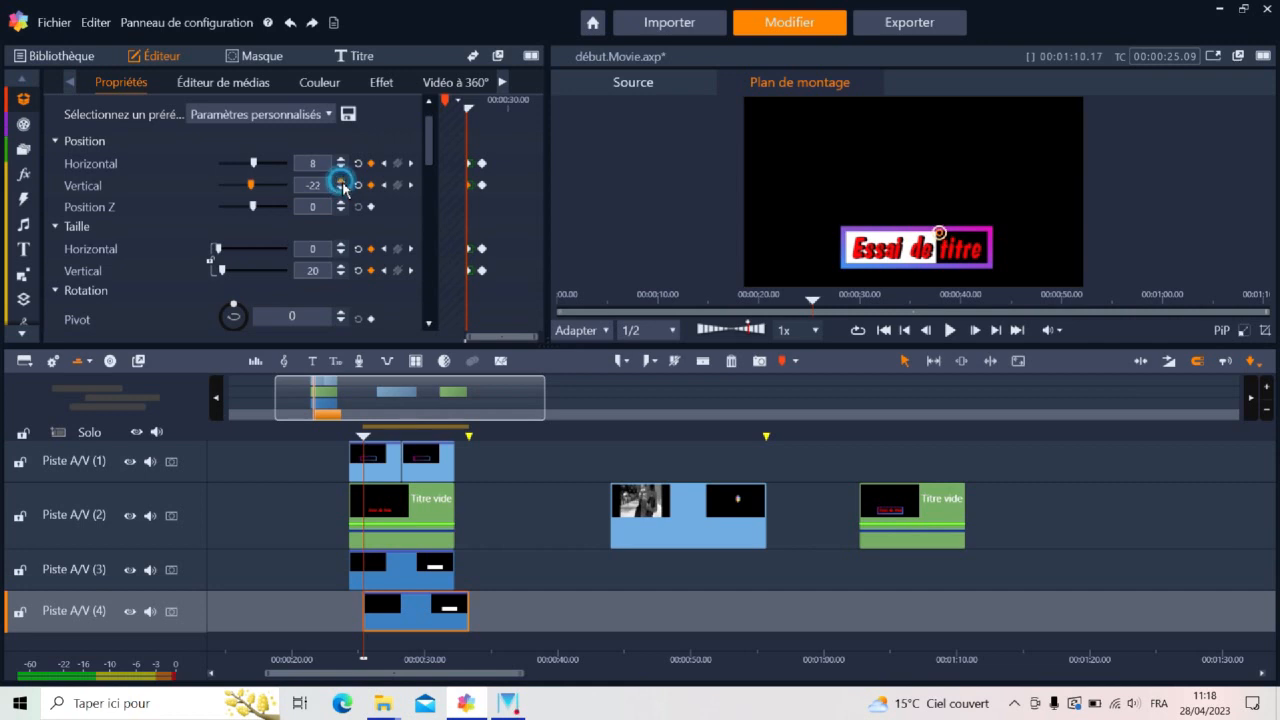
# At the second rectangle's end keyframe, set the vertical position to -20 and the horizontal position to -15
pyautogui.click(411, 186)
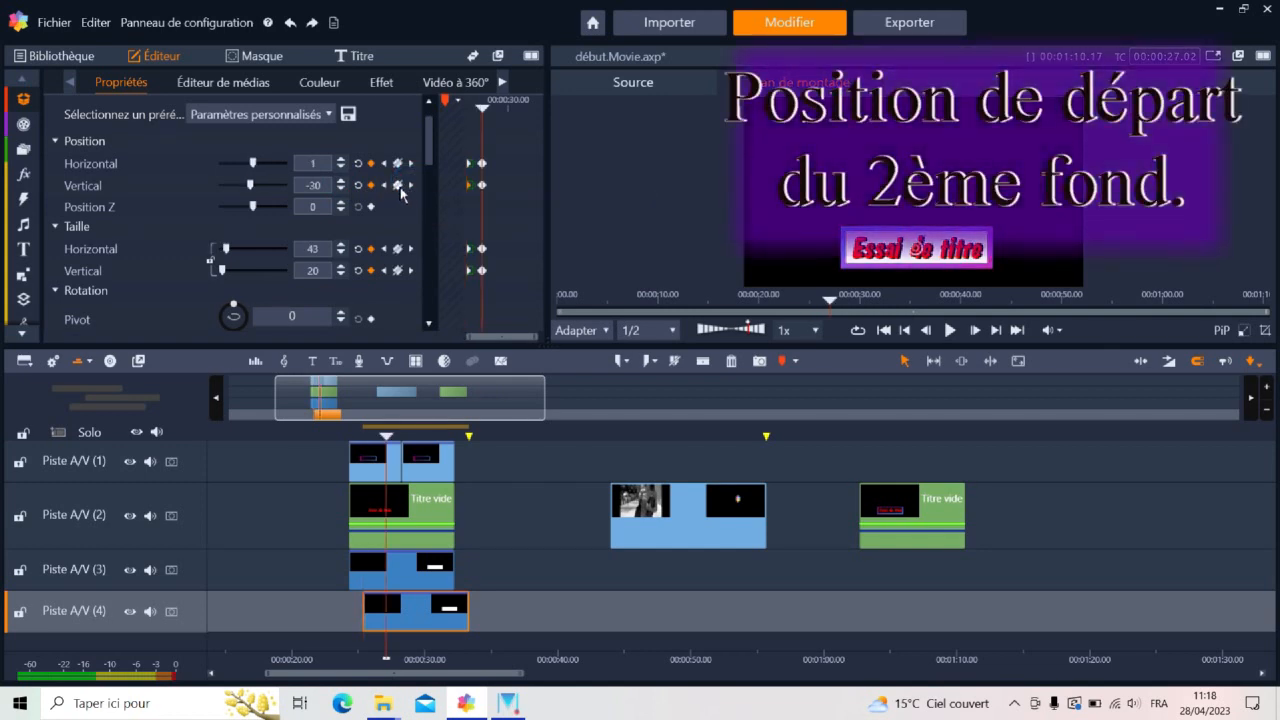
pyautogui.click(341, 181)
pyautogui.click(341, 181)
pyautogui.click(341, 181)
pyautogui.click(341, 181)
pyautogui.click(341, 181)
pyautogui.click(341, 181)
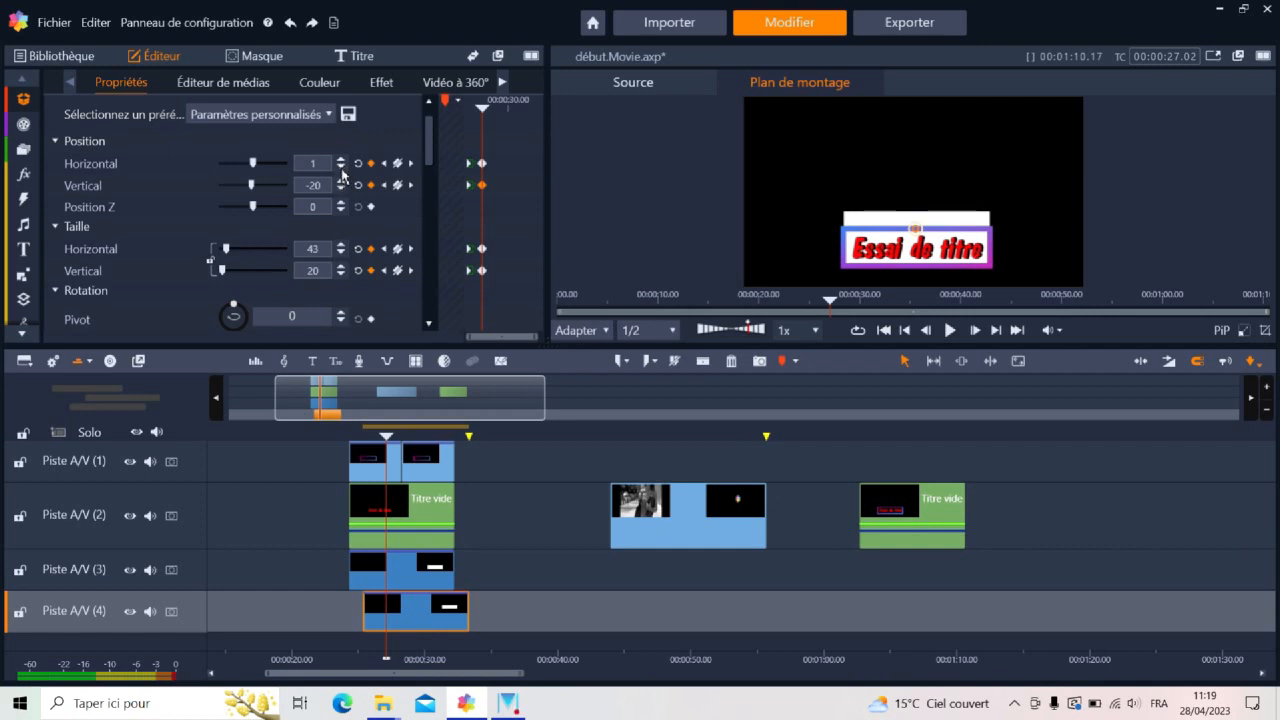
pyautogui.click(341, 168)
pyautogui.click(341, 168)
pyautogui.click(341, 168)
pyautogui.click(341, 168)
pyautogui.click(341, 168)
pyautogui.click(341, 168)
pyautogui.click(341, 168)
pyautogui.click(341, 168)
pyautogui.click(341, 168)
pyautogui.click(341, 168)
pyautogui.click(341, 168)
pyautogui.click(341, 168)
pyautogui.click(341, 168)
pyautogui.click(341, 168)
pyautogui.click(341, 168)
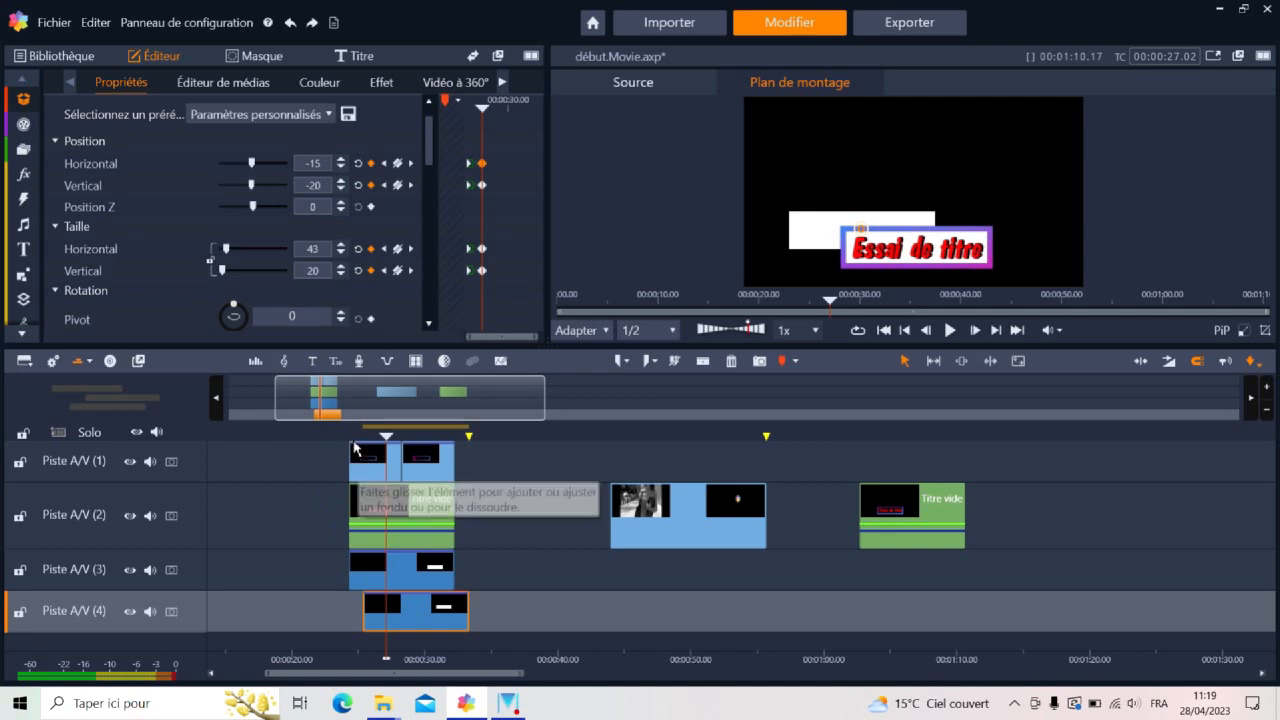
# Play back the title sequence to examine how the second rectangle unfolds behind the framed title
pyautogui.click(348, 430)
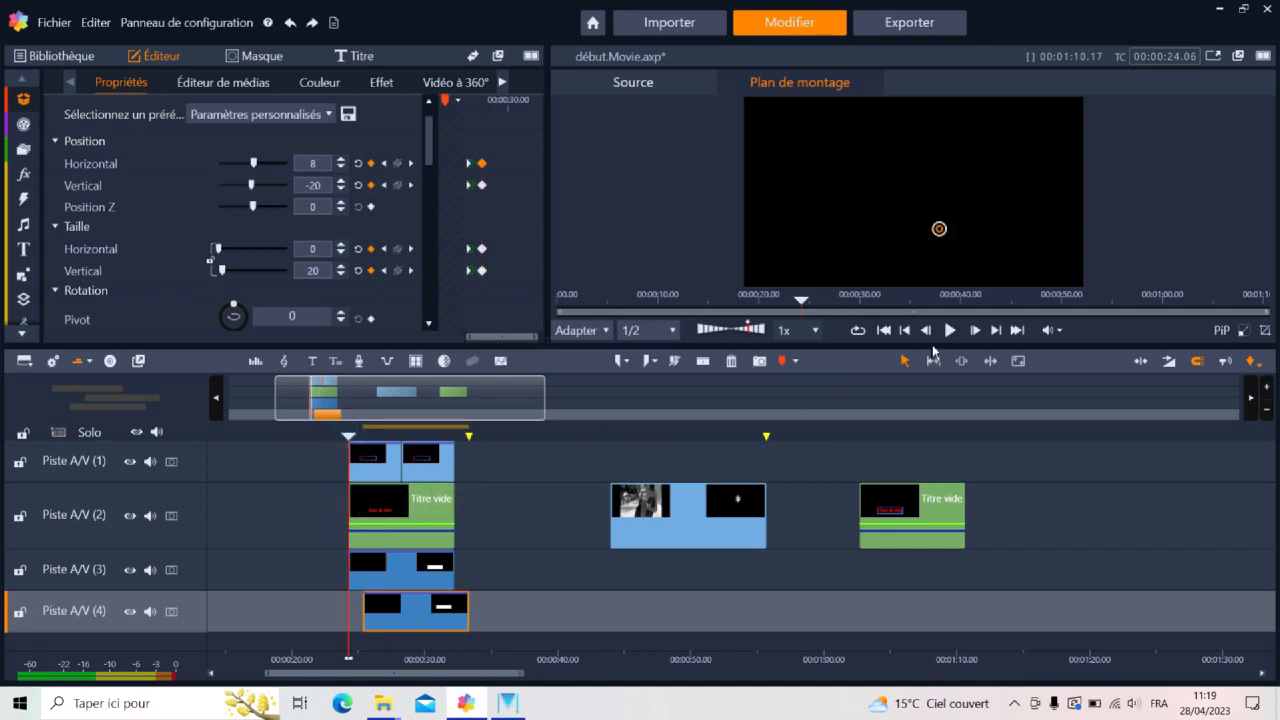
pyautogui.click(950, 331)
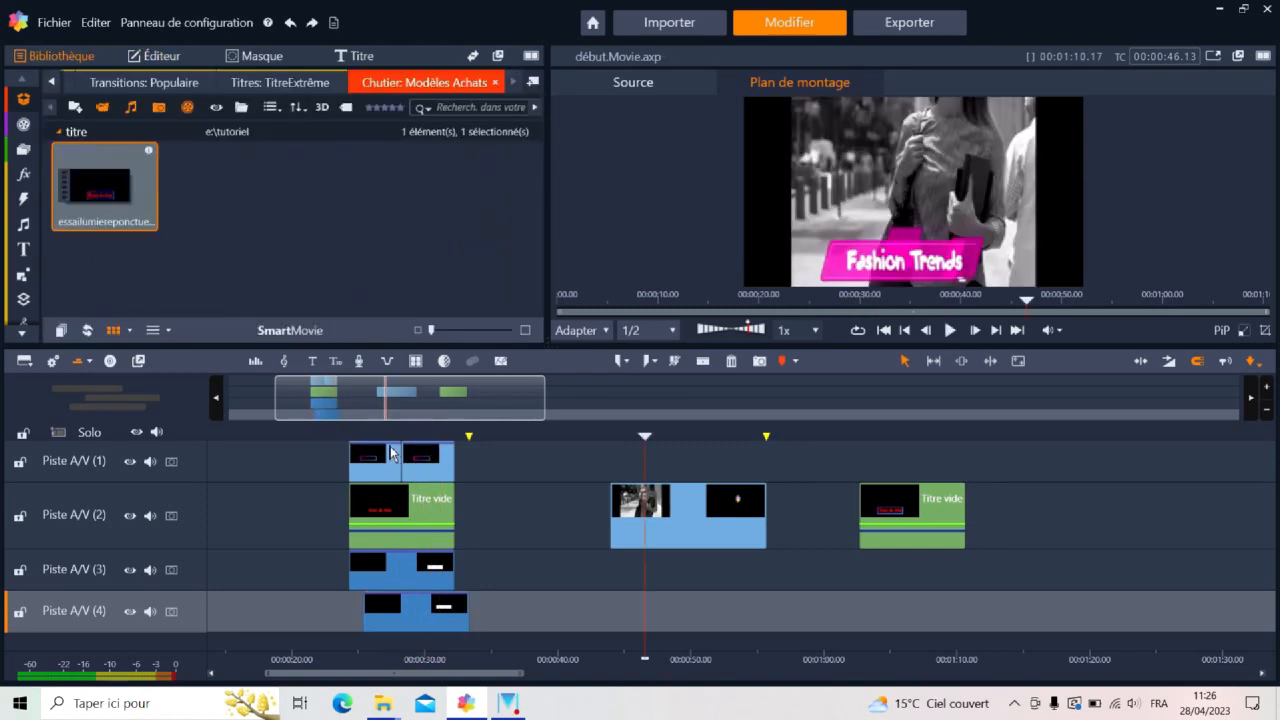
pyautogui.click(367, 437)
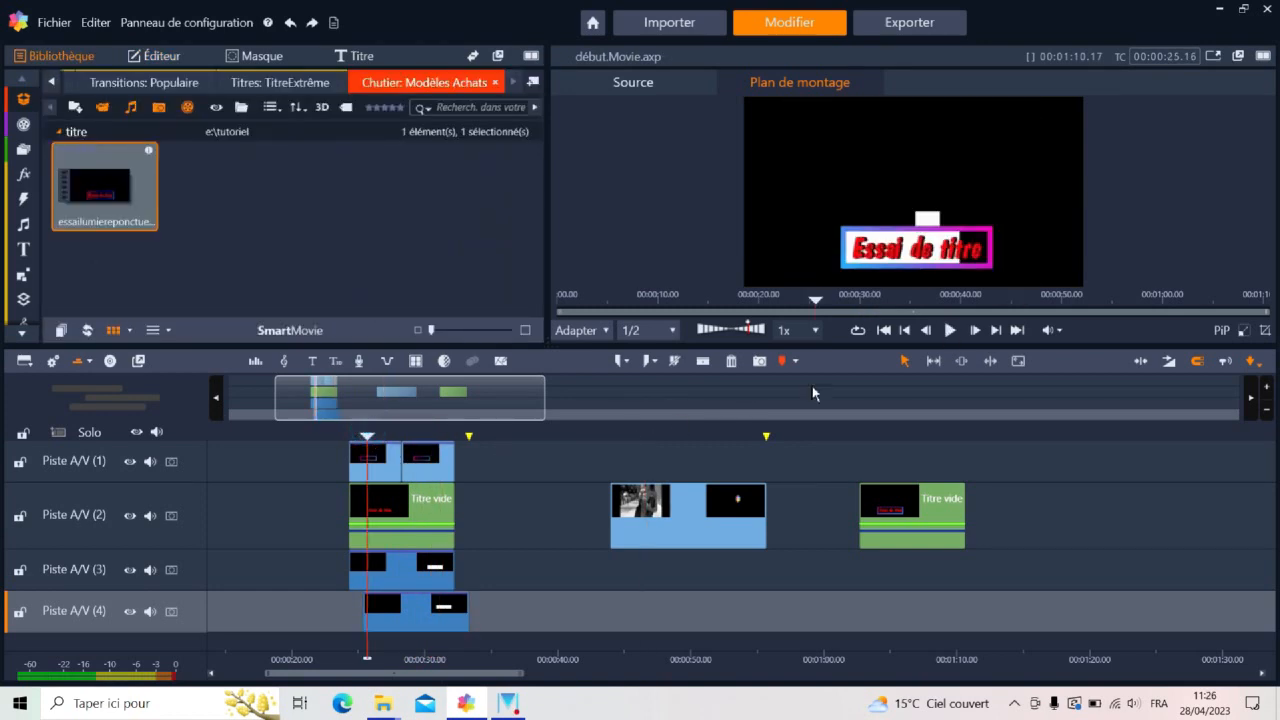
pyautogui.click(950, 331)
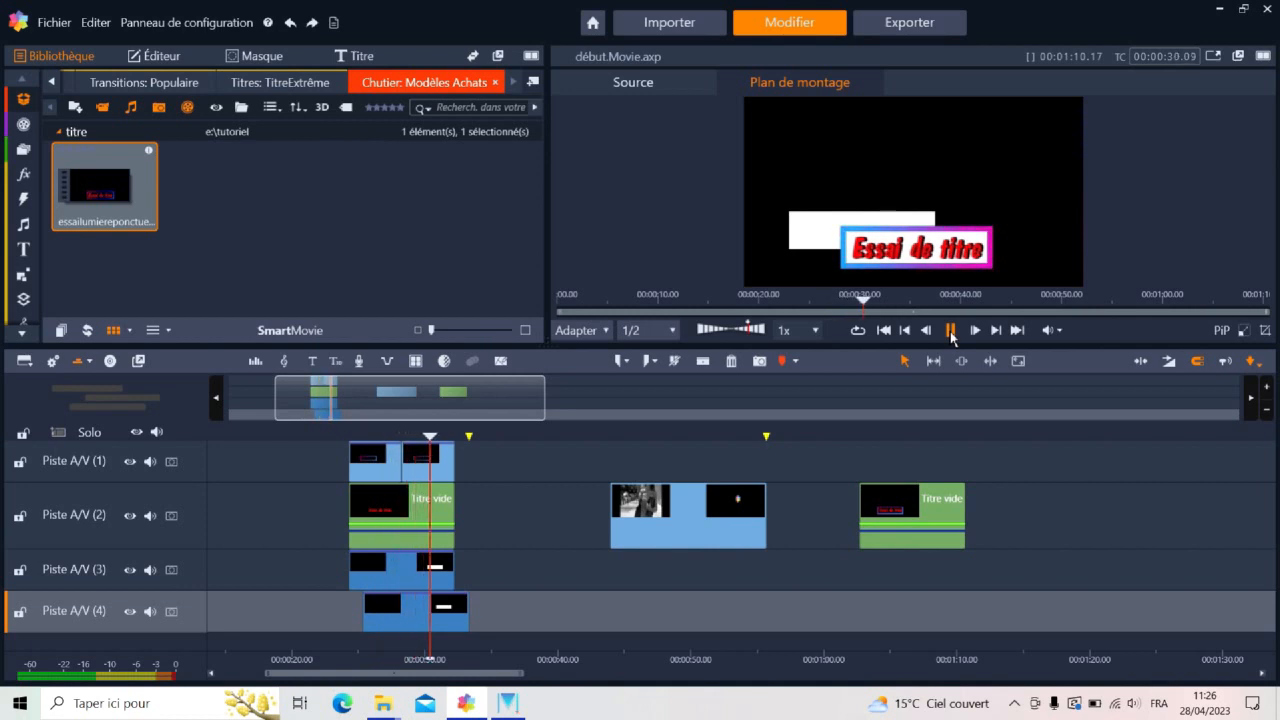
pyautogui.click(950, 331)
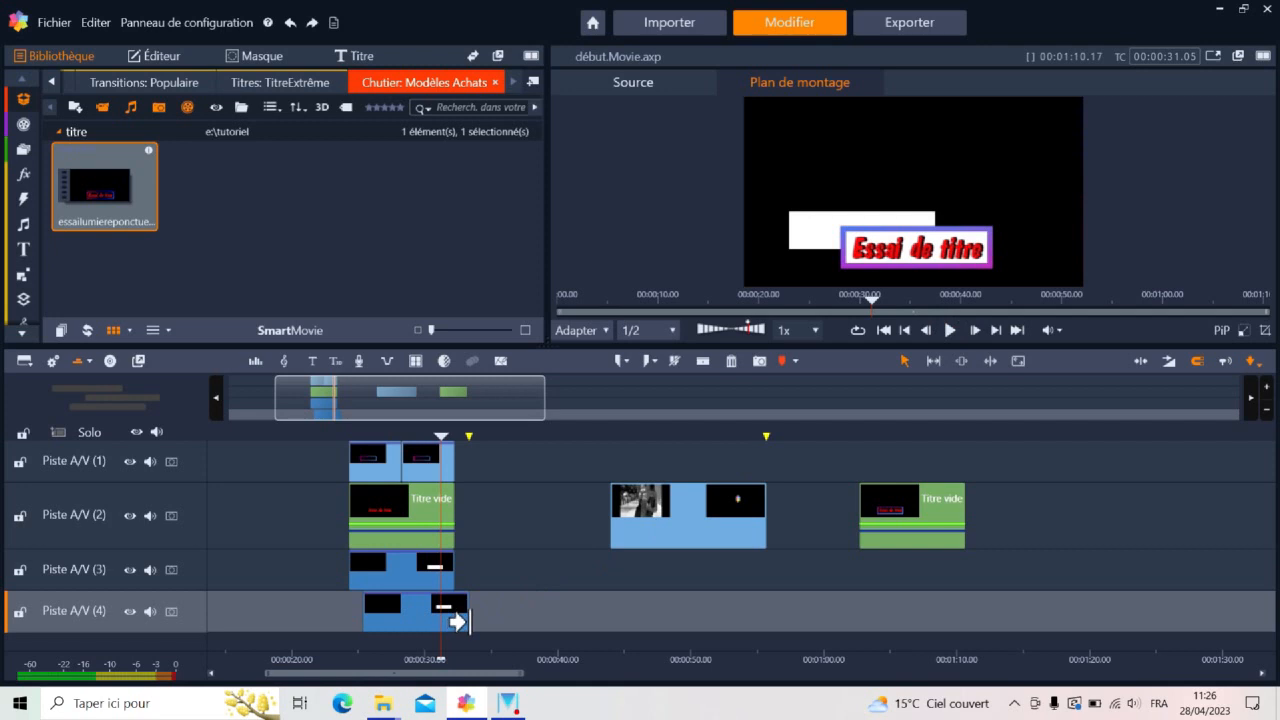
# Trim the second rectangle's end to match the clips above, and tint it with the colour wheel at H 359, S 66, B 0
pyautogui.moveTo(461, 620); pyautogui.dragTo(453, 618)
pyautogui.click(420, 608)
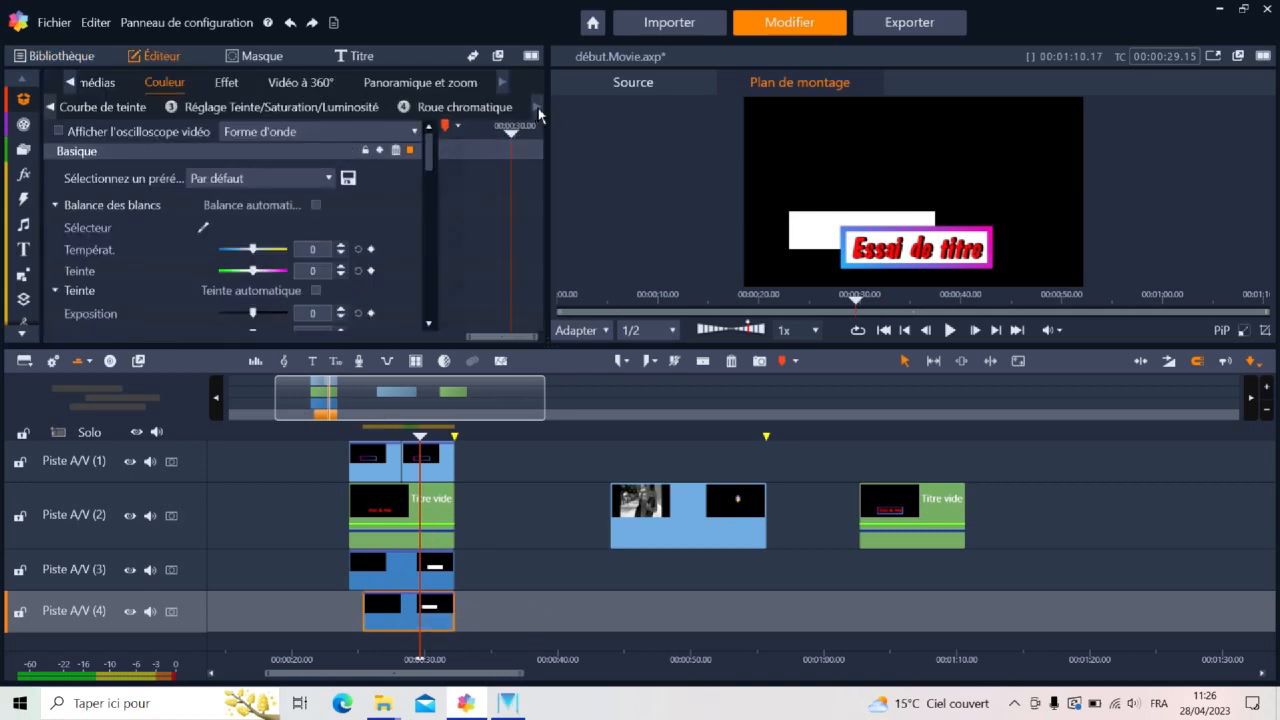
pyautogui.click(470, 107)
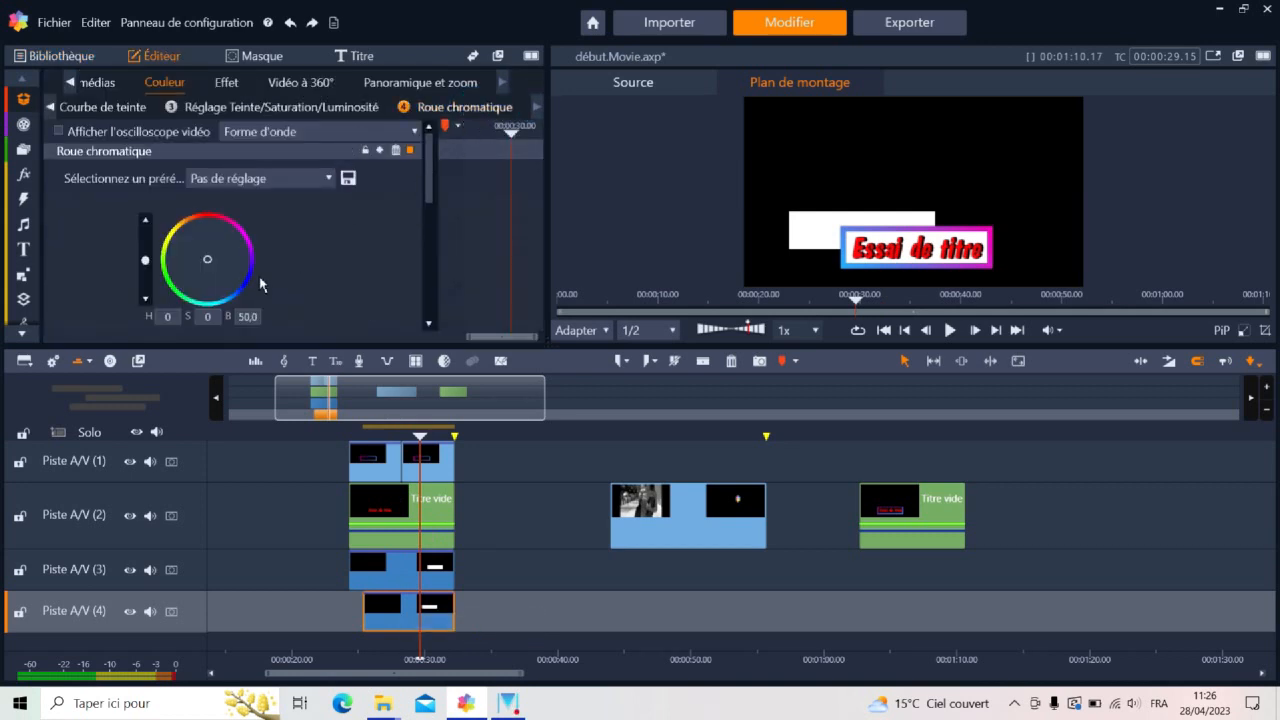
pyautogui.moveTo(208, 255); pyautogui.dragTo(207, 234)
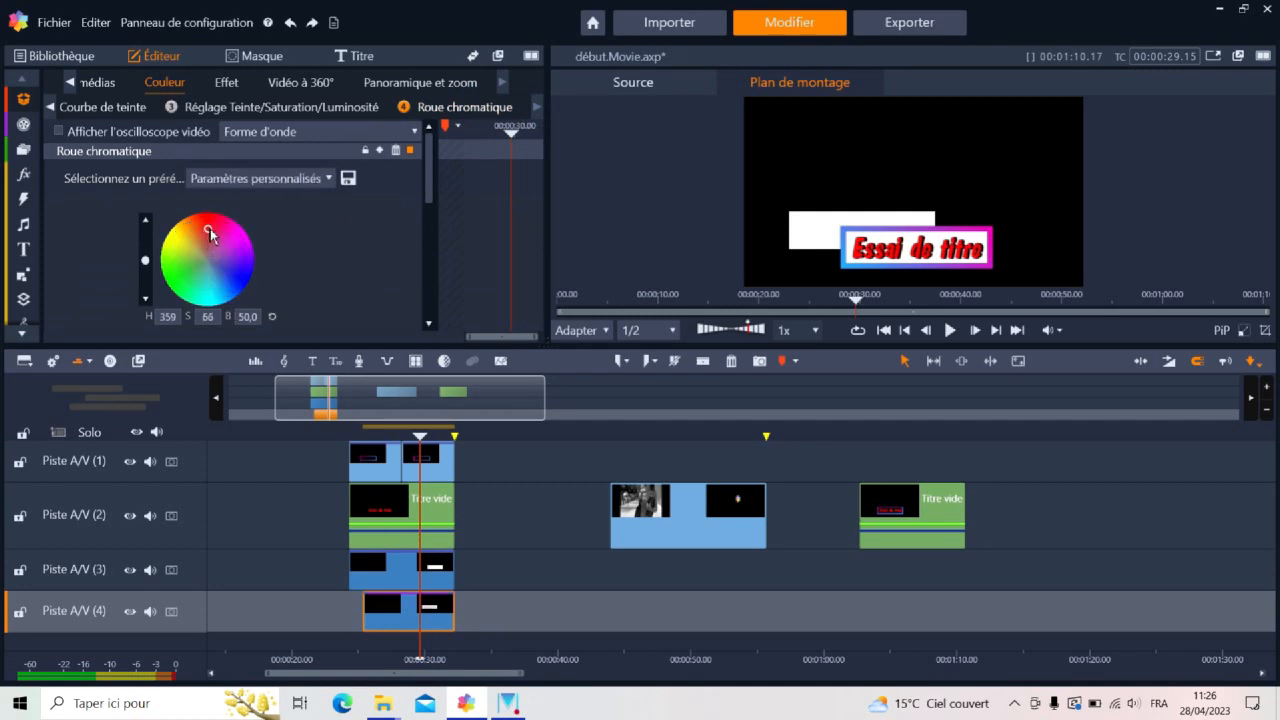
pyautogui.moveTo(148, 263); pyautogui.dragTo(149, 305)
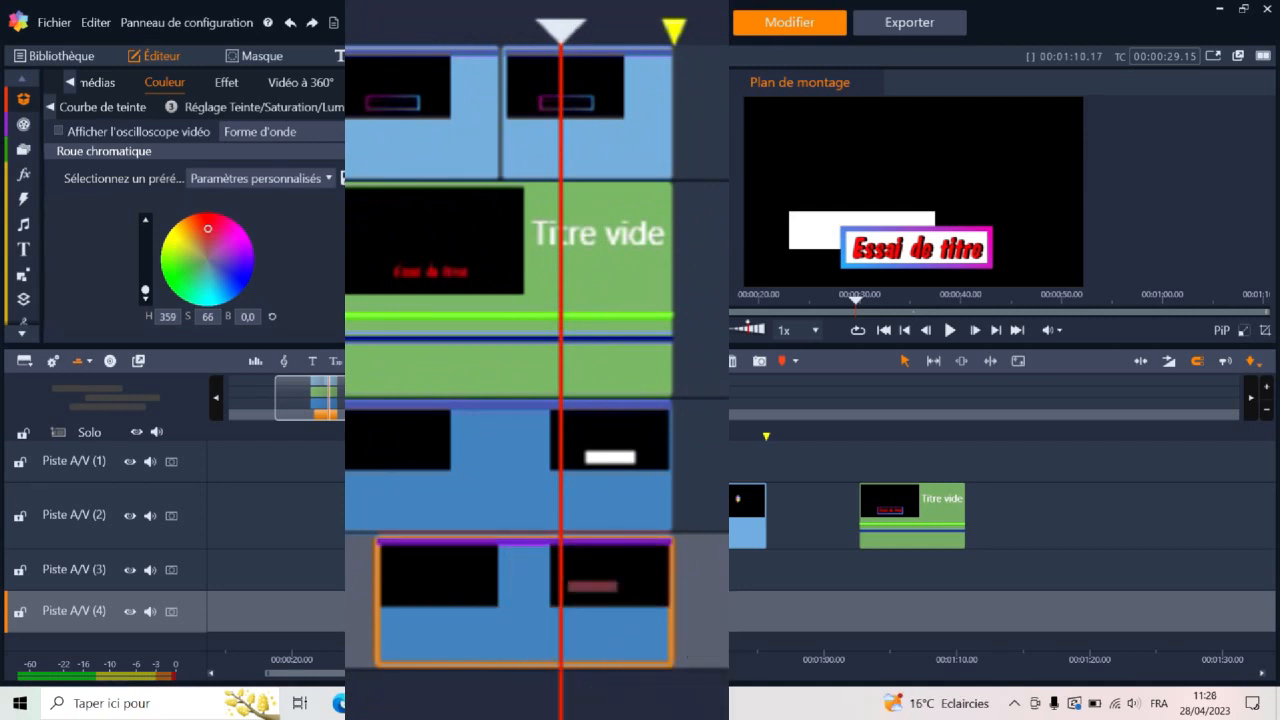
# Play back the title with the tinted rectangle, and compare it with the Fashion Trends reference clip around 00:00:46.18
pyautogui.click(346, 438)
pyautogui.click(950, 331)
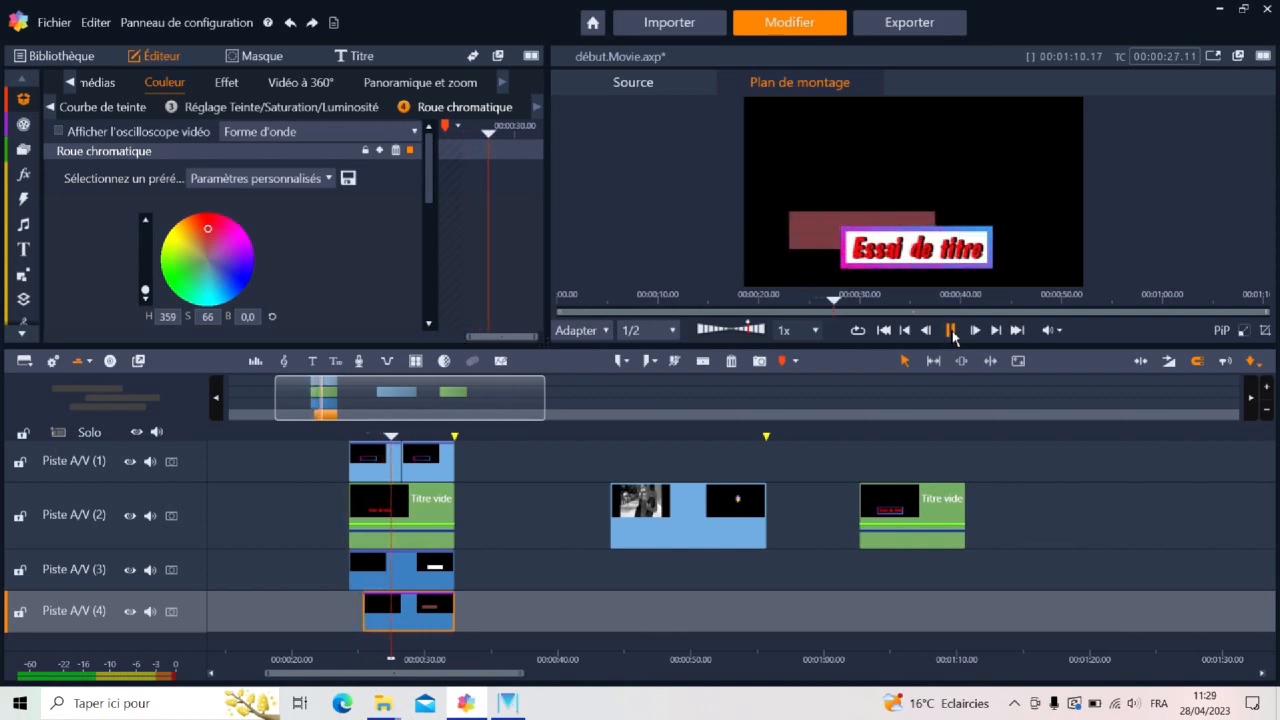
pyautogui.click(951, 331)
pyautogui.moveTo(648, 435)
pyautogui.mouseDown()
pyautogui.moveTo(663, 435)
pyautogui.moveTo(644, 436)
pyautogui.mouseUp()
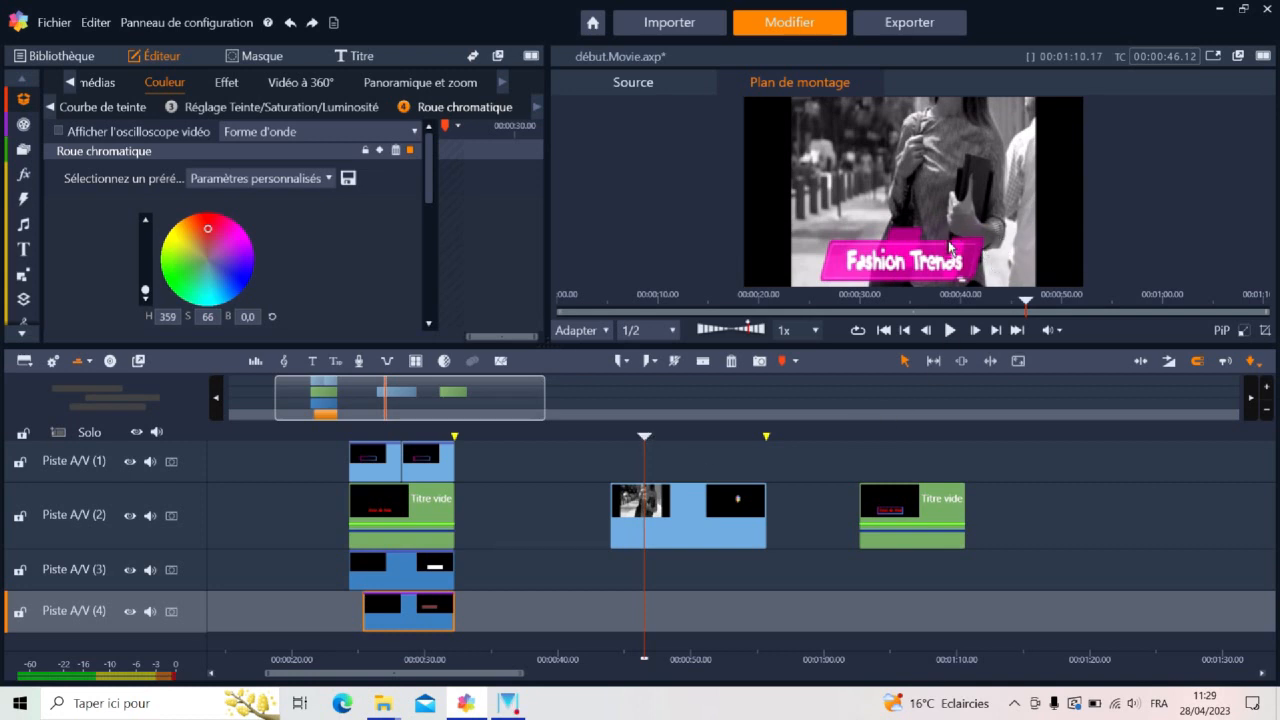
pyautogui.moveTo(646, 437); pyautogui.dragTo(648, 437)
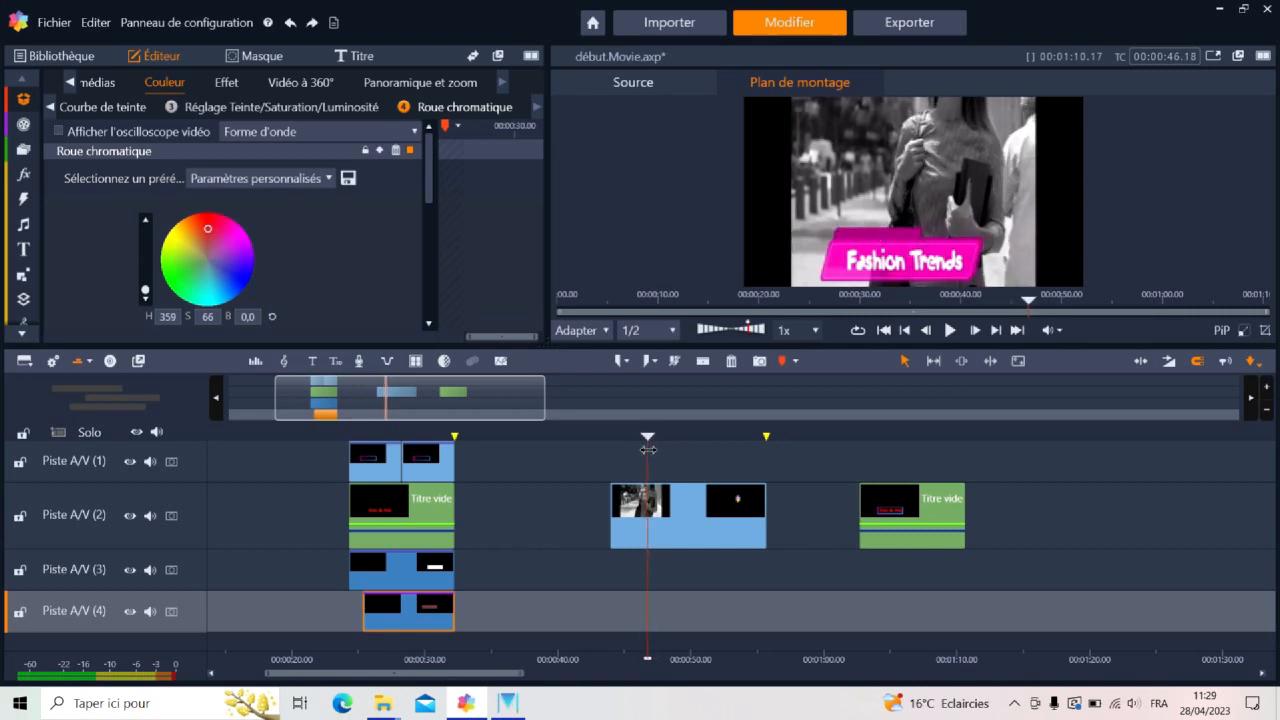
# Insert a new track below Piste A/V (4), which holds the tinted rectangle
pyautogui.click(413, 625)
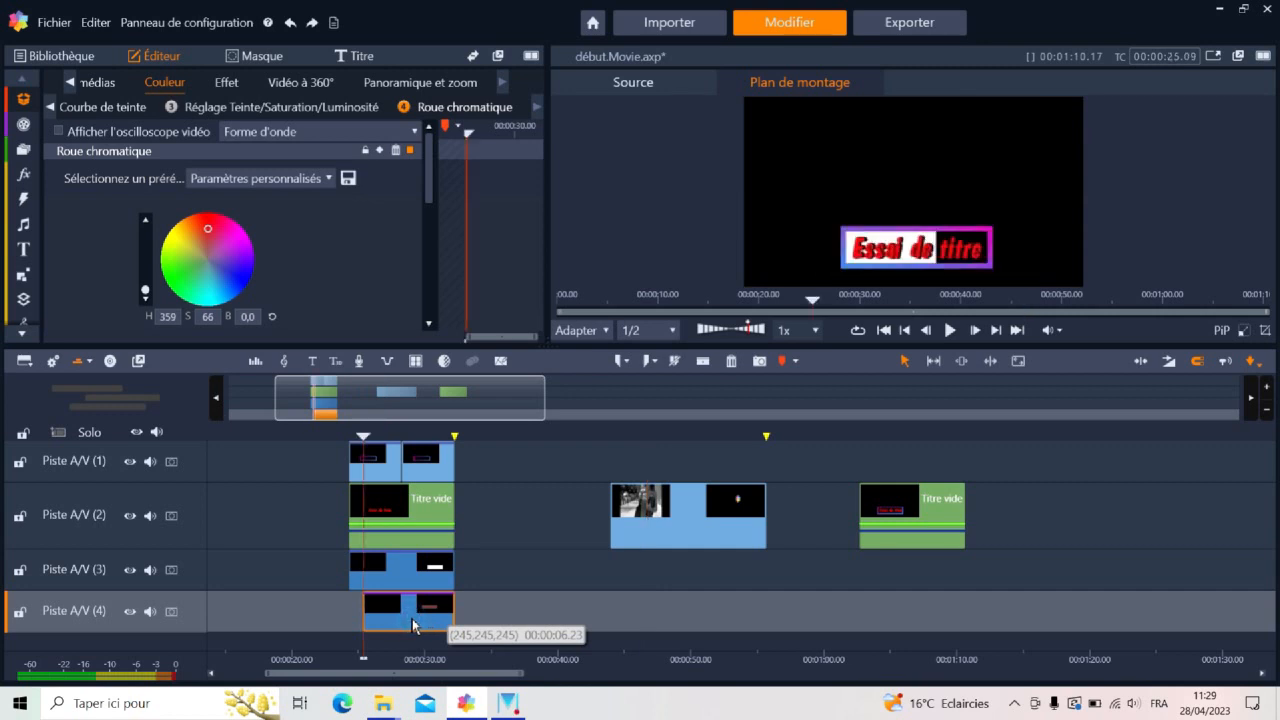
pyautogui.rightClick(174, 619)
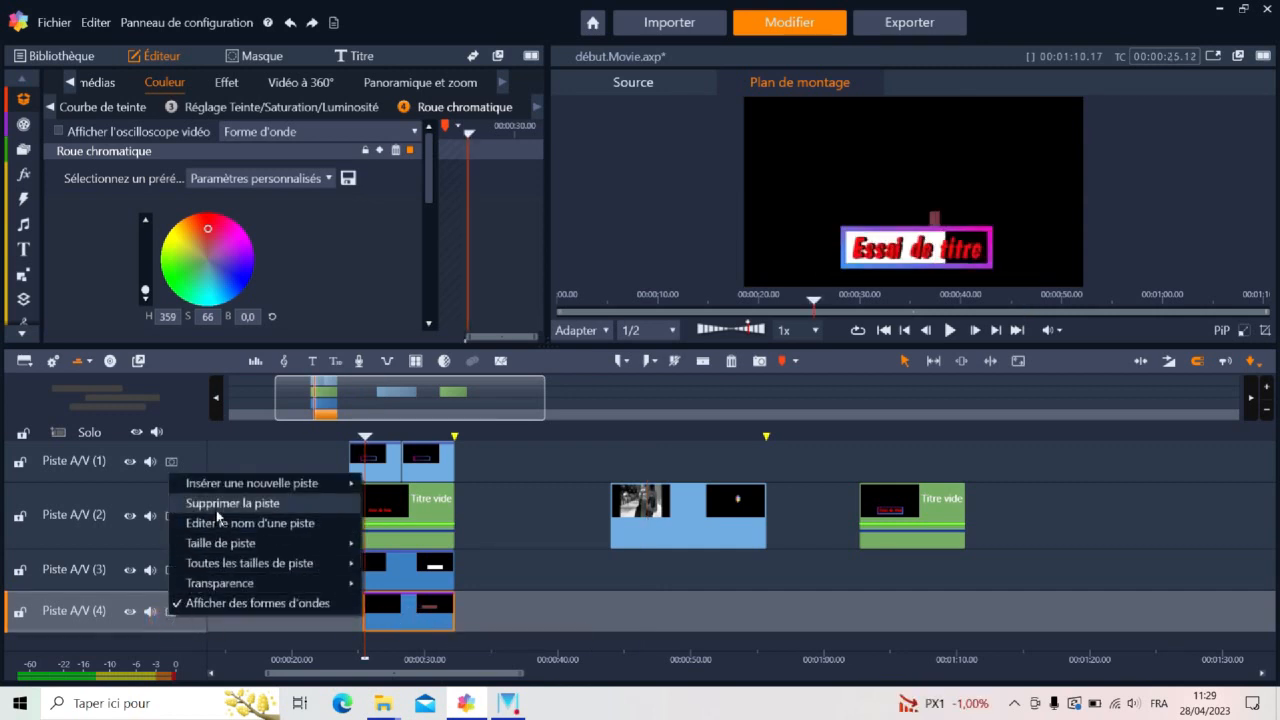
pyautogui.moveTo(345, 483)
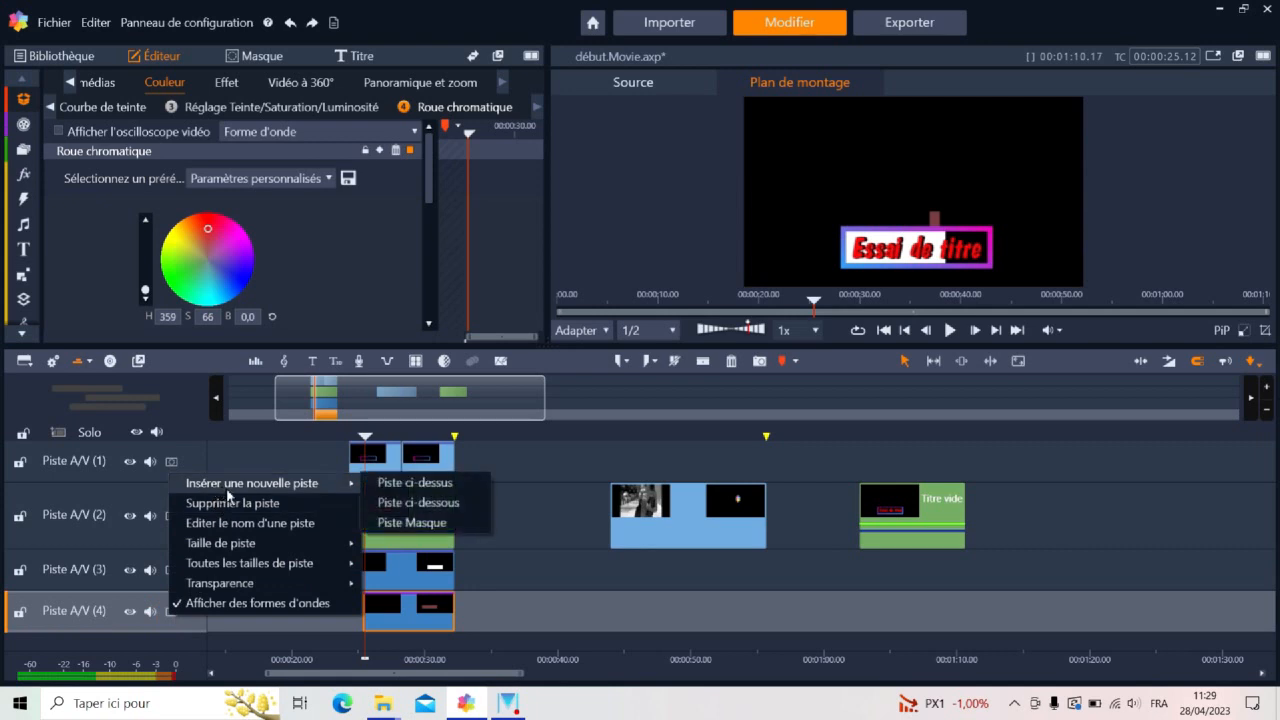
pyautogui.click(414, 502)
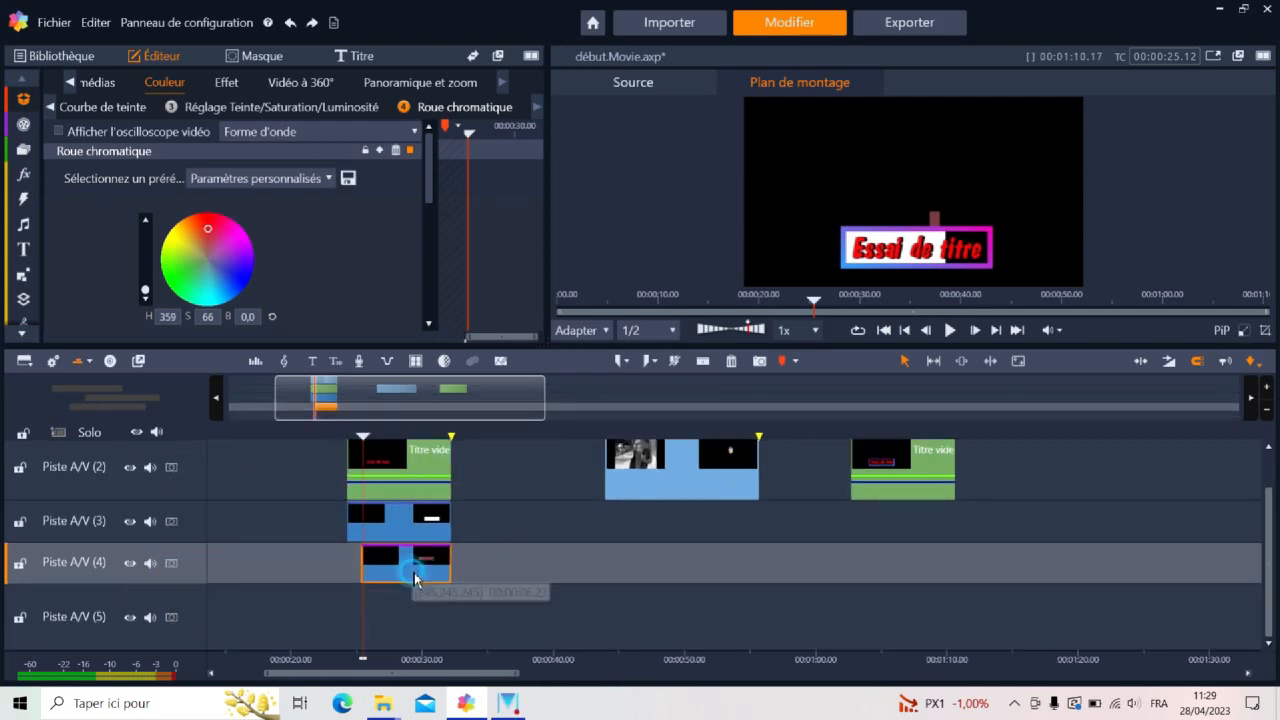
# Copy the tinted rectangle clip and paste it into Piste A/V (5), aligned beneath the original
pyautogui.rightClick(412, 572)
pyautogui.moveTo(470, 430)
pyautogui.click(662, 426)
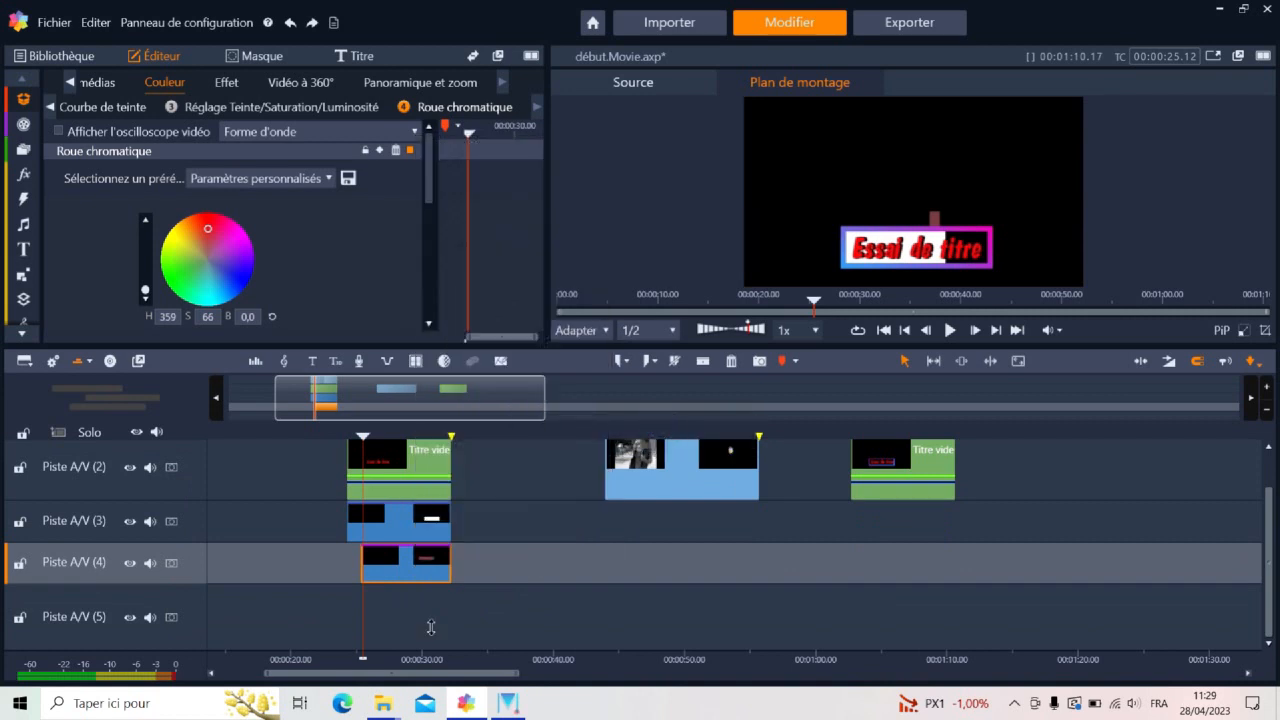
pyautogui.rightClick(380, 600)
pyautogui.click(430, 622)
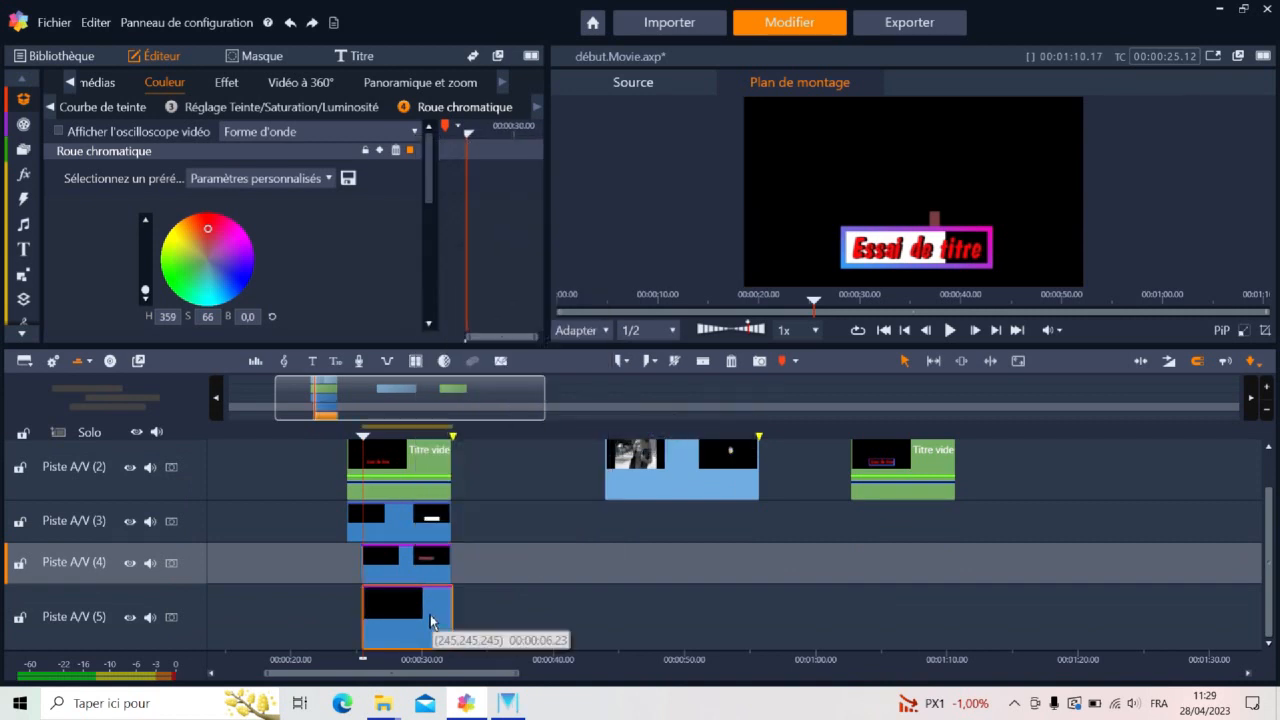
pyautogui.scroll(1, 432, 621)
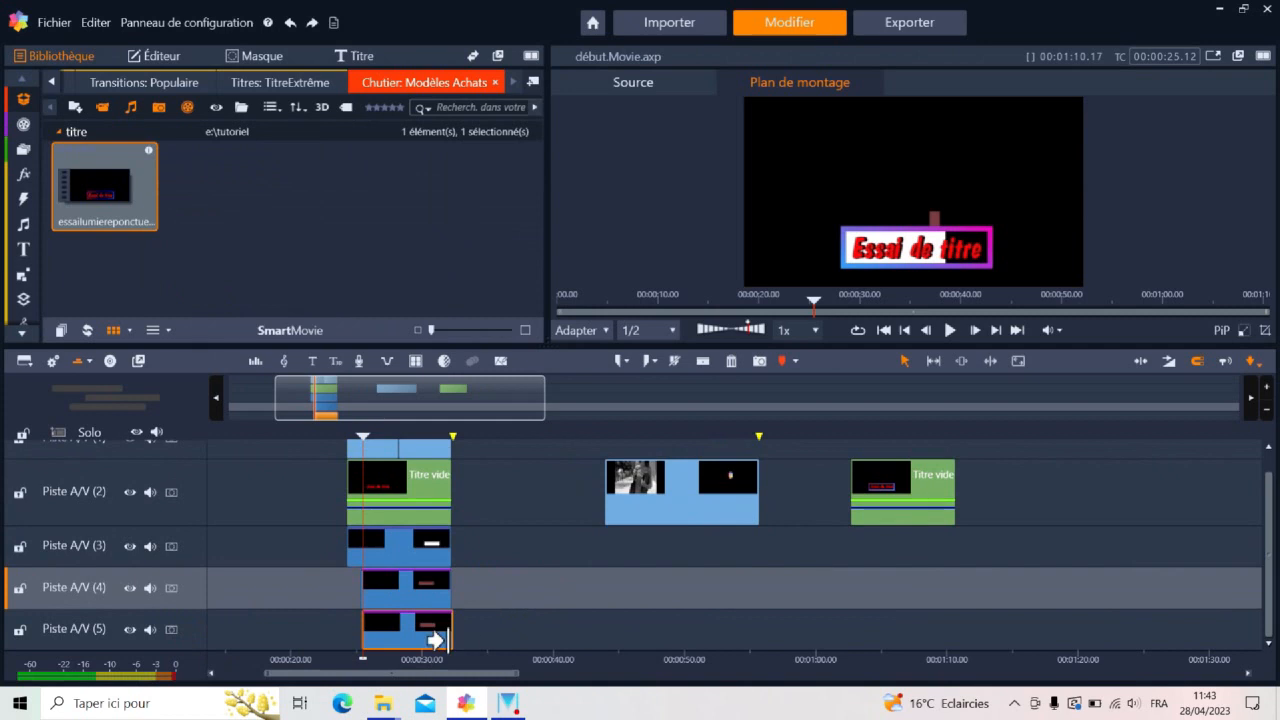
# At the copied rectangle's start keyframe, set the horizontal position to 25 and the vertical position to -26
pyautogui.doubleClick(409, 640)
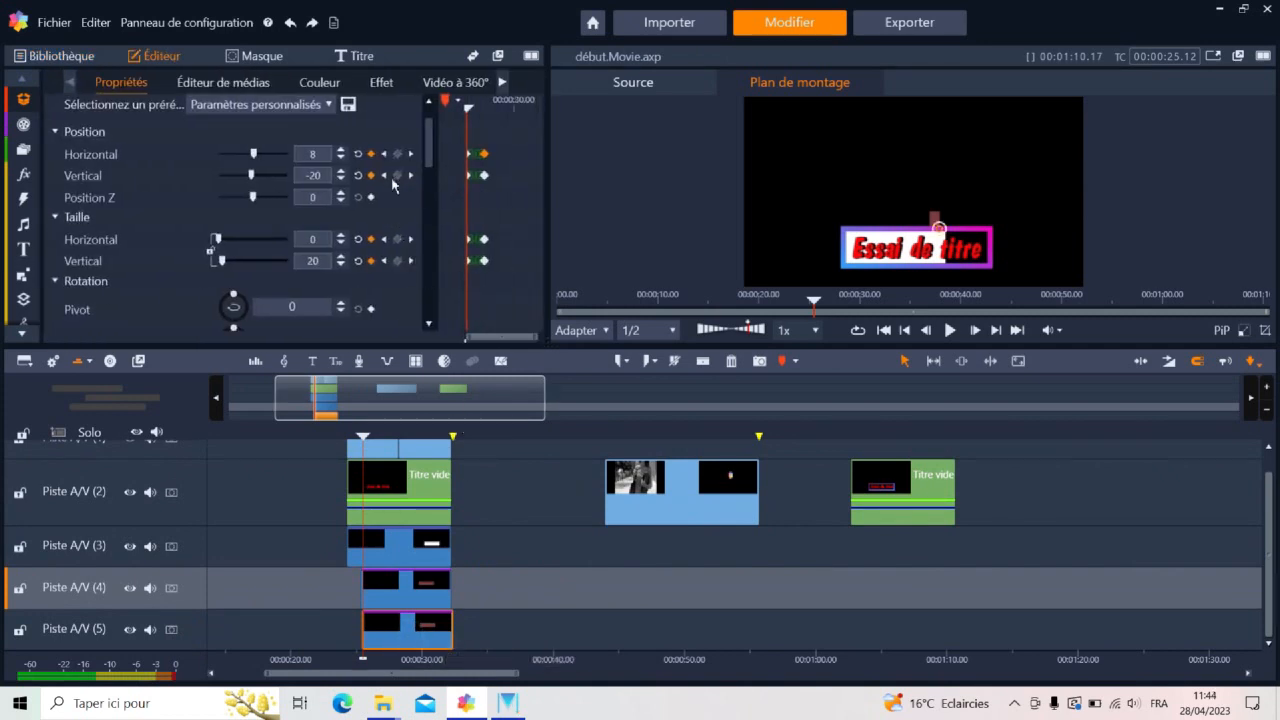
pyautogui.click(342, 150)
pyautogui.click(342, 150)
pyautogui.click(342, 150)
pyautogui.click(342, 150)
pyautogui.click(342, 150)
pyautogui.click(342, 150)
pyautogui.click(342, 150)
pyautogui.click(342, 150)
pyautogui.click(342, 150)
pyautogui.click(342, 150)
pyautogui.click(342, 150)
pyautogui.click(342, 150)
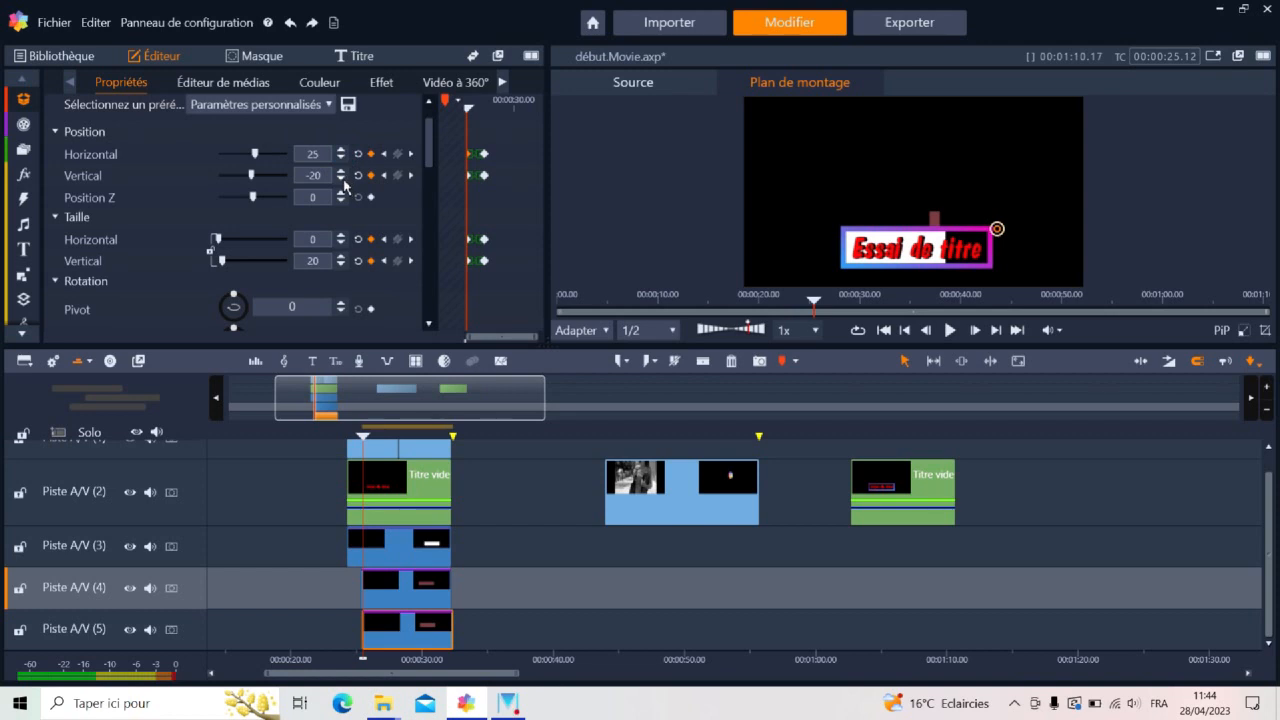
pyautogui.click(341, 179)
pyautogui.click(341, 179)
pyautogui.click(341, 179)
pyautogui.click(341, 179)
pyautogui.click(341, 179)
pyautogui.click(342, 180)
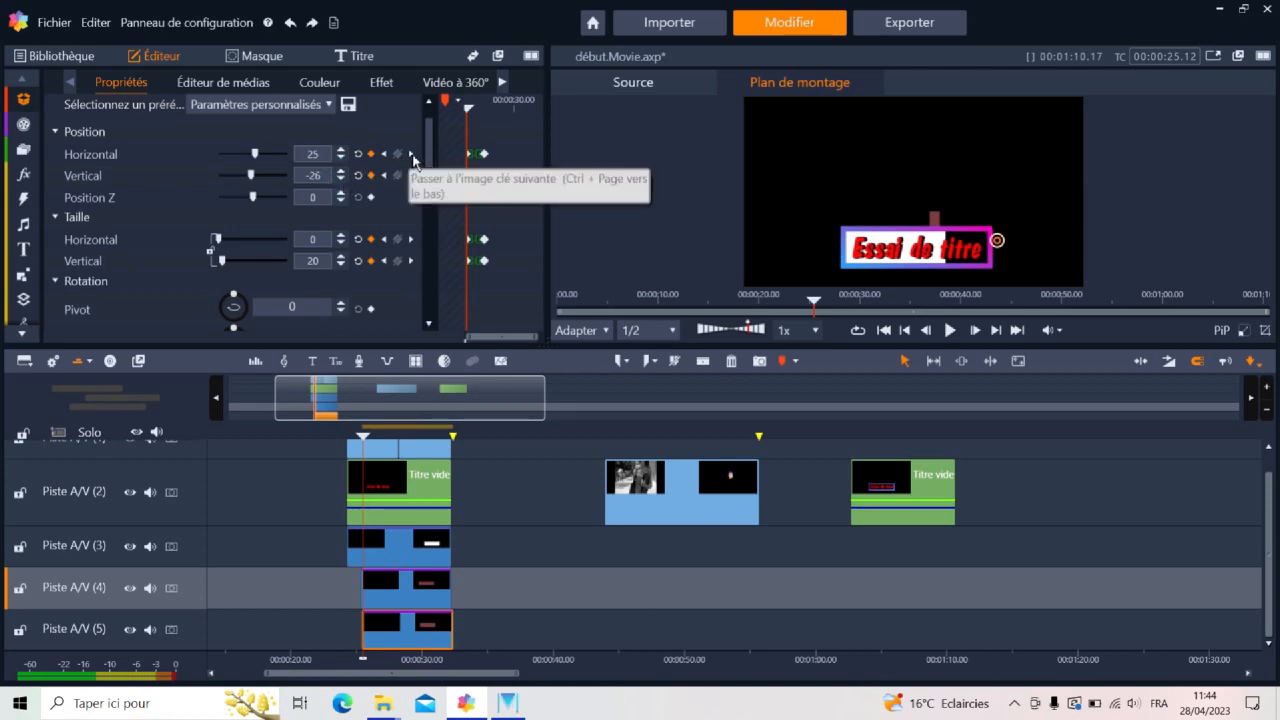
# At the copied rectangle's end keyframe, set the vertical position to -26 and the horizontal position to 3.5
pyautogui.click(410, 155)
pyautogui.click(342, 180)
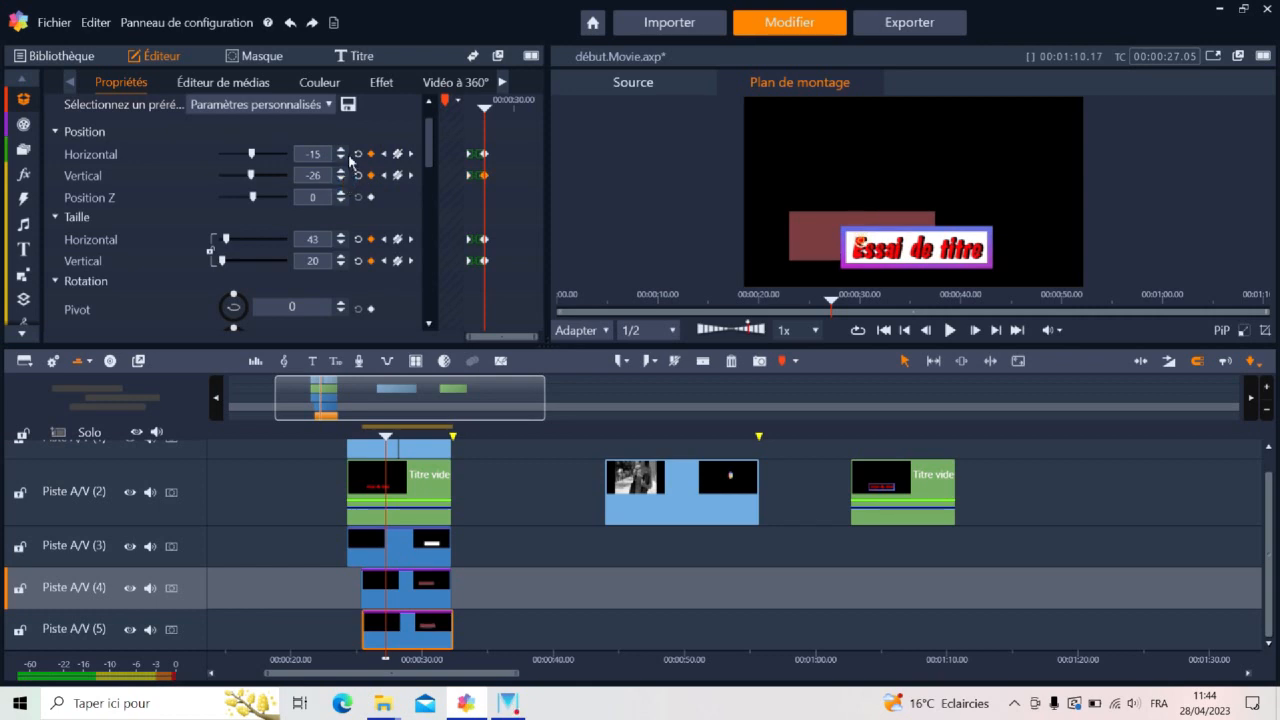
pyautogui.click(341, 150)
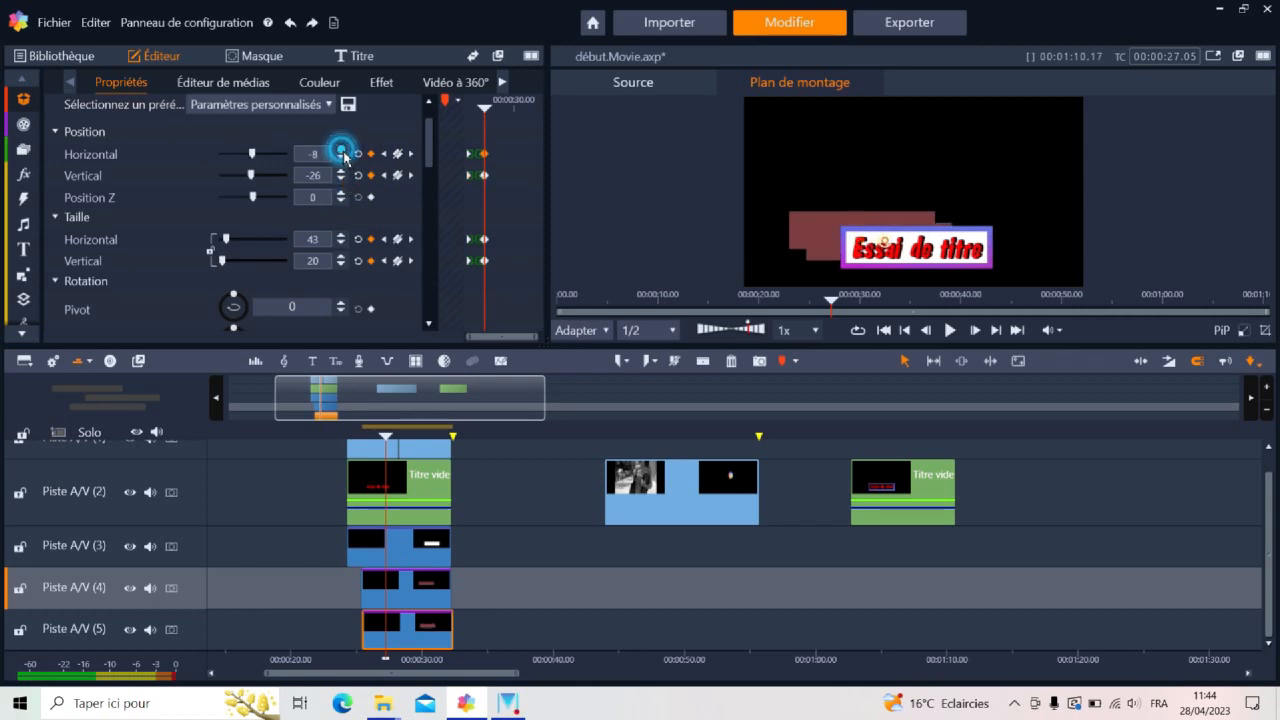
pyautogui.click(341, 150)
pyautogui.click(341, 150)
pyautogui.click(341, 150)
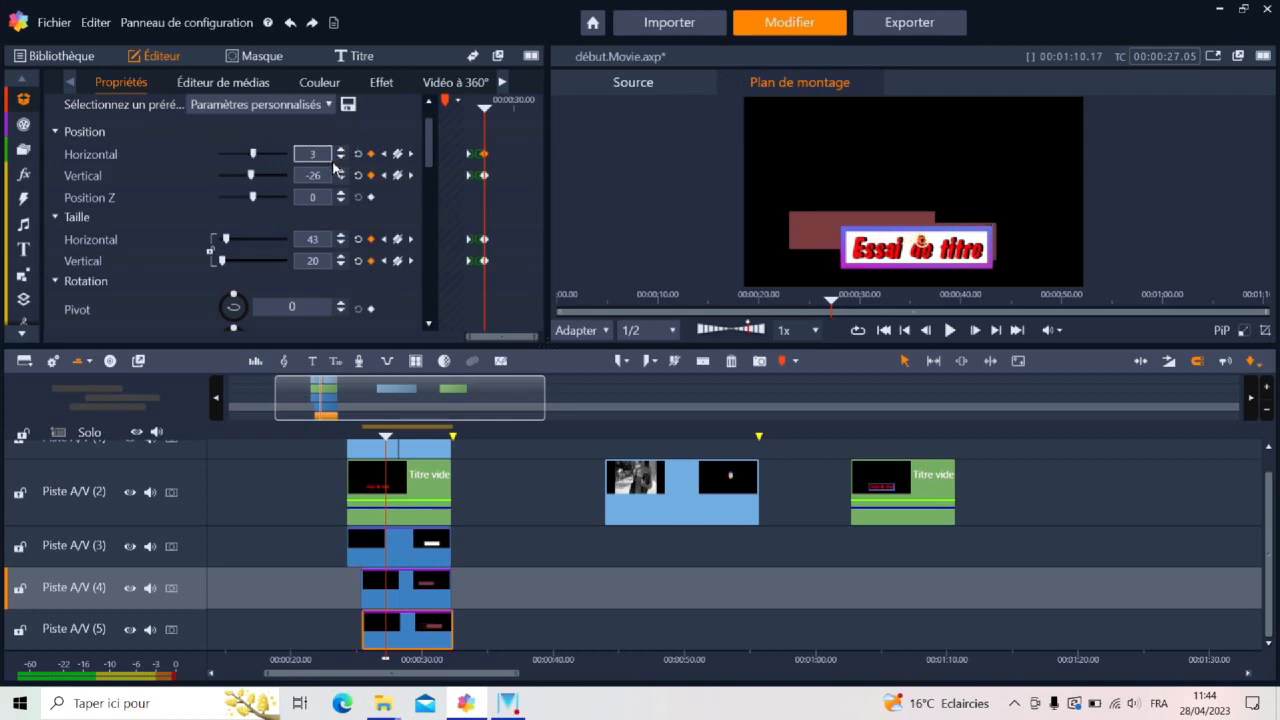
pyautogui.click(320, 159)
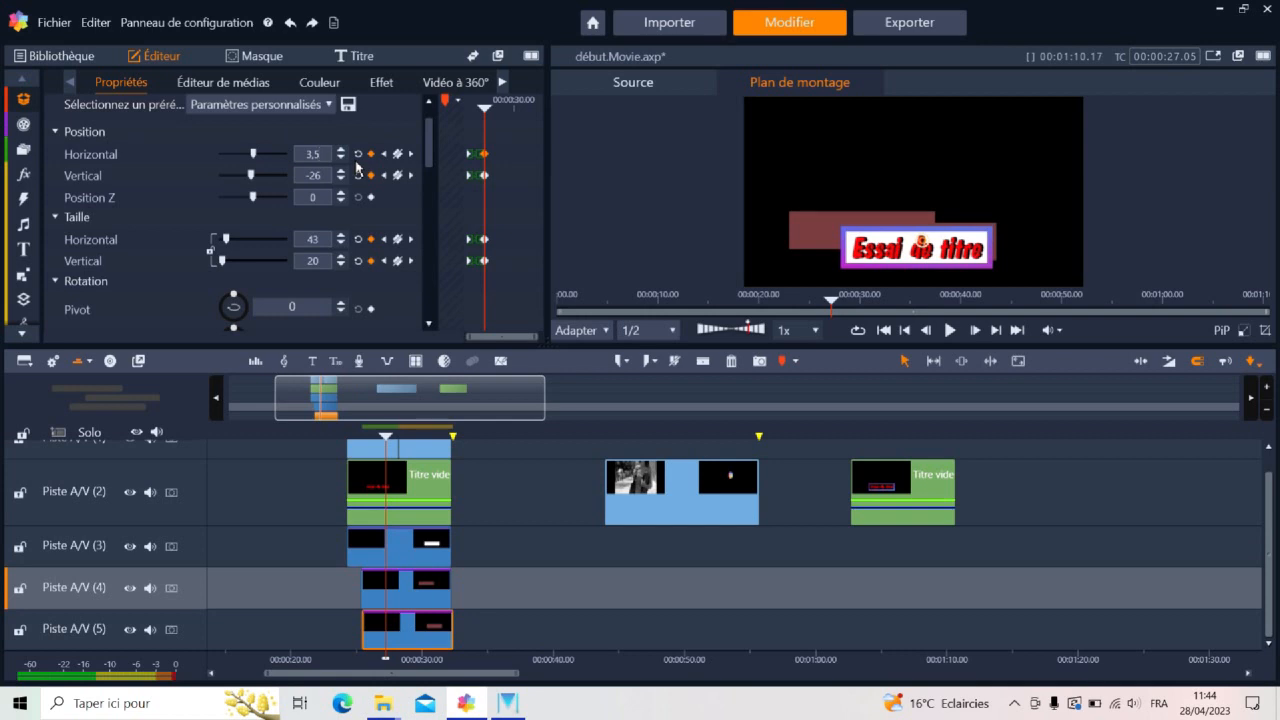
# Play back the title from just before its start to examine how the third rectangle unfolds
pyautogui.click(354, 438)
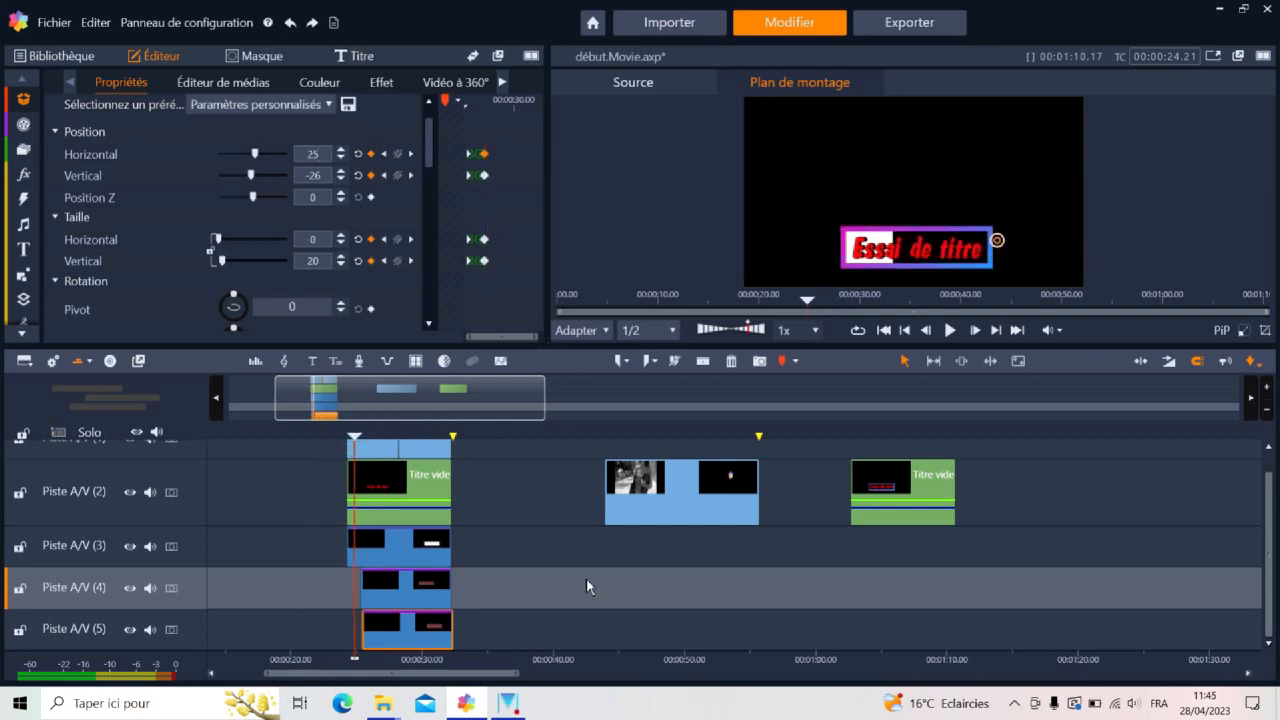
pyautogui.moveTo(345, 437); pyautogui.dragTo(340, 437)
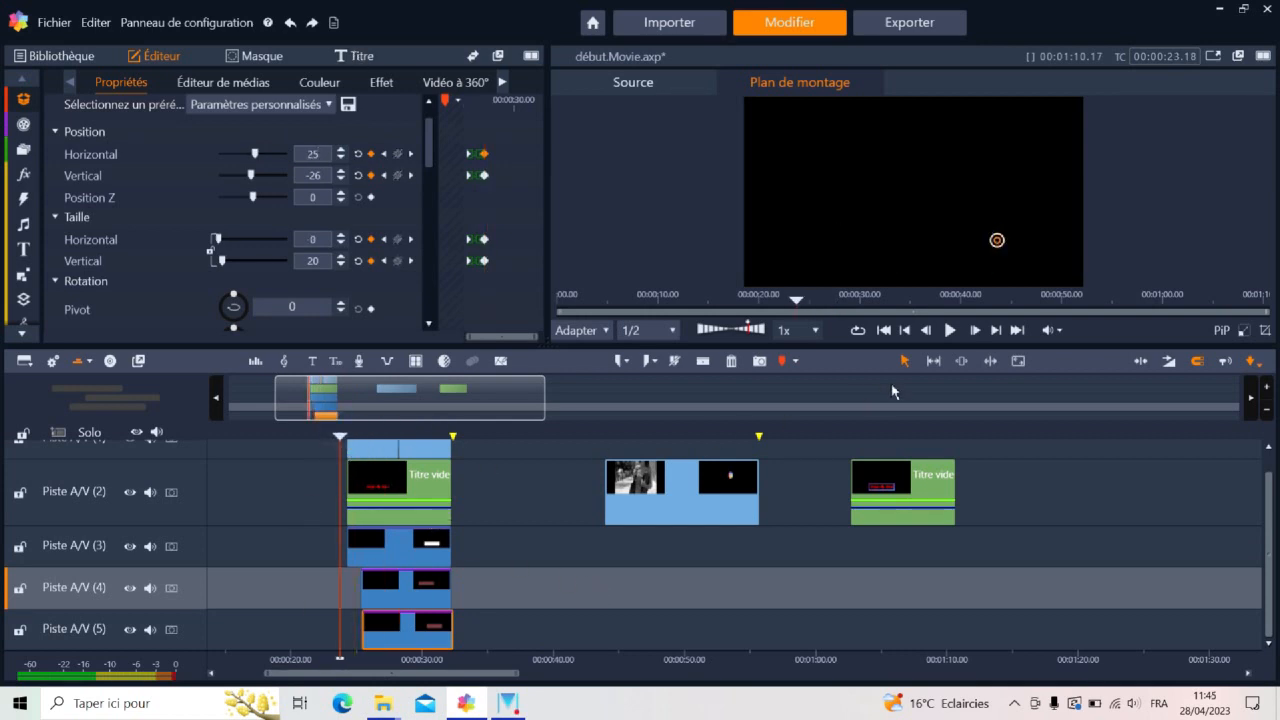
pyautogui.click(950, 332)
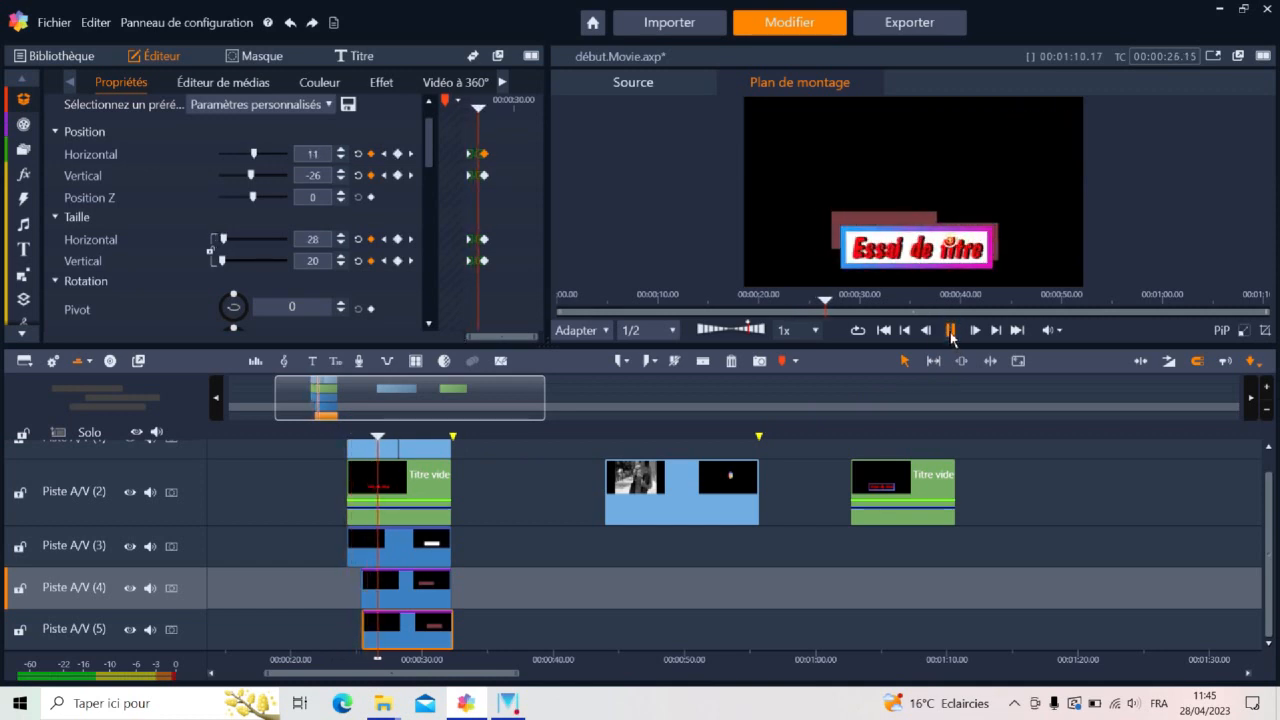
pyautogui.click(950, 331)
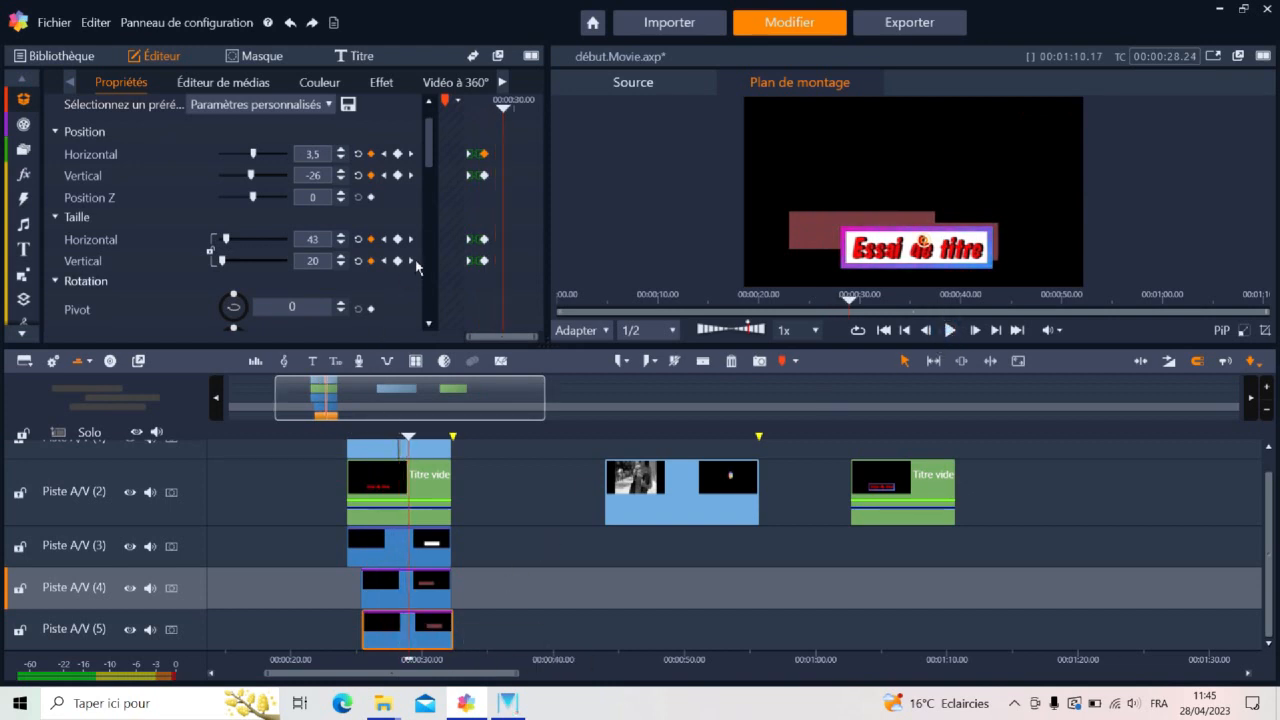
# Raise the copied rectangle's colour wheel brightness (B) to 99 and play back the title to check it
pyautogui.click(325, 86)
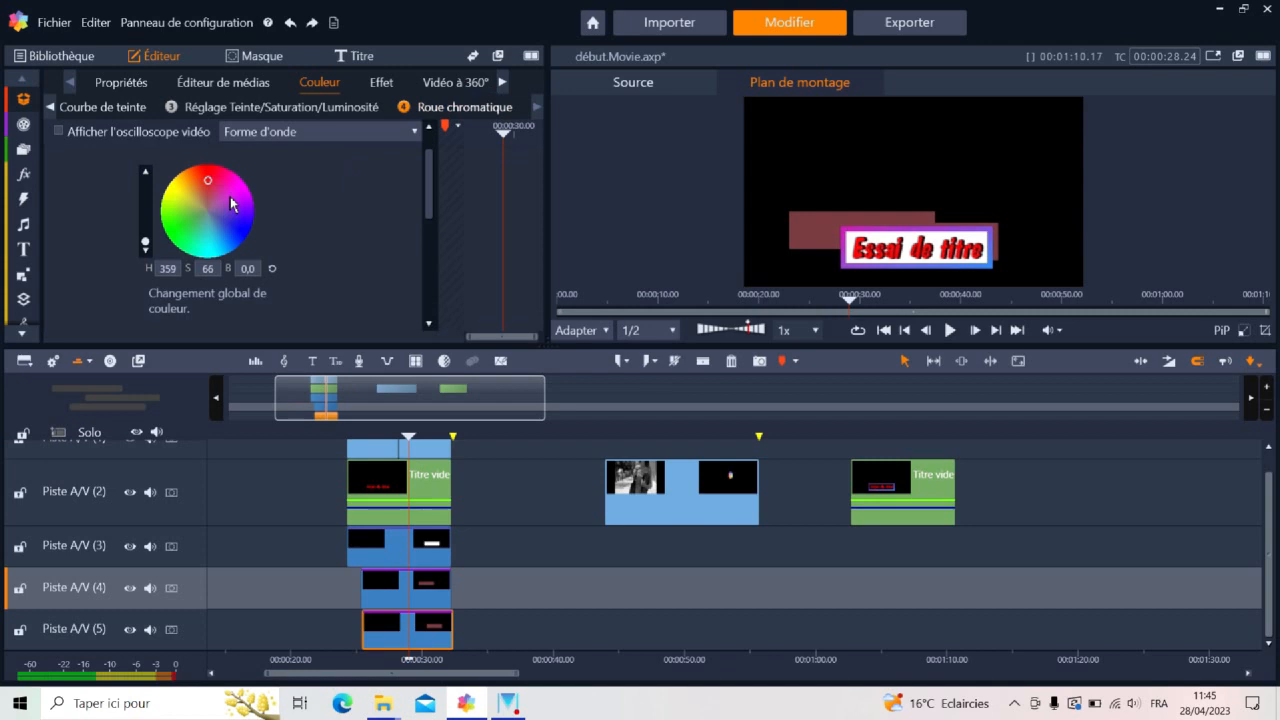
pyautogui.moveTo(146, 244); pyautogui.dragTo(148, 187)
pyautogui.click(343, 437)
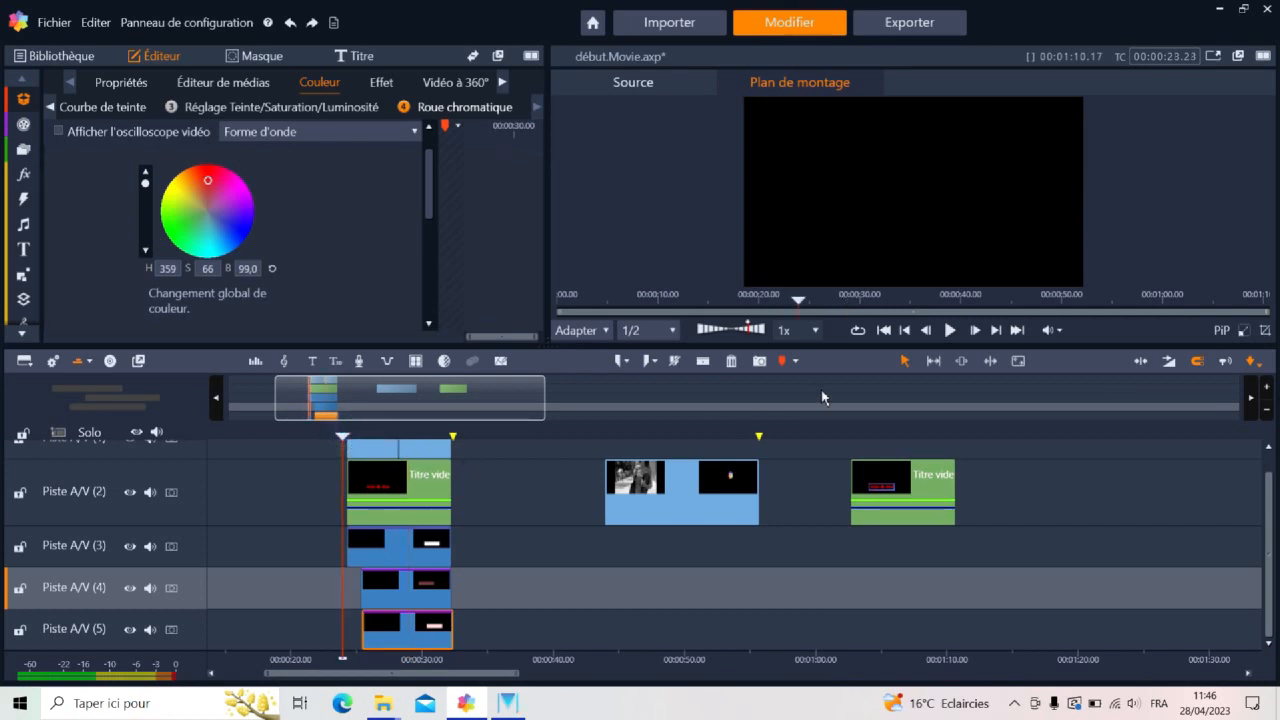
pyautogui.click(950, 331)
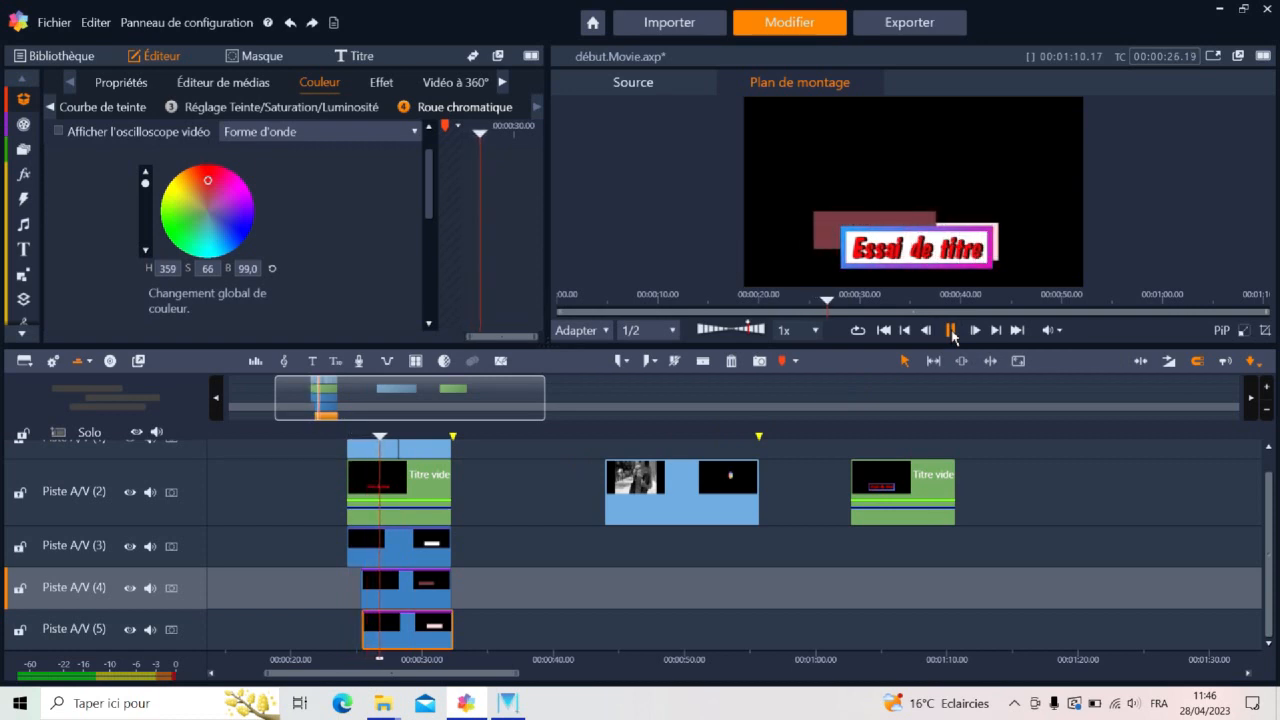
pyautogui.click(951, 331)
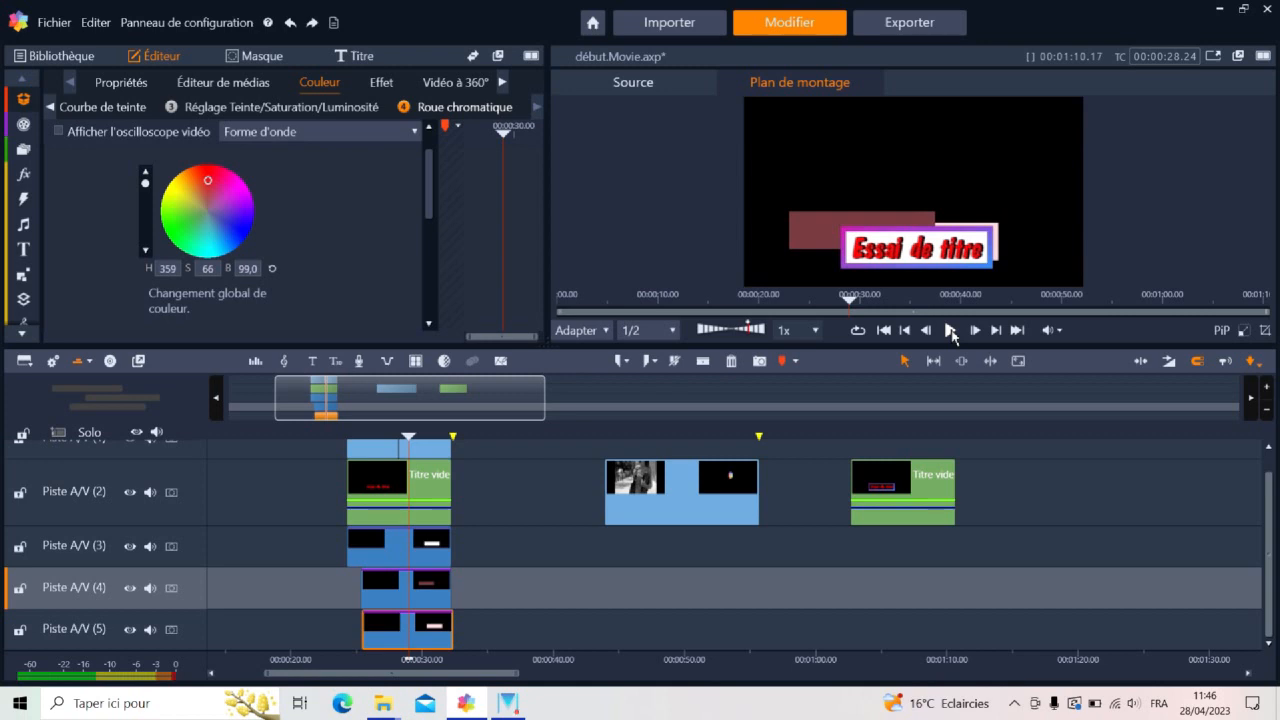
# Swap the two tinted rectangles so the brighter one is on Piste A/V (4) and the darker on Piste A/V (5), and play the title
pyautogui.moveTo(432, 601); pyautogui.dragTo(505, 598)
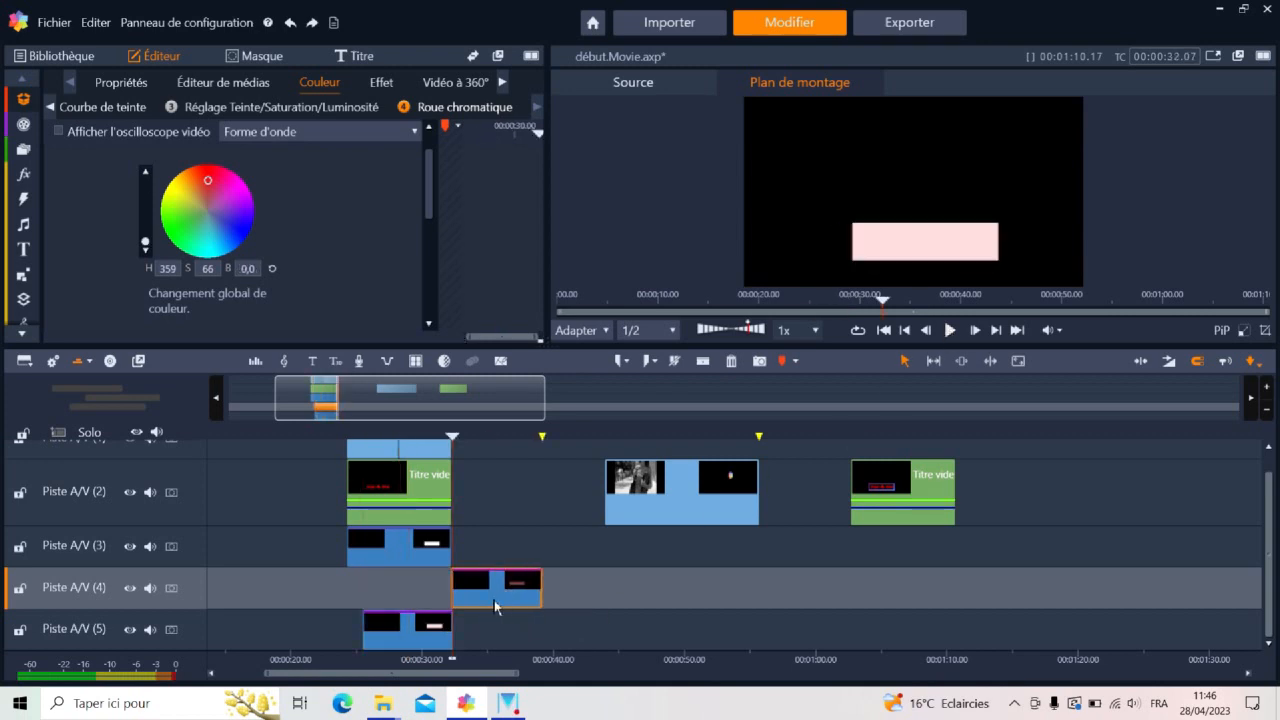
pyautogui.moveTo(419, 637); pyautogui.dragTo(418, 585)
pyautogui.moveTo(510, 605); pyautogui.dragTo(414, 614)
pyautogui.click(341, 438)
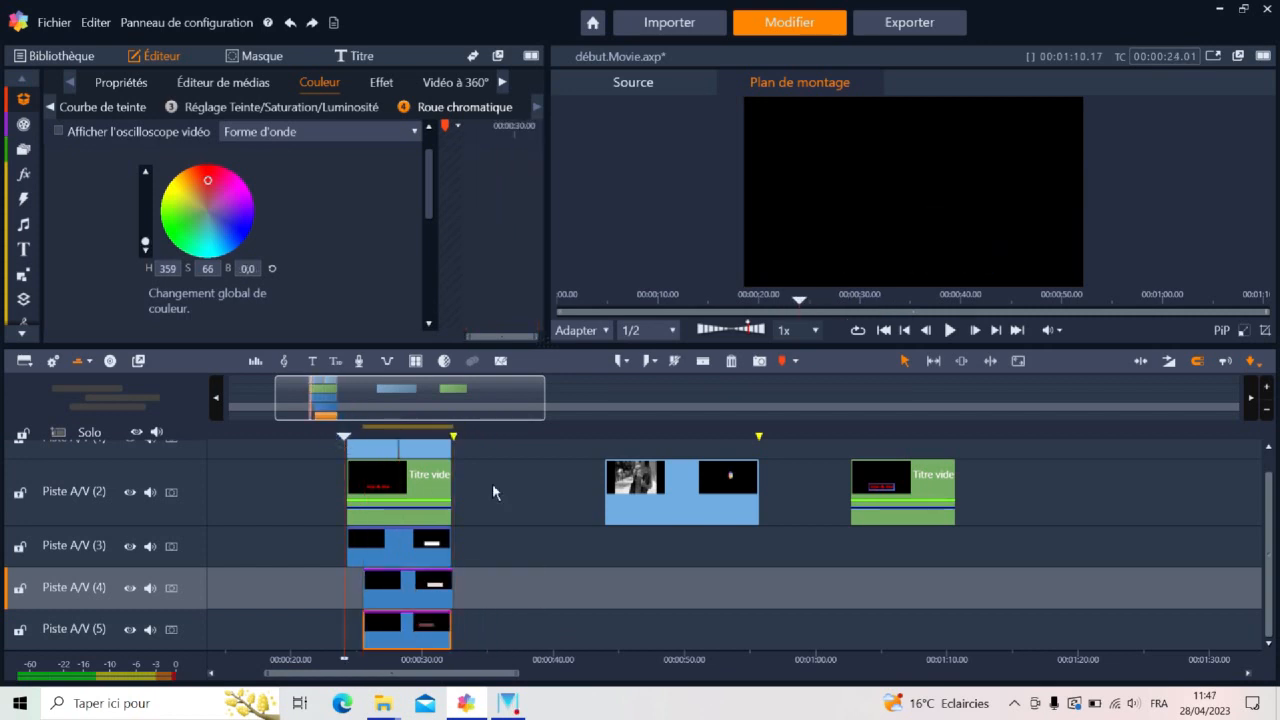
pyautogui.click(951, 337)
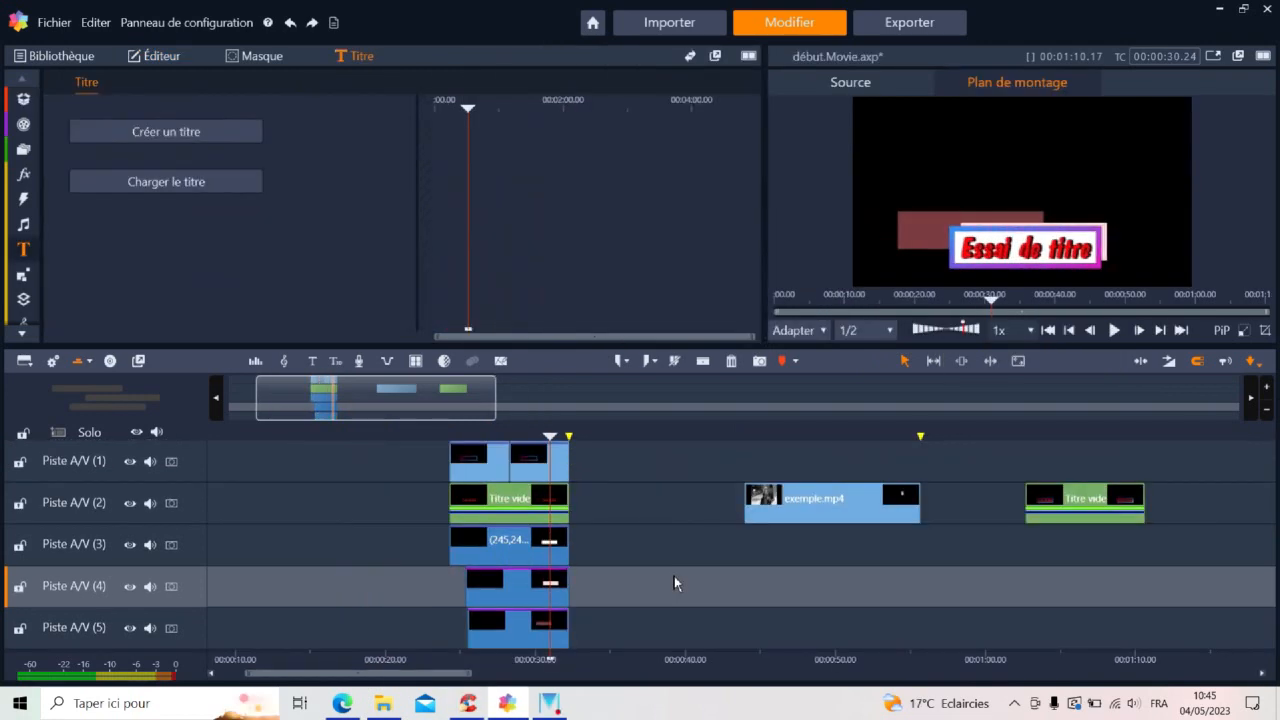
# Mark the title group for export, with the out point at 00:00:32.07 and the in point at 00:00:24.07
pyautogui.click(1160, 330)
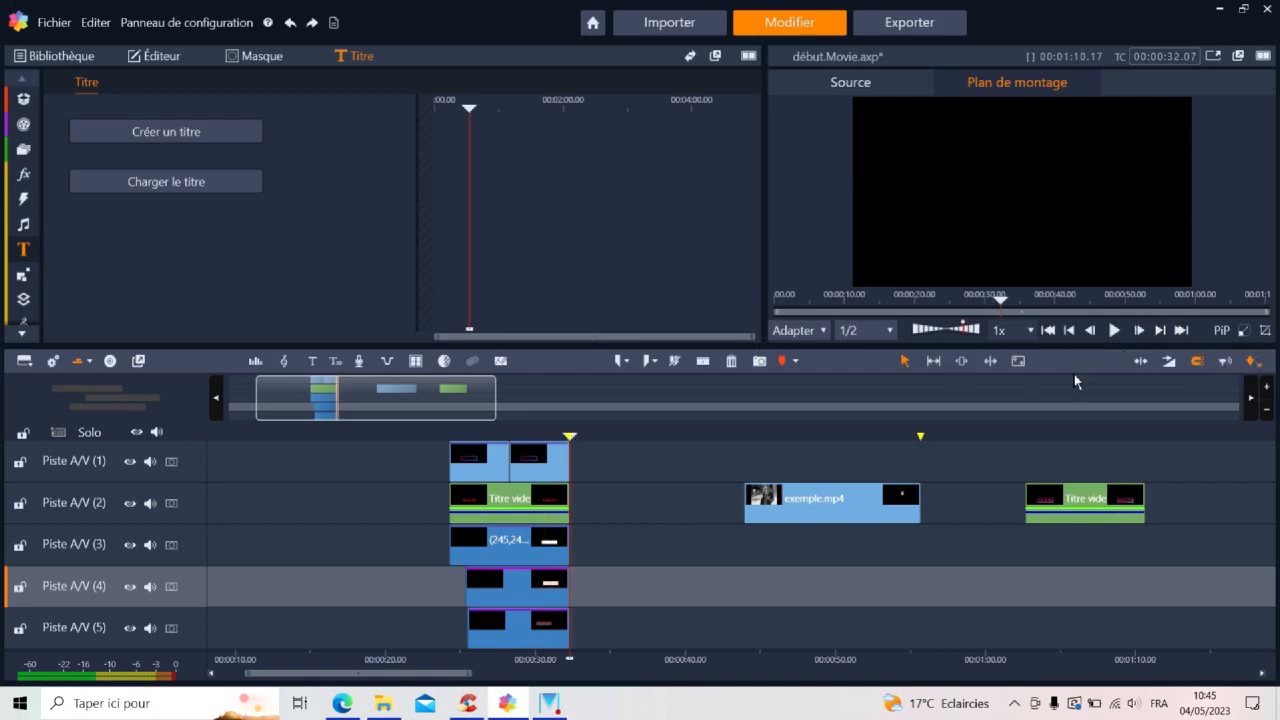
pyautogui.click(648, 364)
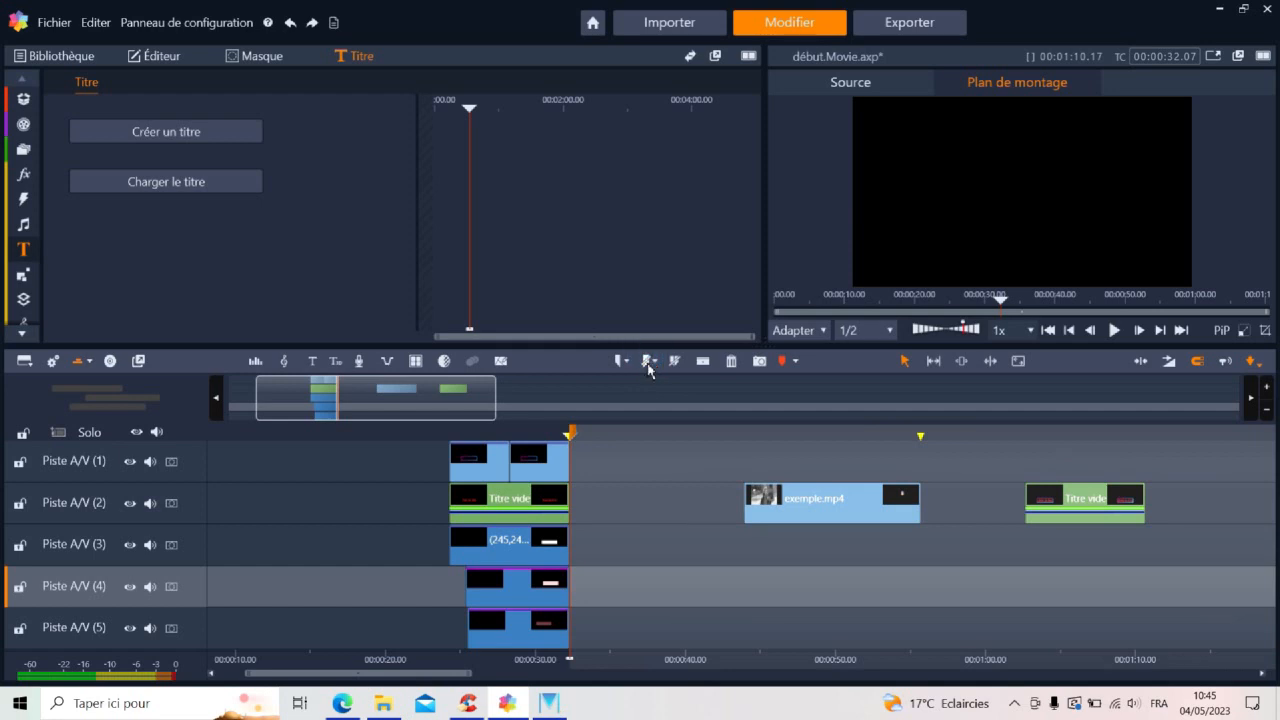
pyautogui.click(1073, 335)
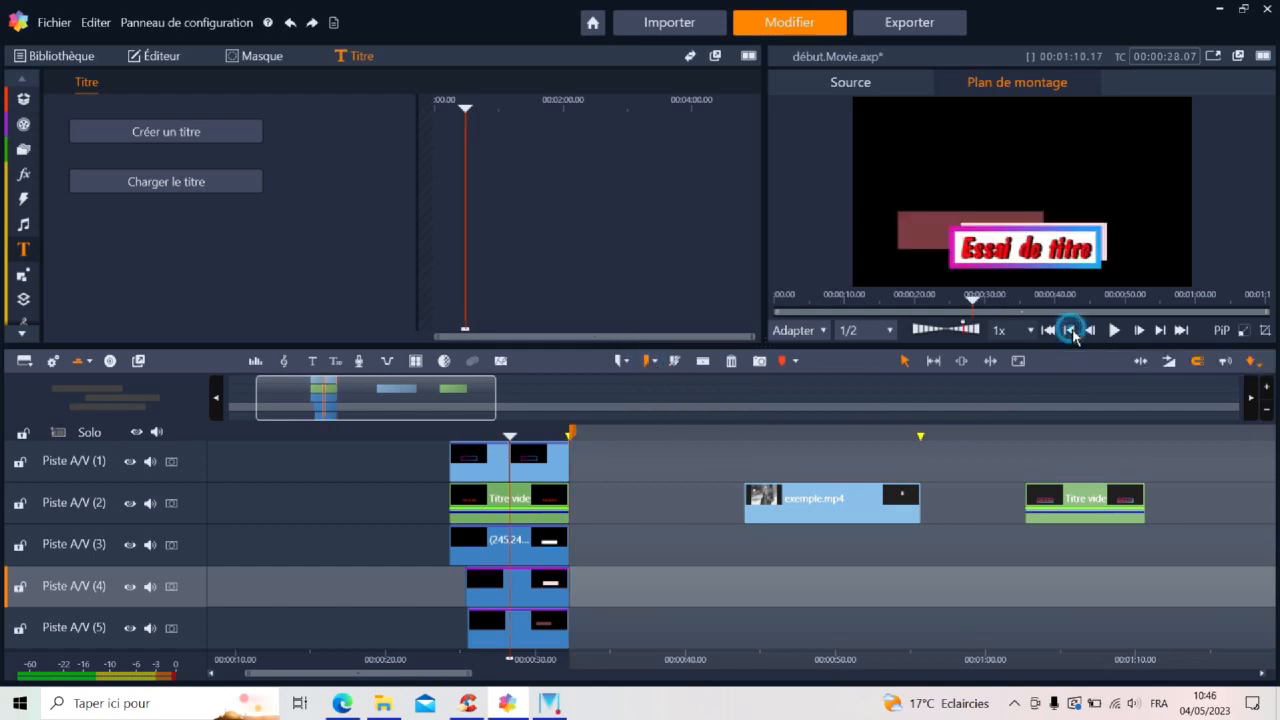
pyautogui.click(1073, 335)
pyautogui.click(1073, 335)
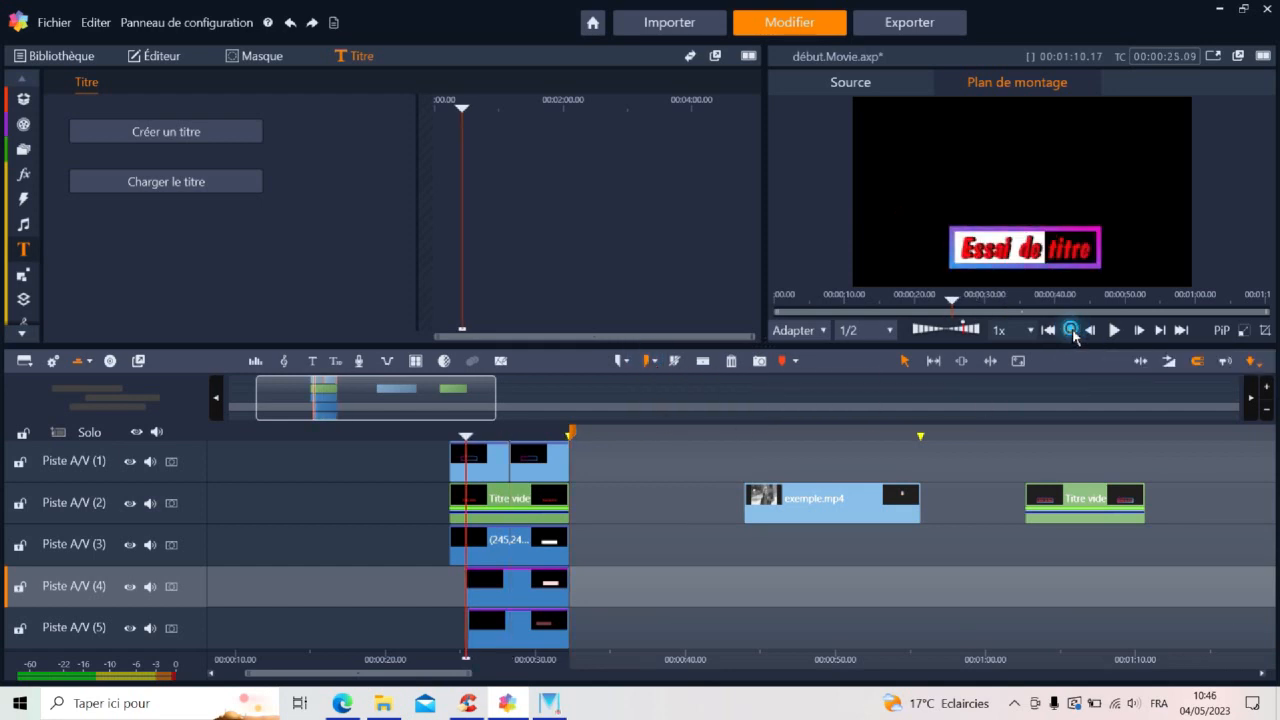
pyautogui.click(621, 364)
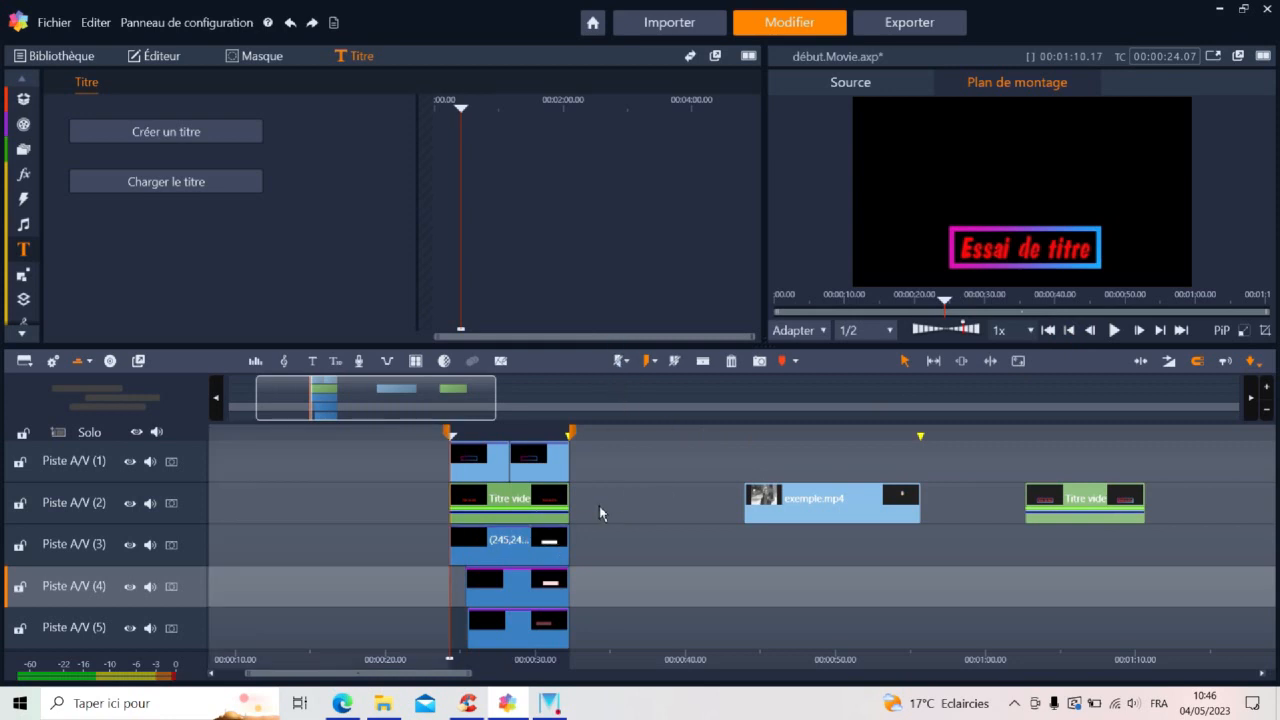
# Export the marked section as essaititre, accepting the gaps in the project, and open the exported file in the media player
pyautogui.click(918, 24)
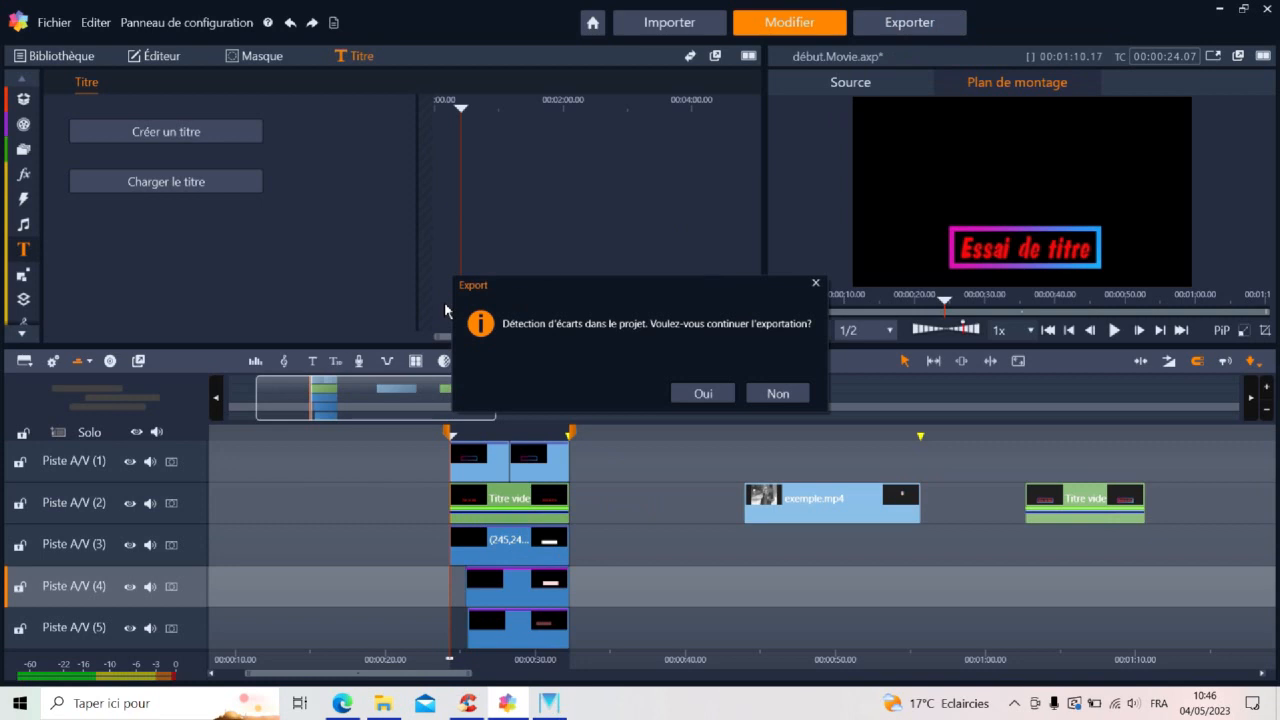
pyautogui.click(701, 394)
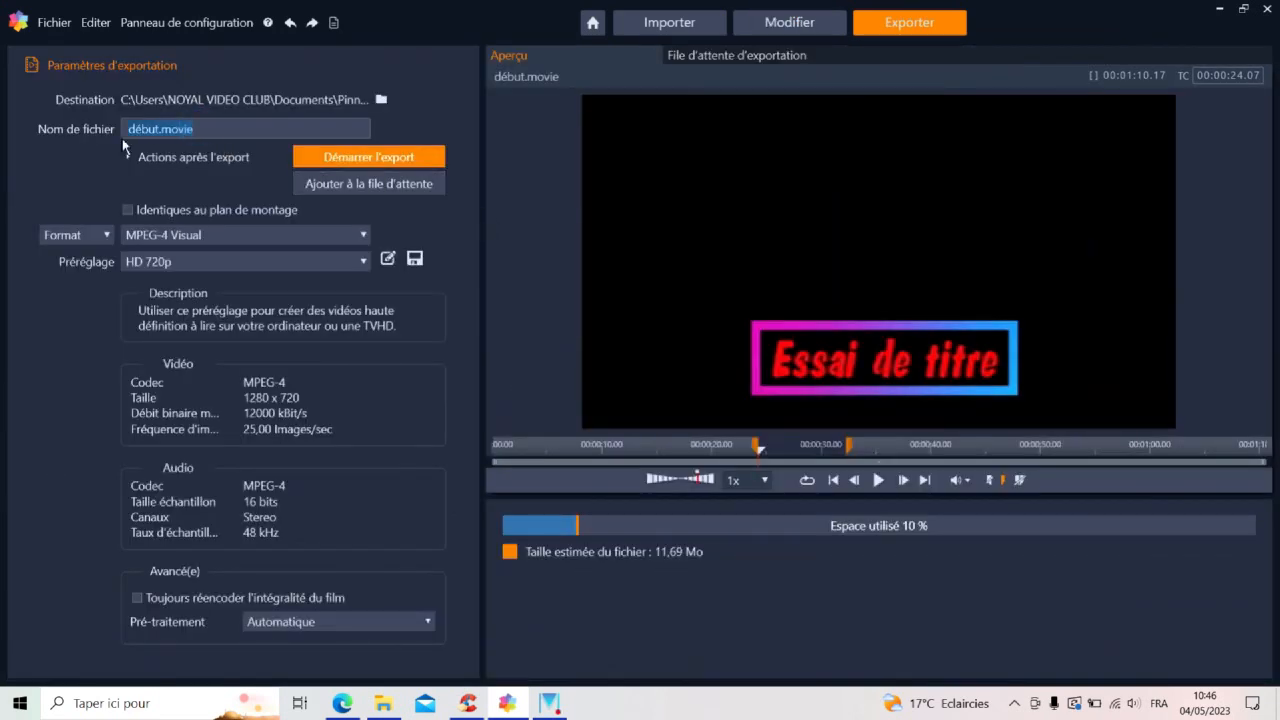
pyautogui.write('essaititre')
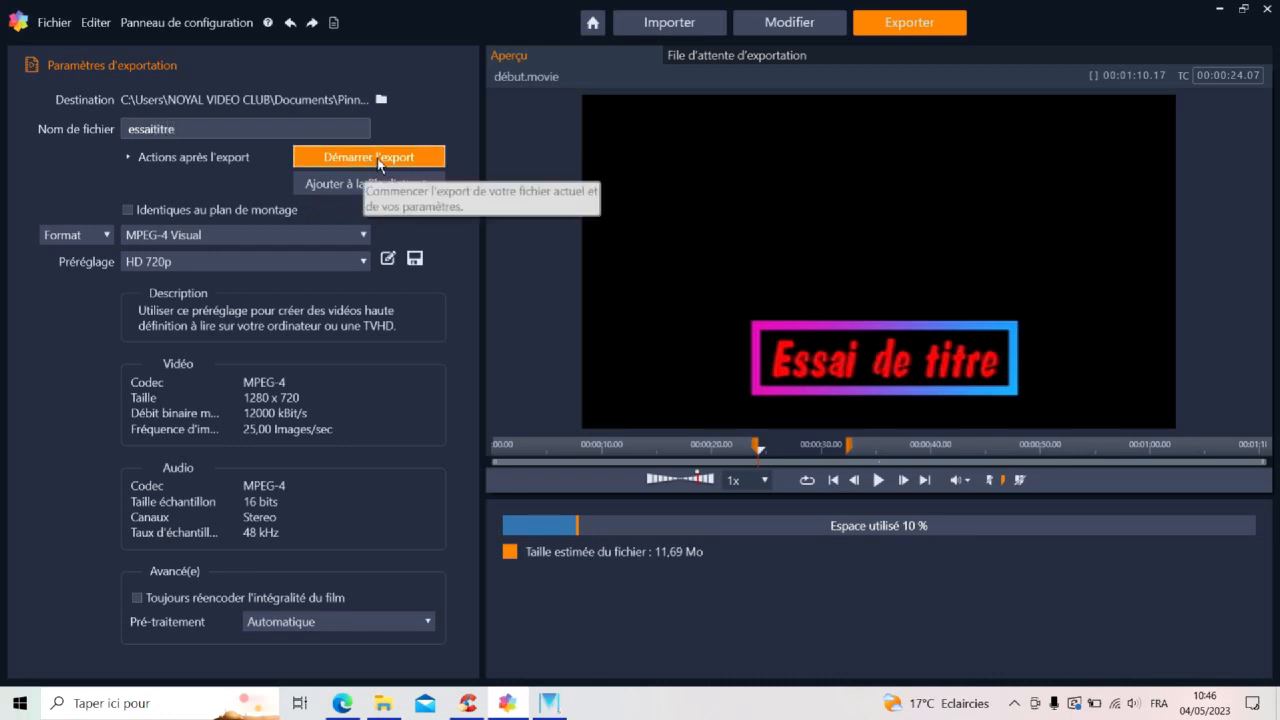
pyautogui.click(379, 162)
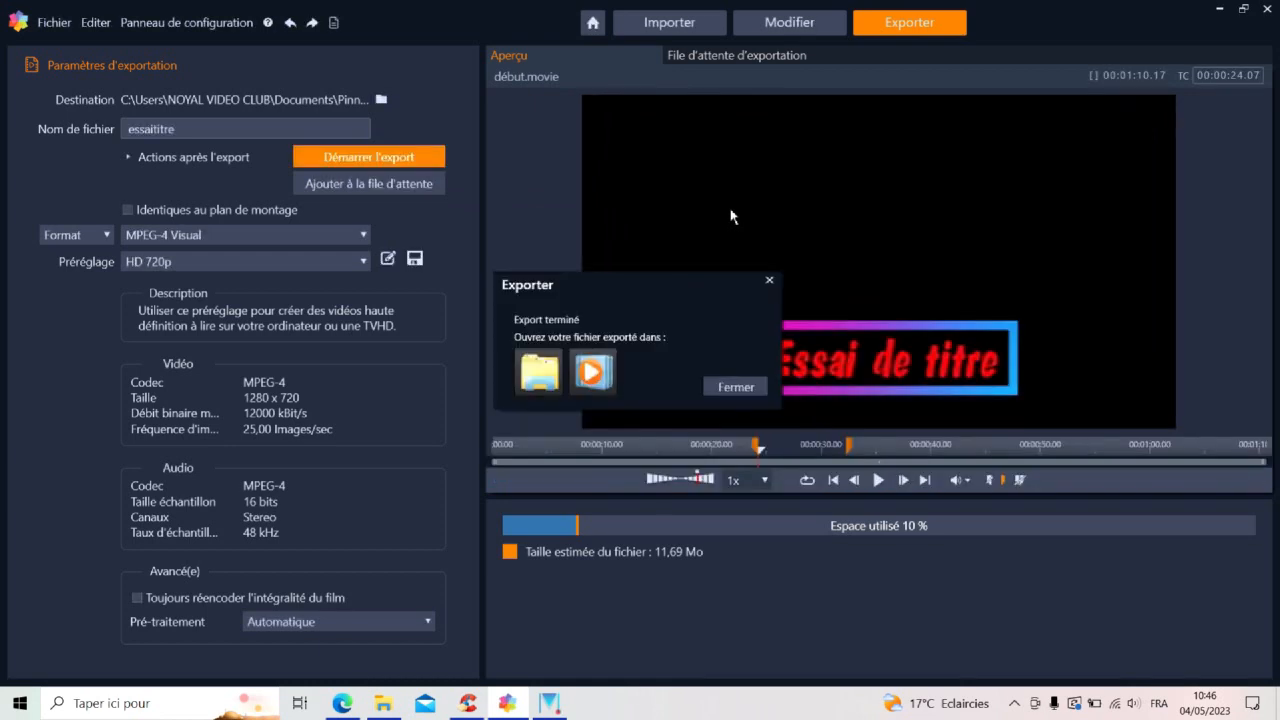
pyautogui.click(606, 378)
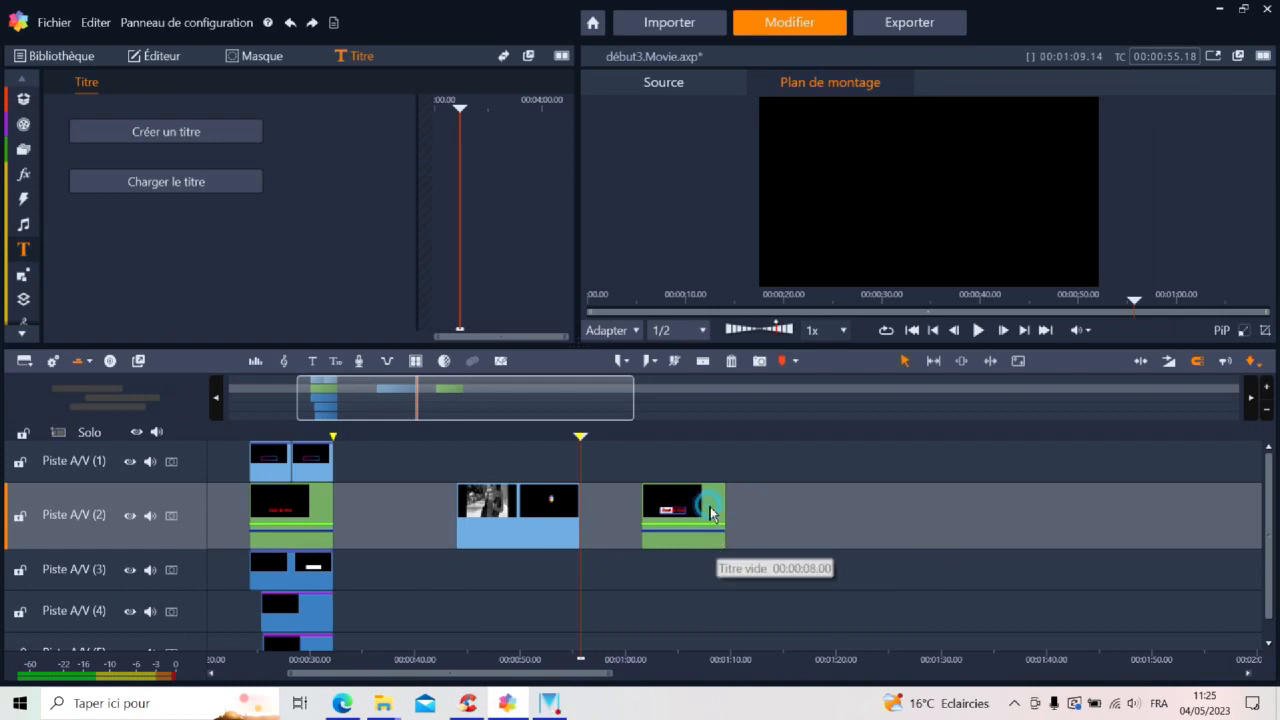
# Check the 8-second title clip's motion on Piste A/V (2) around the BLEU layer's last position keyframe and play it from the start
pyautogui.click(711, 513)
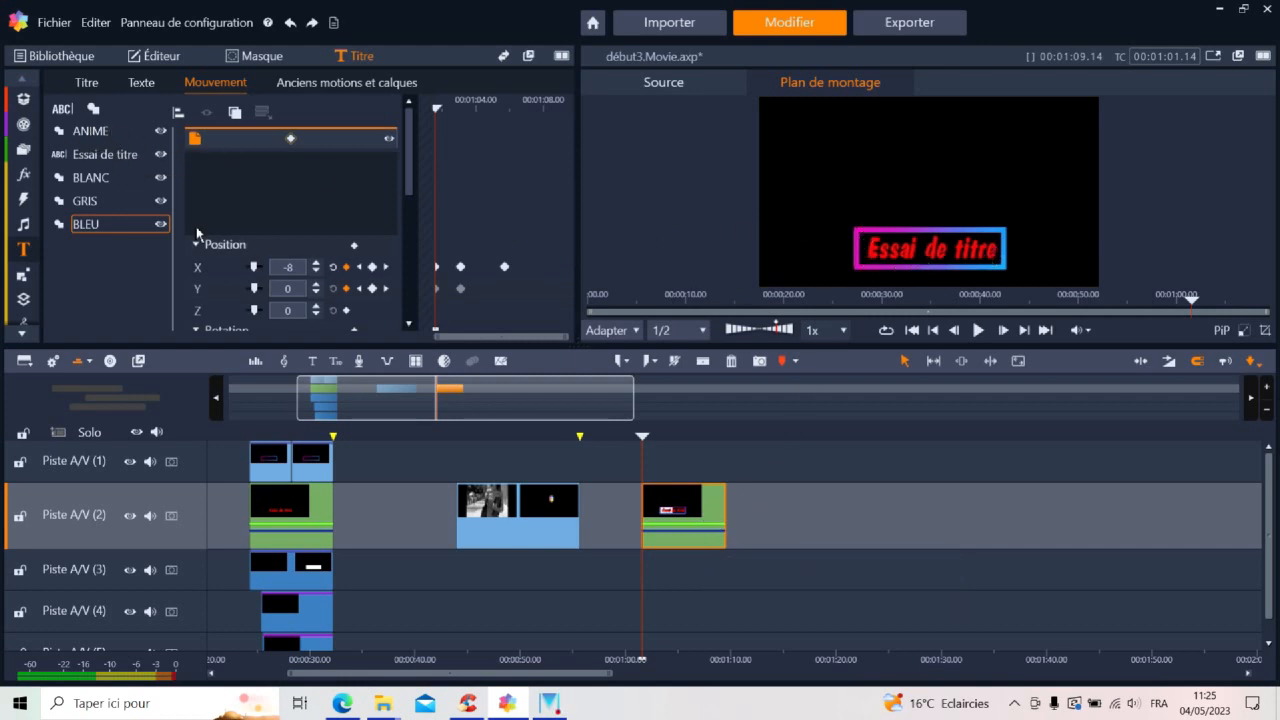
pyautogui.click(688, 437)
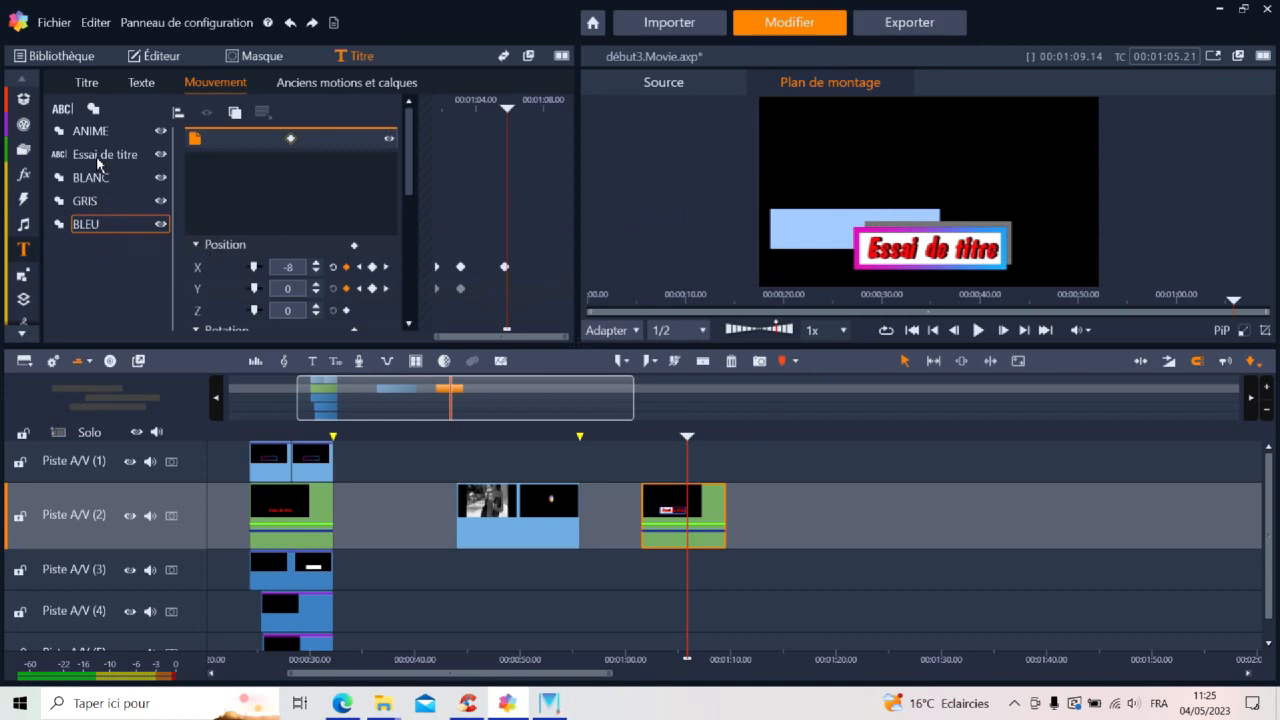
pyautogui.click(505, 267)
pyautogui.click(505, 267)
pyautogui.click(638, 438)
pyautogui.click(979, 331)
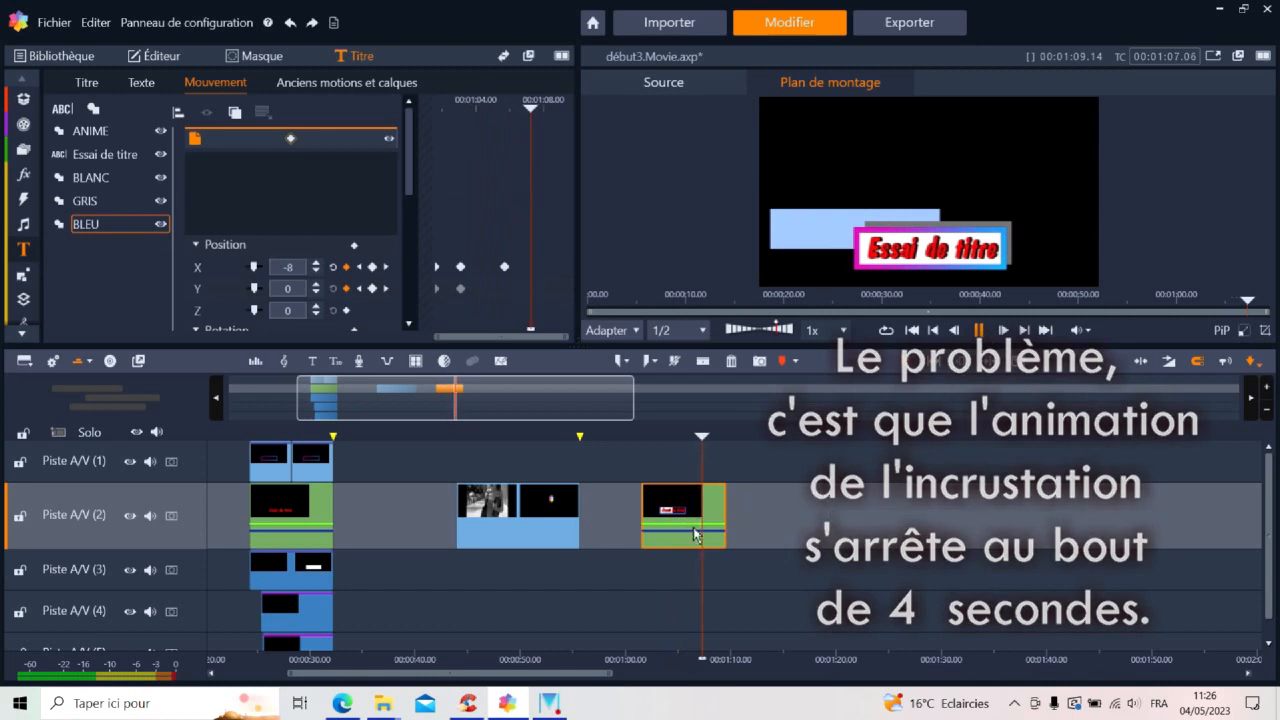
# Mark the 8-second title clip for export, with the out point at 00:01:09.14 and the in point at 00:01:01.14
pyautogui.click(690, 460)
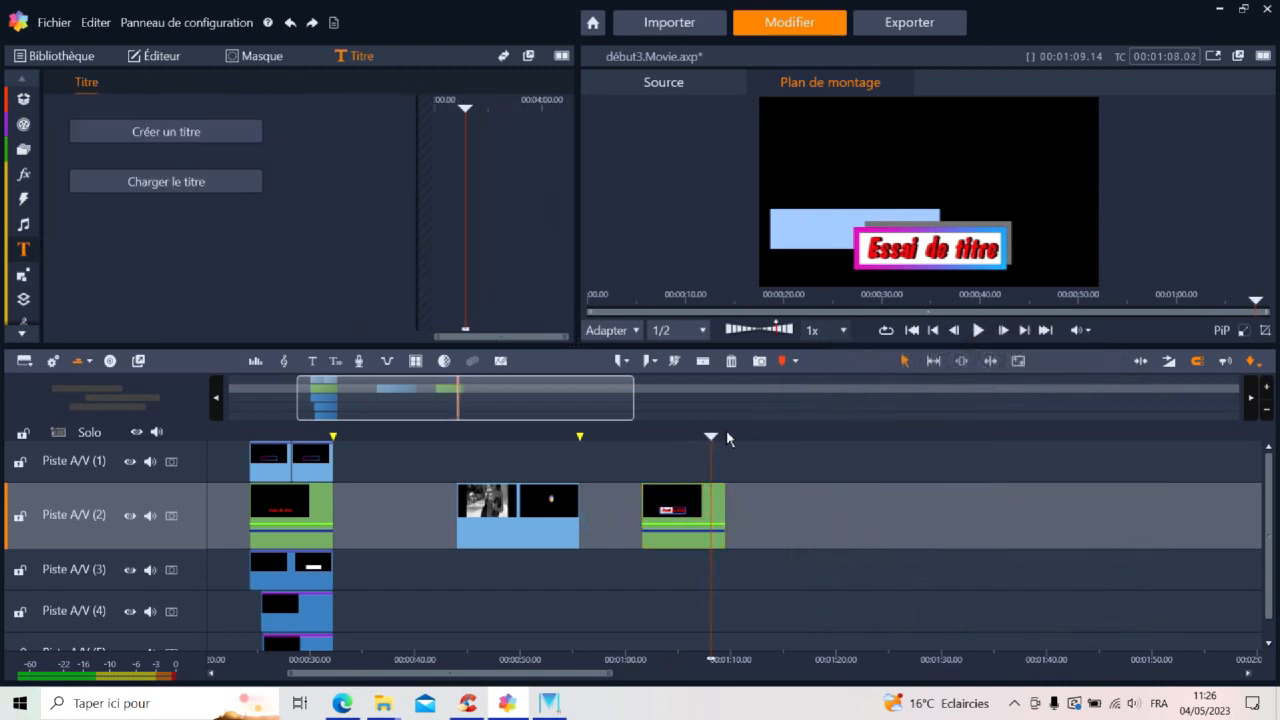
pyautogui.click(1024, 330)
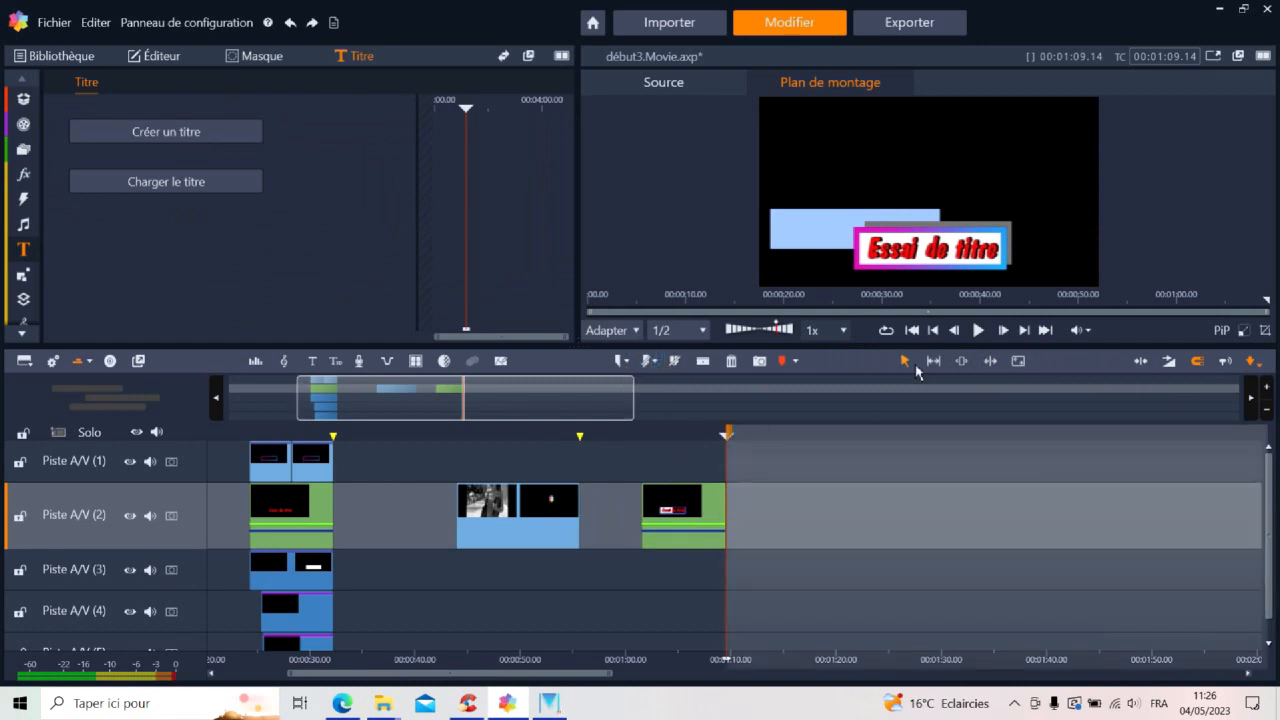
pyautogui.click(933, 330)
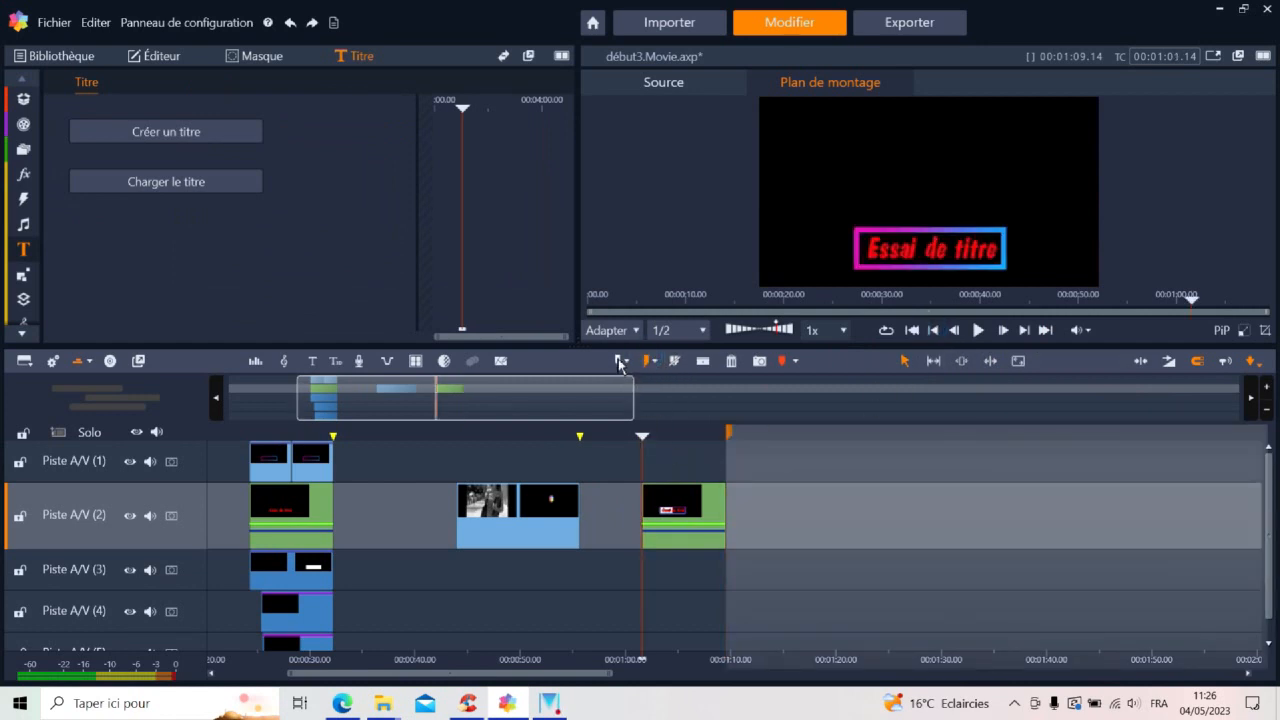
# Save the 8-second title on Piste A/V (2) as a Studio title named ESSAITITRE in the Mes titres folder
pyautogui.click(686, 508)
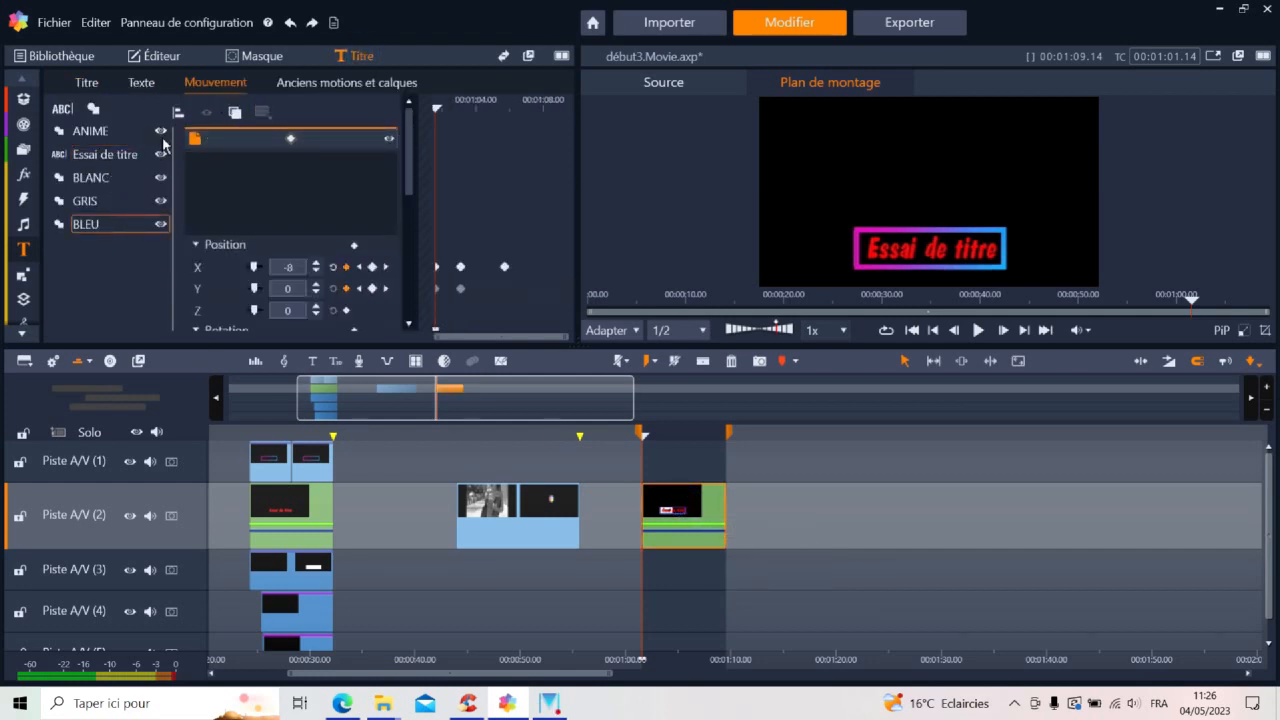
pyautogui.click(86, 82)
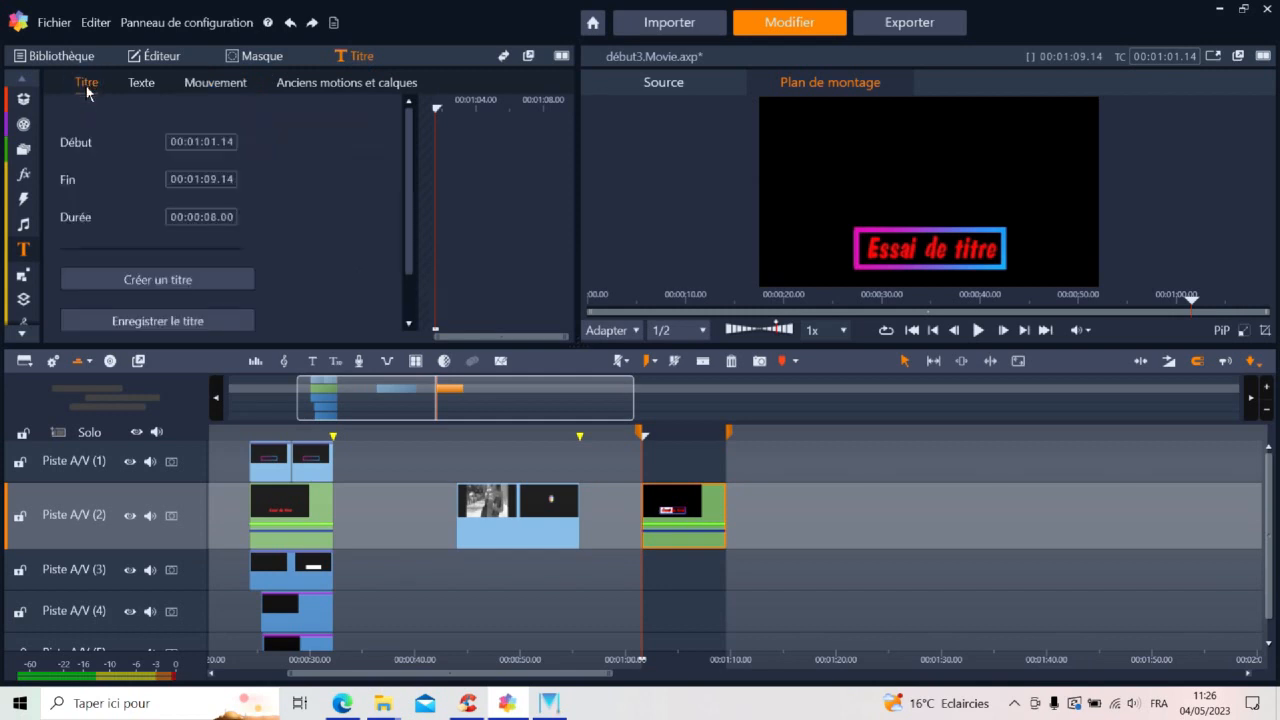
pyautogui.scroll(-1, 236, 286)
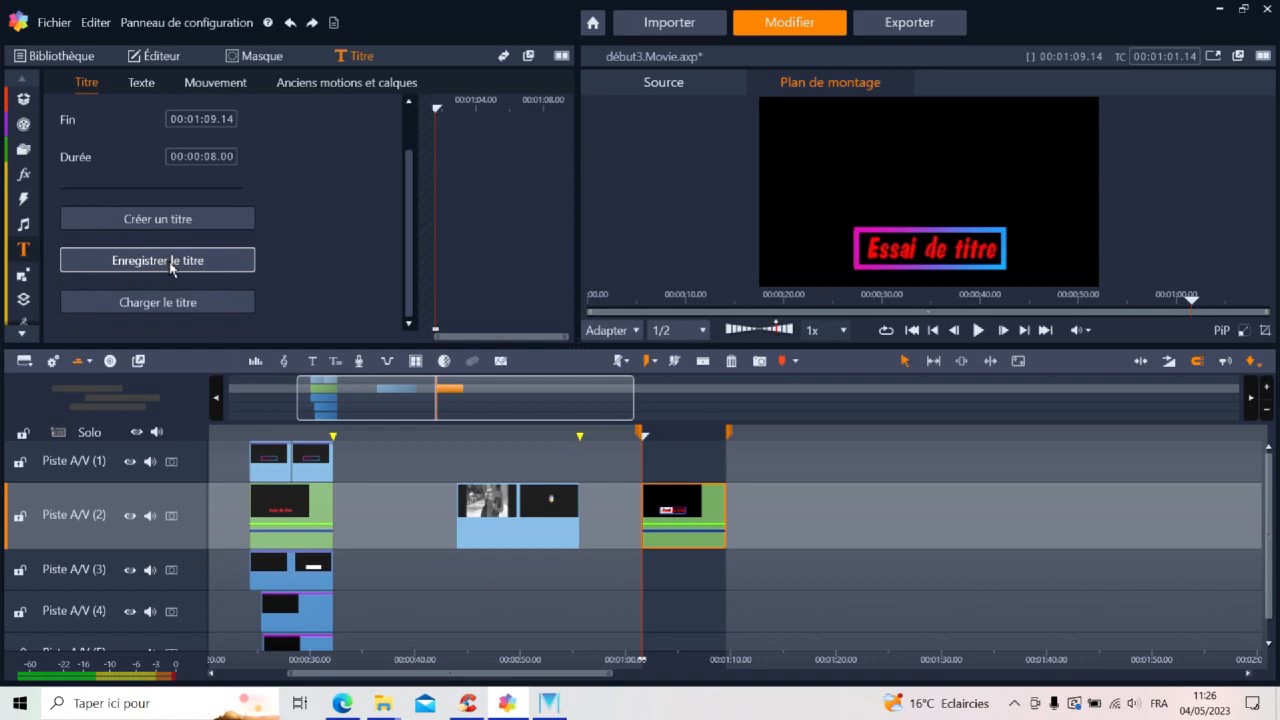
pyautogui.click(171, 265)
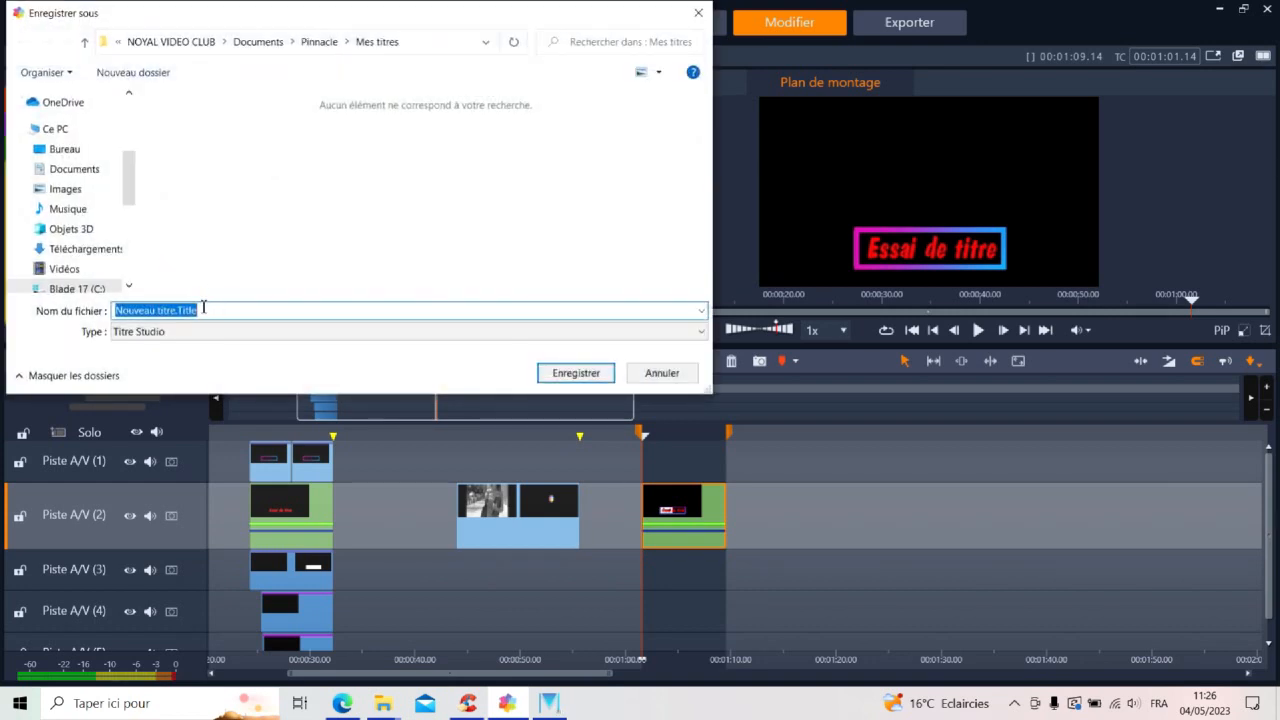
pyautogui.write('ESSAITITRE')
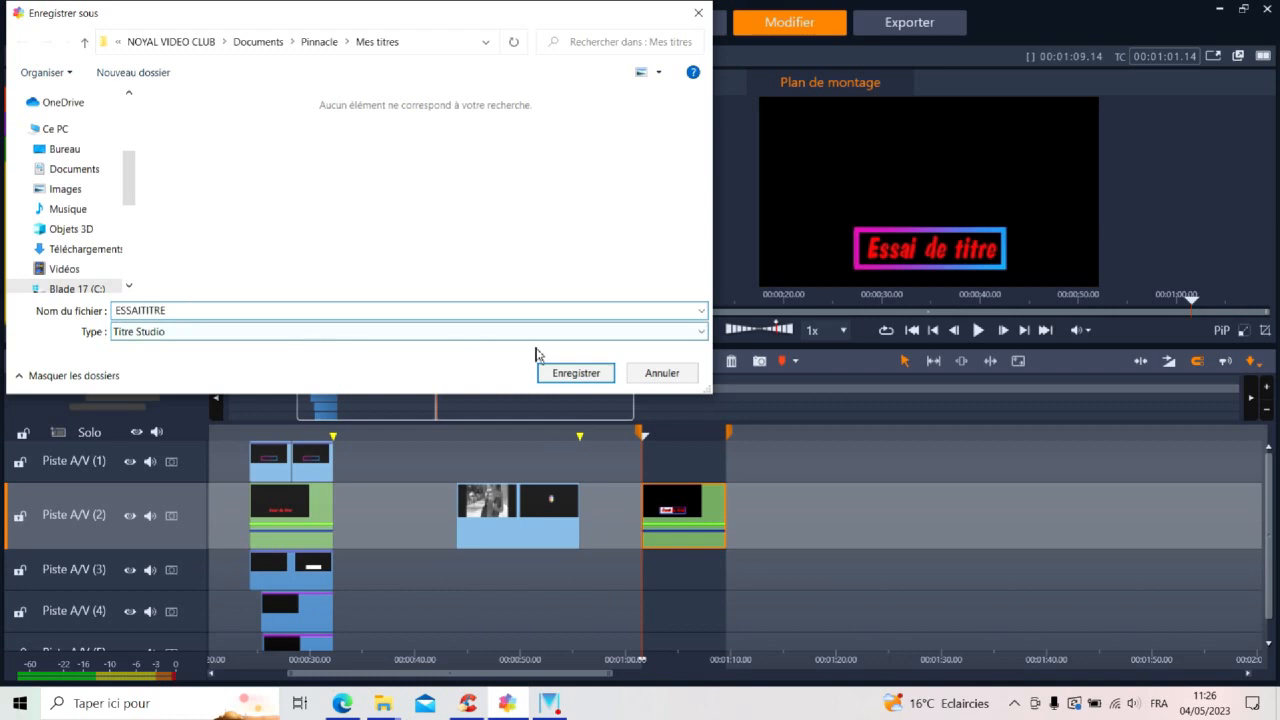
pyautogui.click(576, 373)
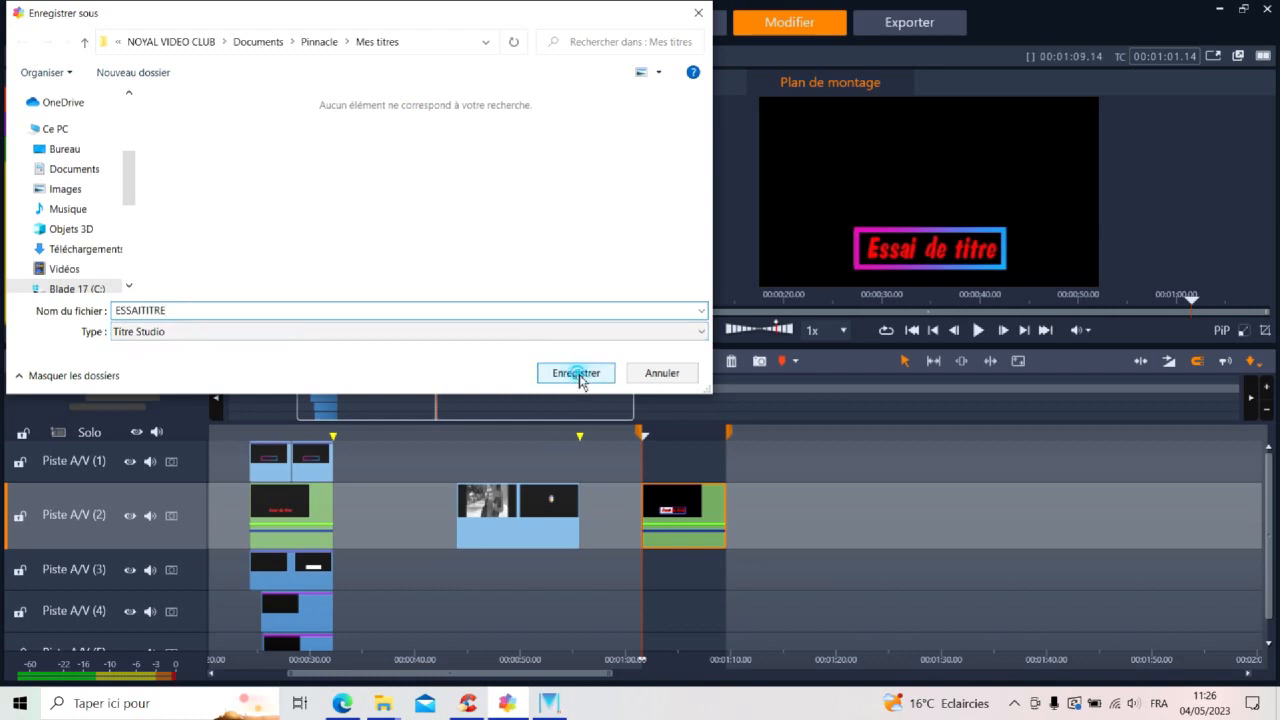
pyautogui.click(637, 373)
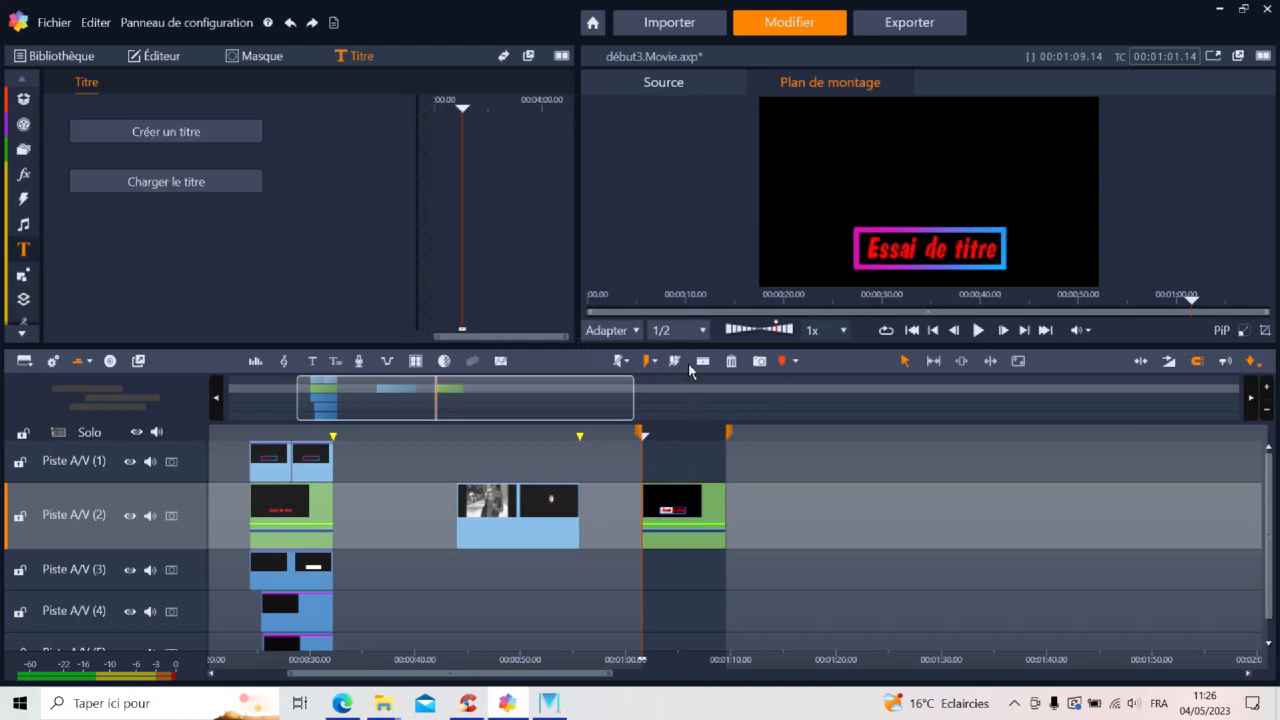
# Load the saved ESSAITITRE.Title at 00:01:12.08 on Piste A/V (2) and play it
pyautogui.click(756, 432)
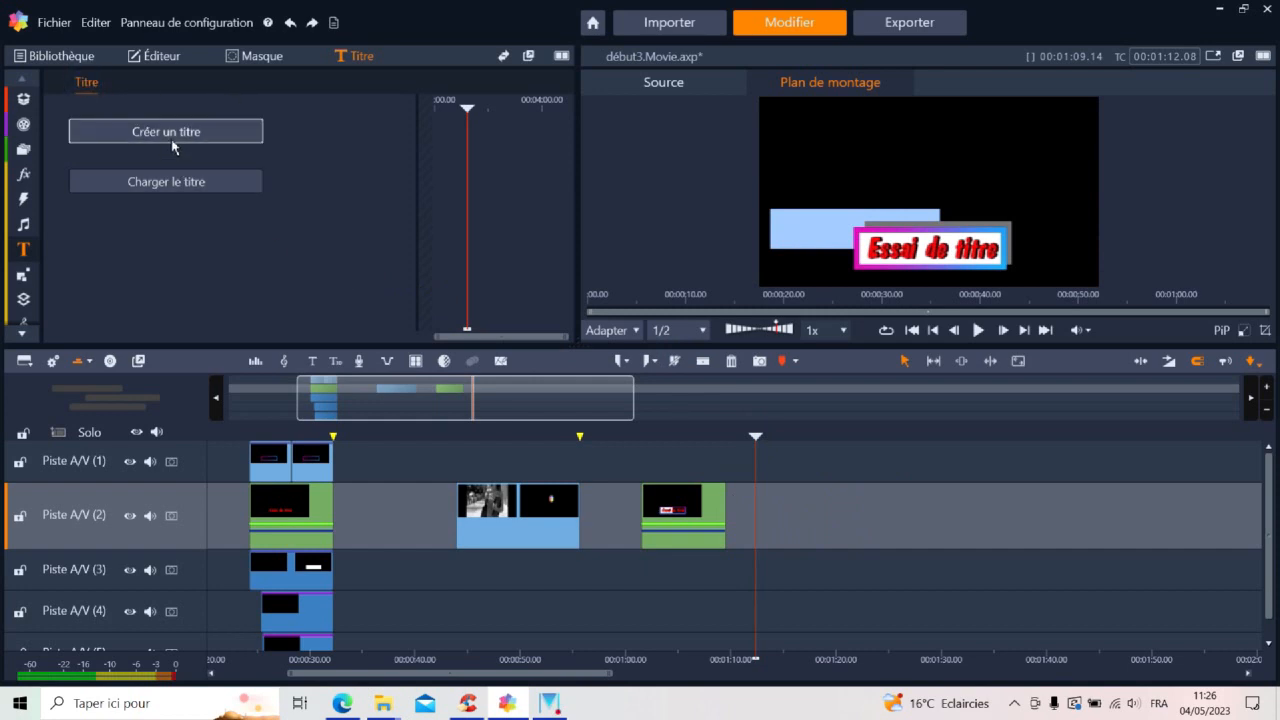
pyautogui.click(166, 181)
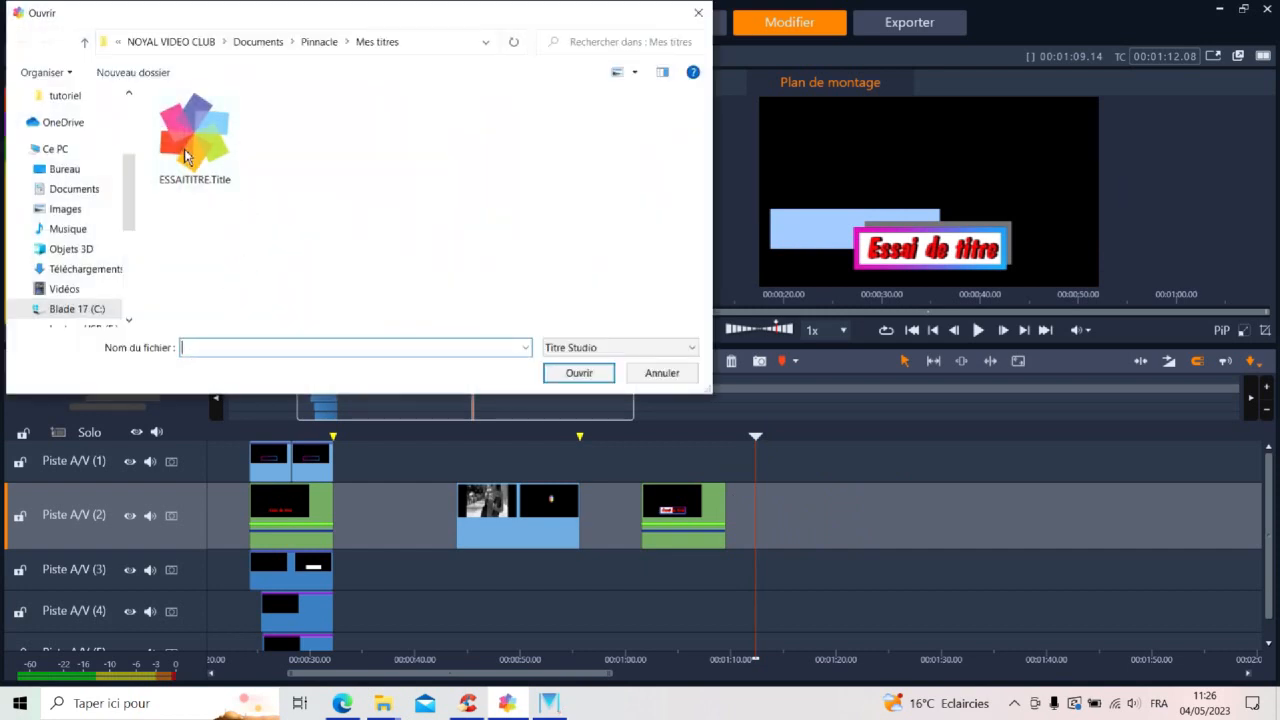
pyautogui.click(188, 152)
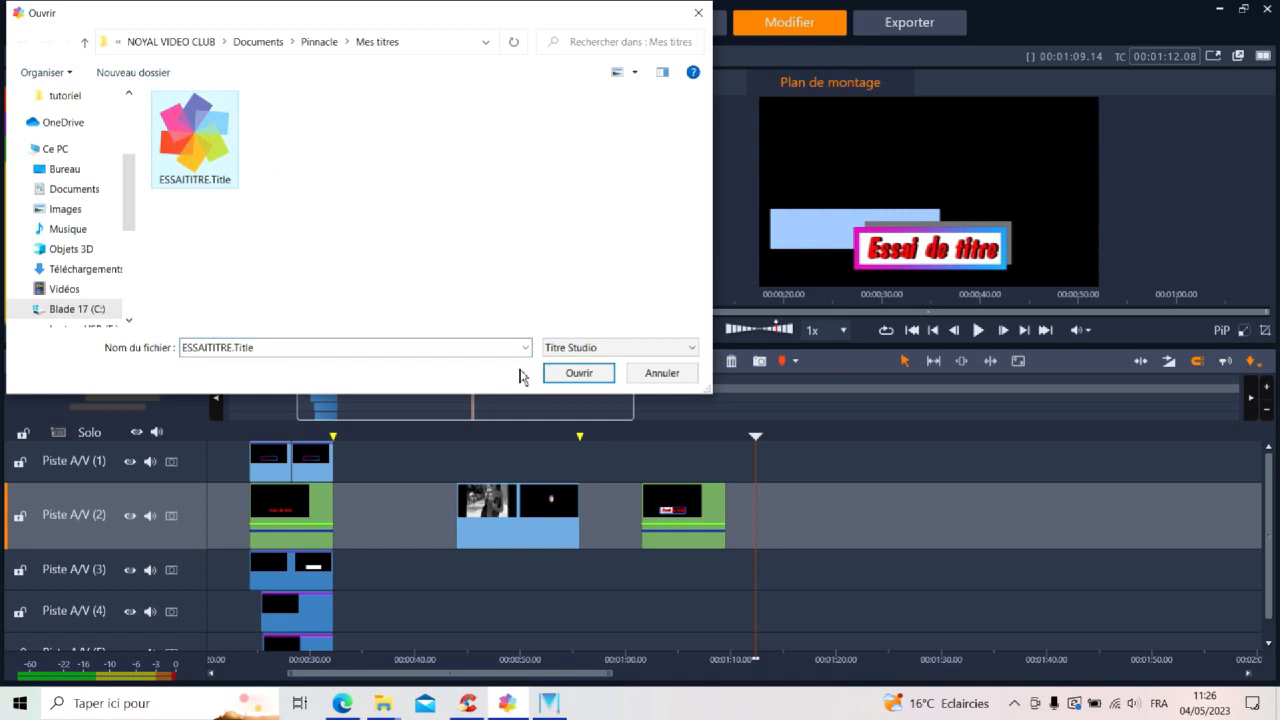
pyautogui.click(579, 372)
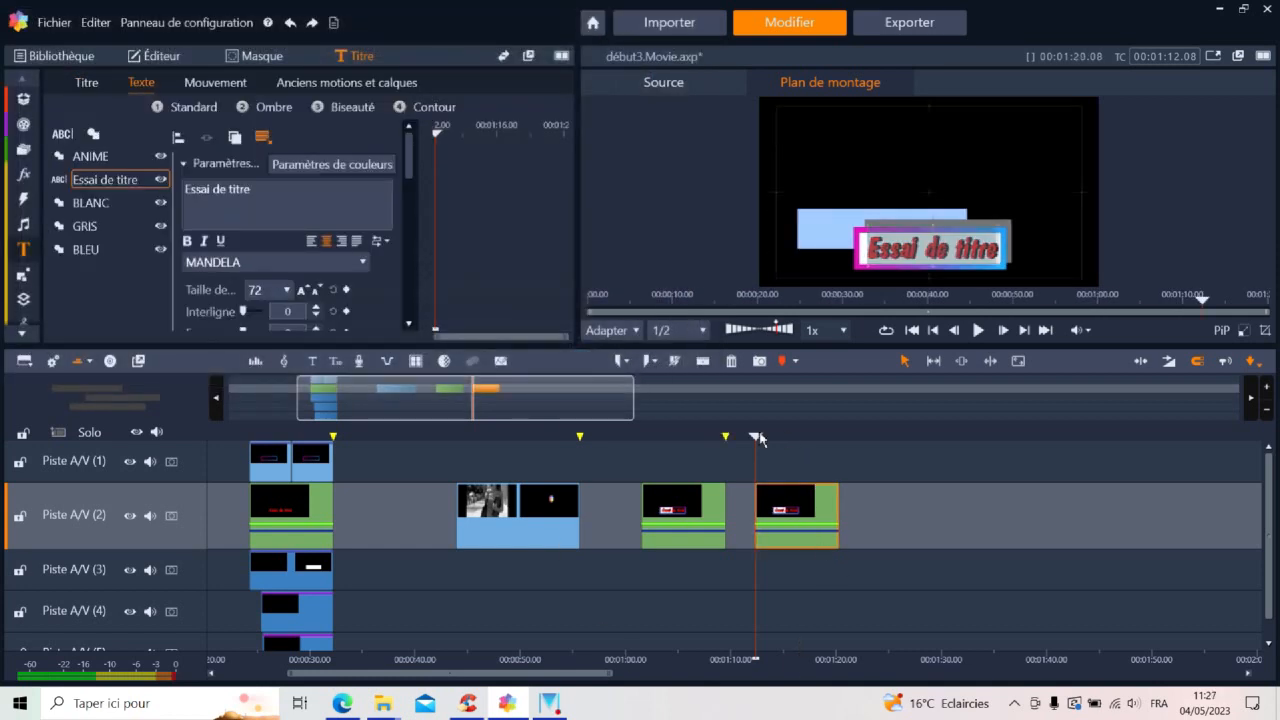
pyautogui.click(979, 331)
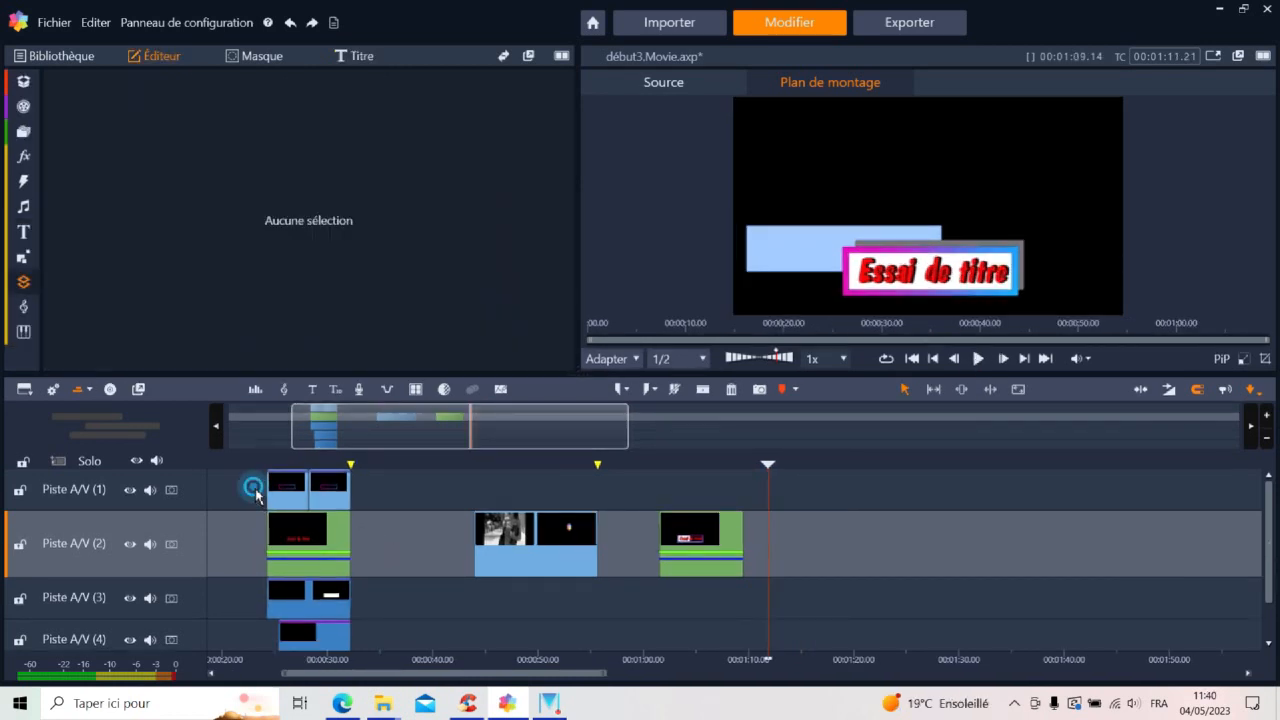
# Copy the first title group's clips on Piste A/V (1) to (3) and paste them at 00:01:11.21
pyautogui.moveTo(254, 488); pyautogui.dragTo(373, 606)
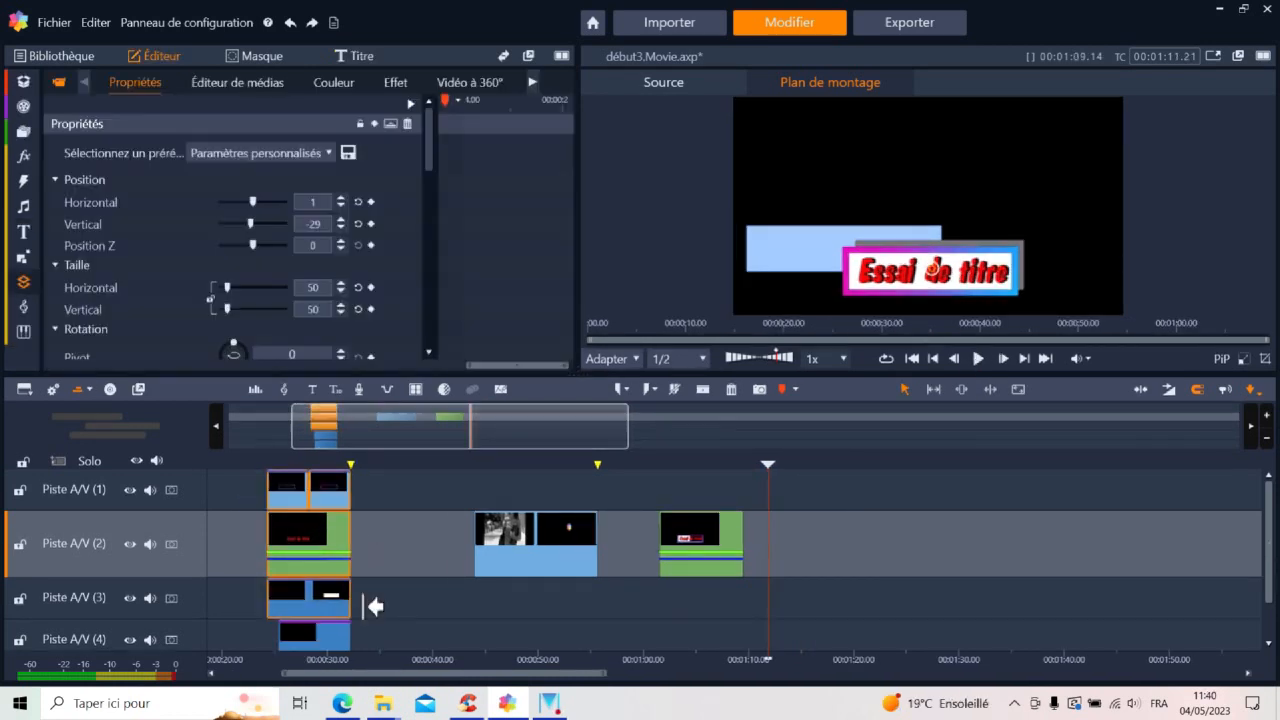
pyautogui.rightClick(340, 548)
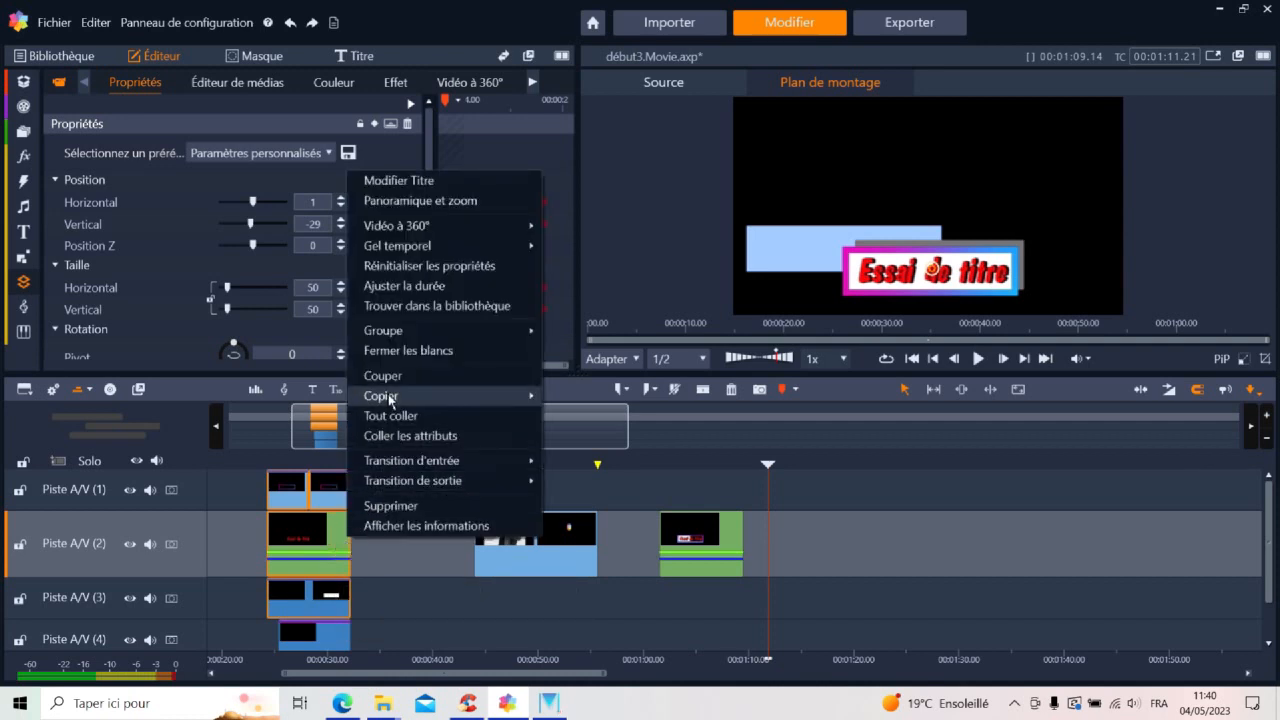
pyautogui.moveTo(389, 396)
pyautogui.click(578, 394)
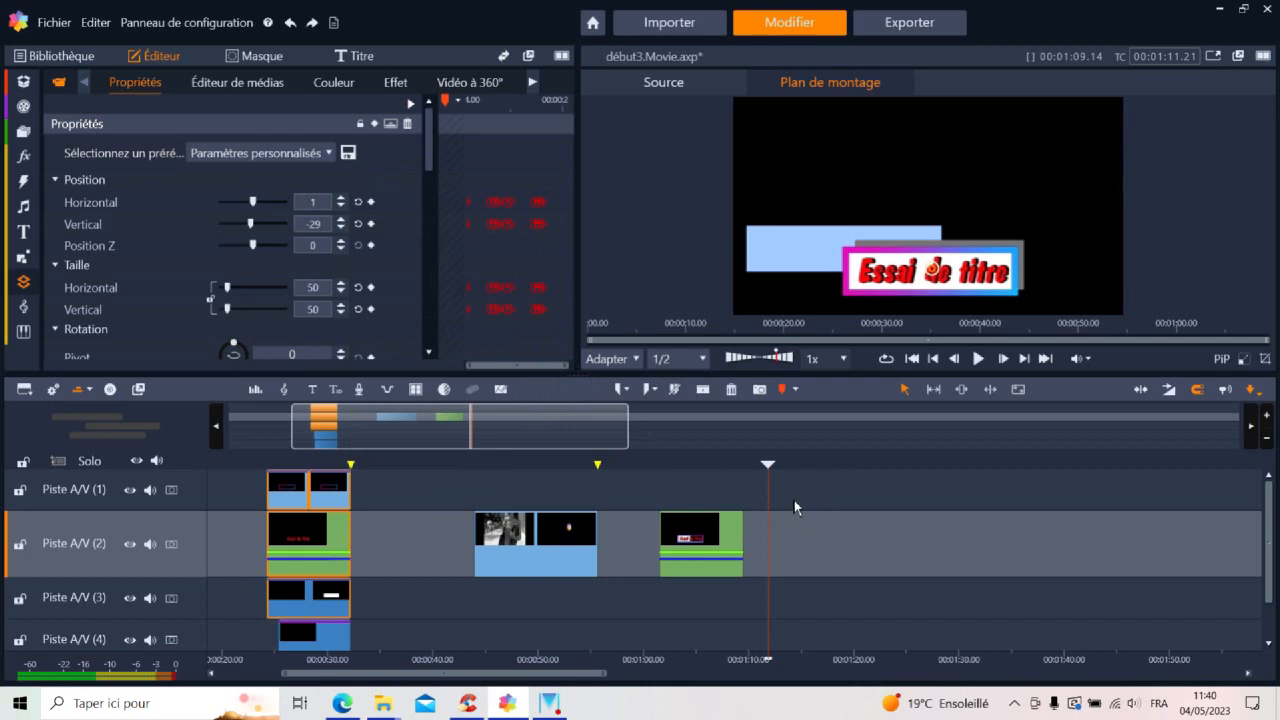
pyautogui.rightClick(794, 507)
pyautogui.click(826, 509)
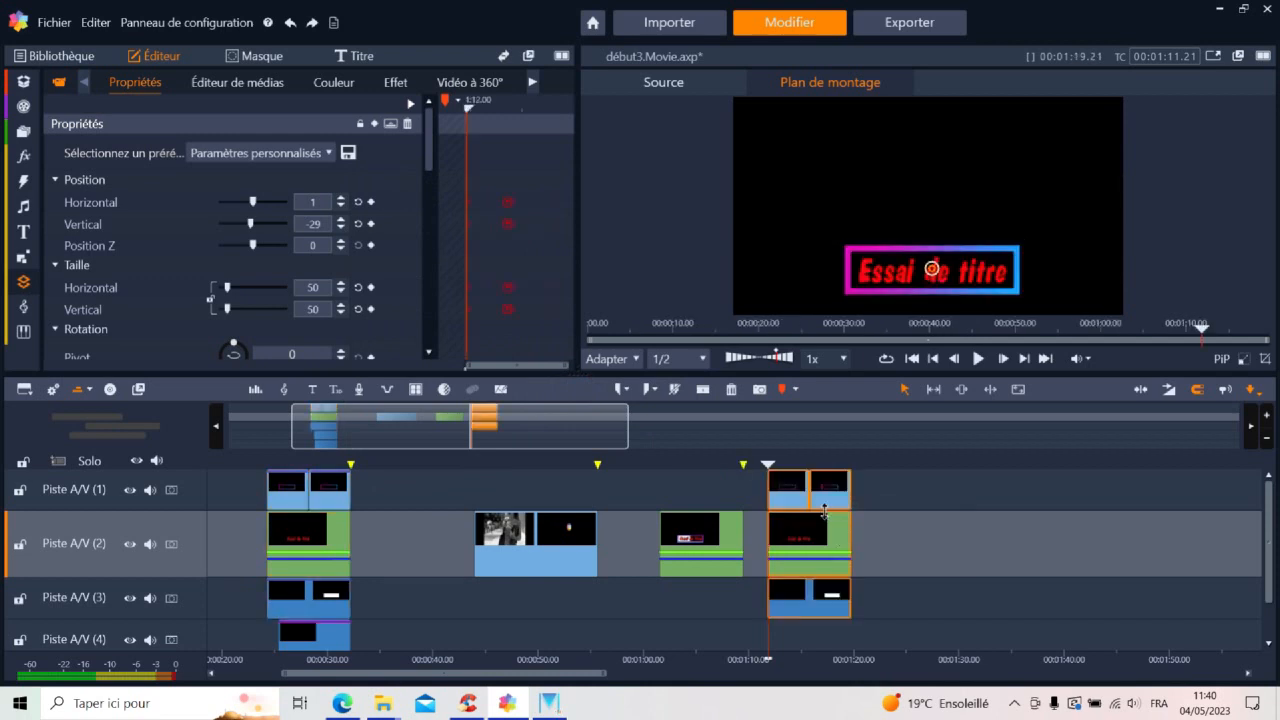
# Swap the pasted clips so the title is on Piste A/V (1) and the two coloured frame rectangles are beneath it on Piste A/V (2)
pyautogui.click(797, 503)
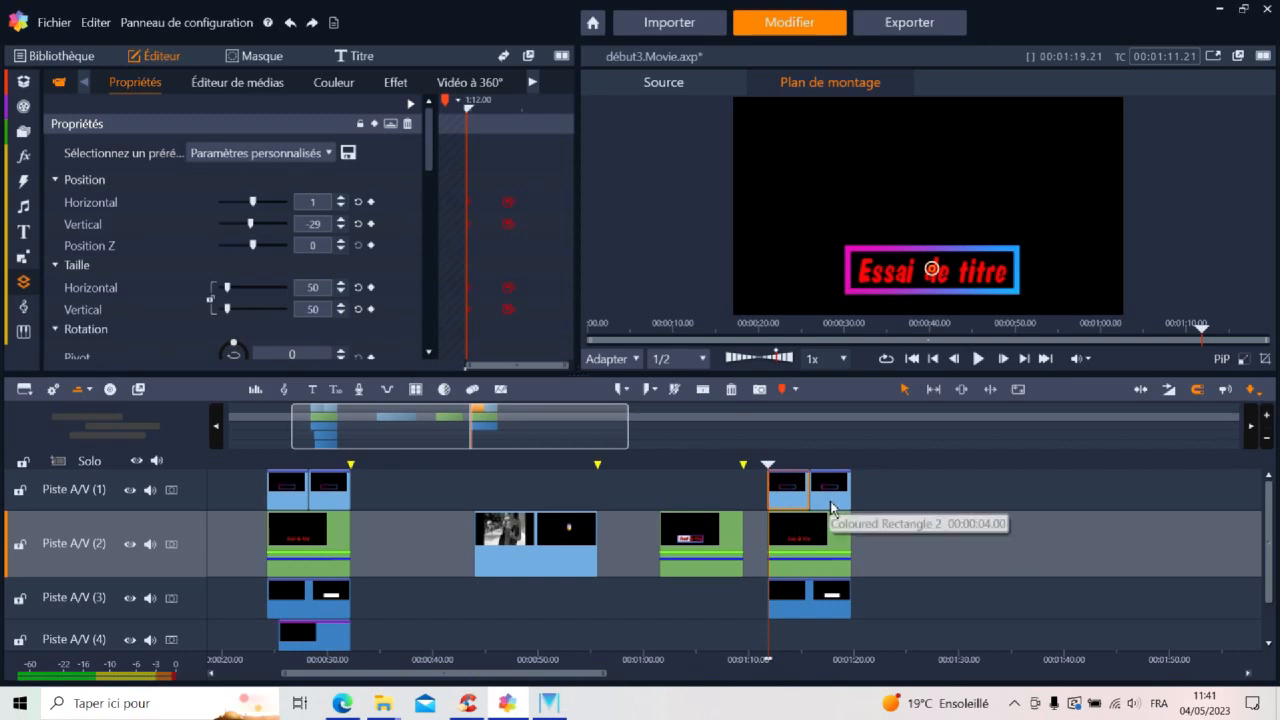
pyautogui.moveTo(826, 507); pyautogui.dragTo(918, 540)
pyautogui.moveTo(826, 546); pyautogui.dragTo(835, 488)
pyautogui.click(871, 541)
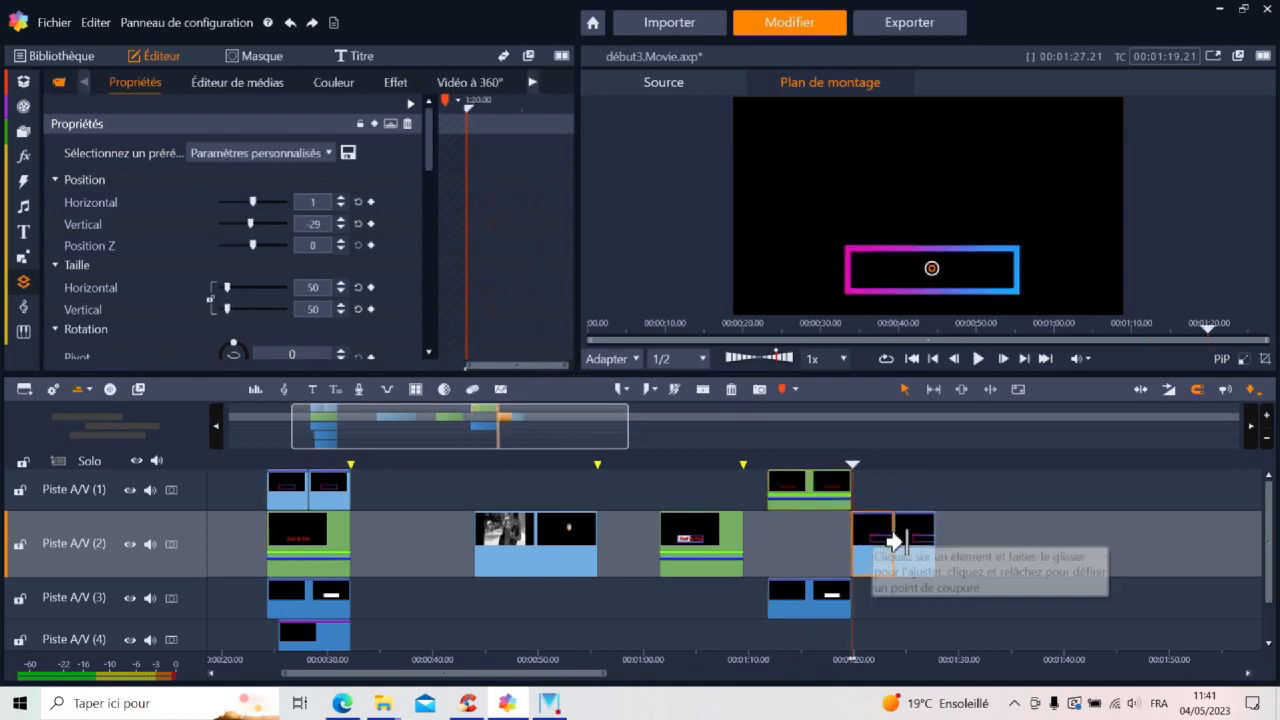
pyautogui.moveTo(910, 540); pyautogui.dragTo(838, 543)
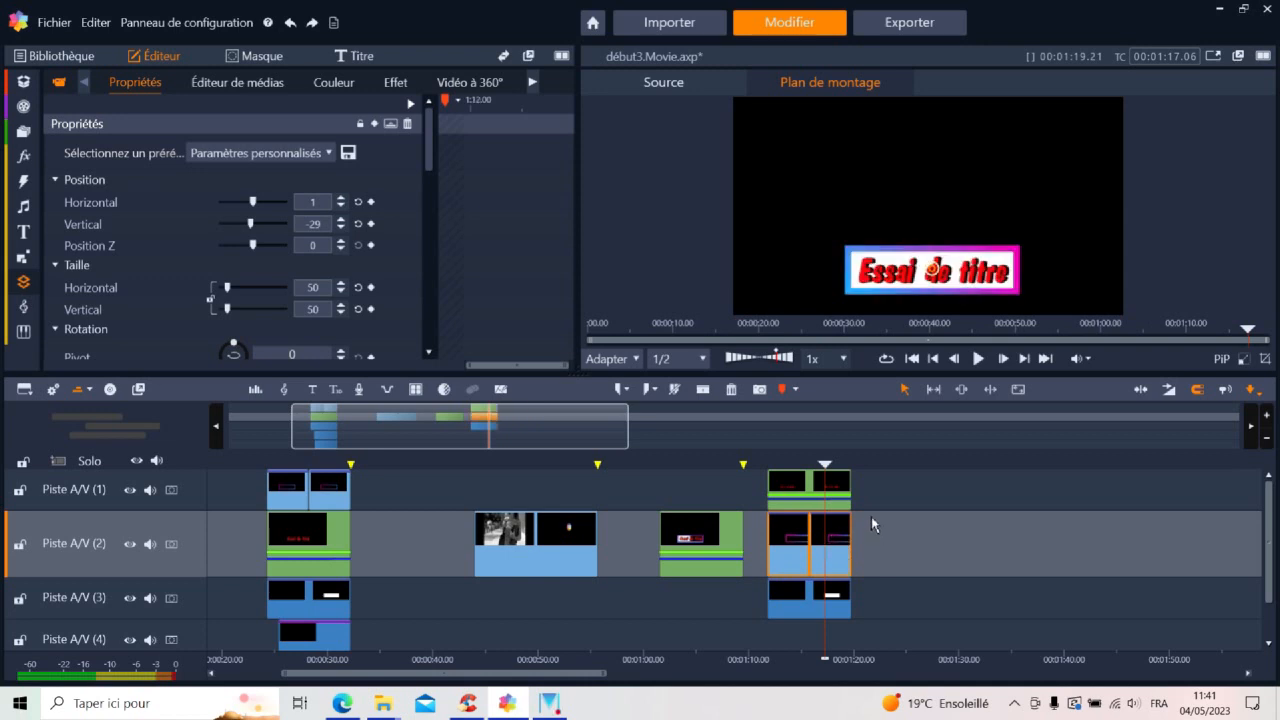
# Set the blend mode of the first pasted frame rectangle on Piste A/V (2) to Lumière ponctuelle
pyautogui.click(794, 562)
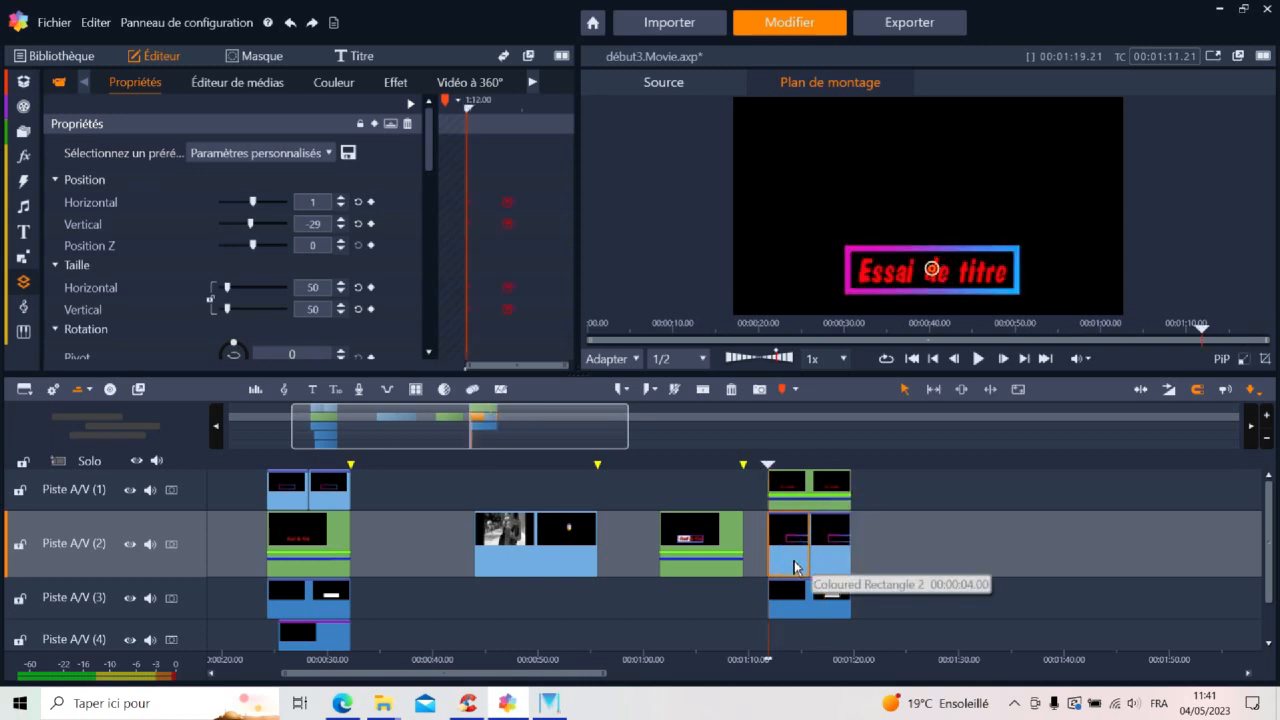
pyautogui.moveTo(430, 152); pyautogui.dragTo(435, 312)
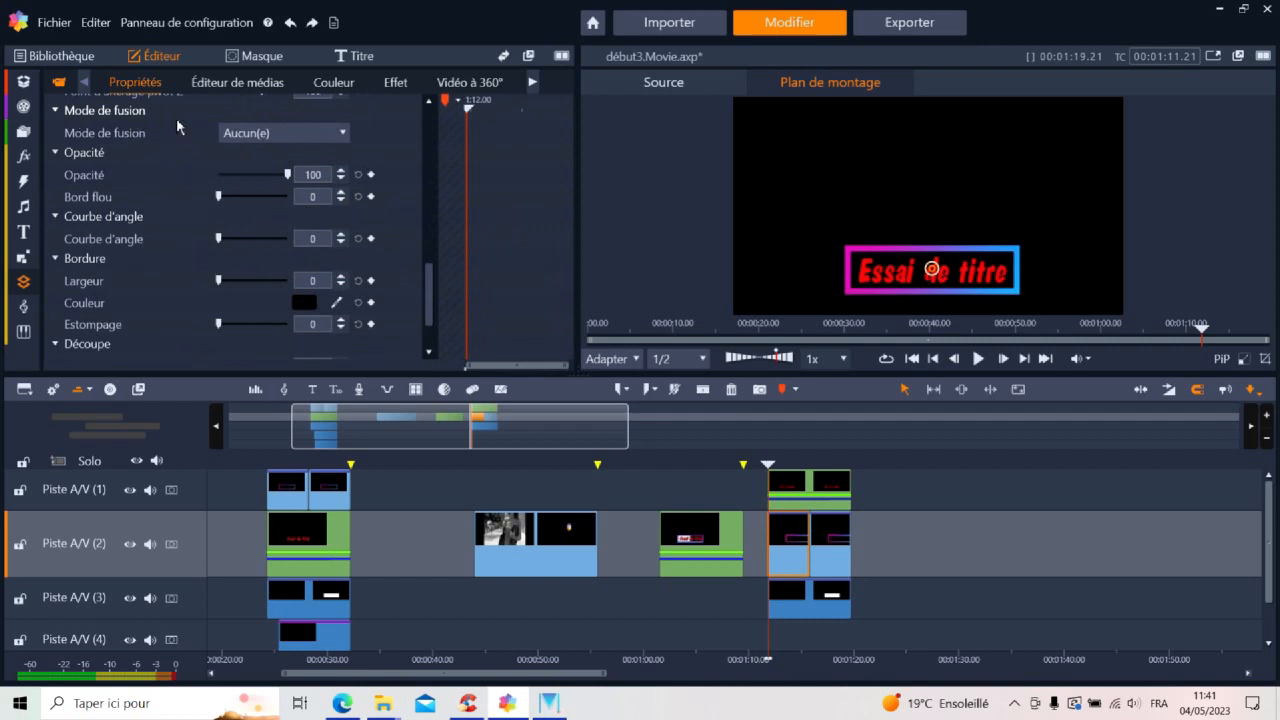
pyautogui.click(326, 136)
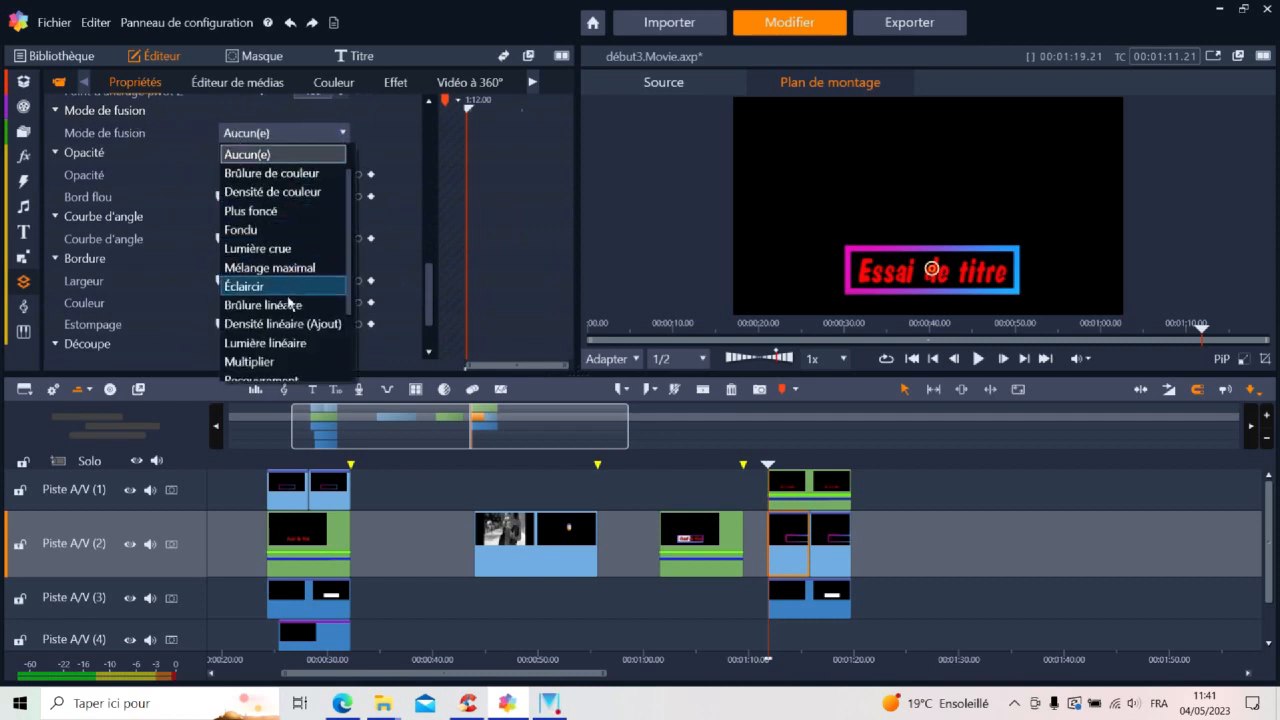
pyautogui.scroll(-2, 282, 343)
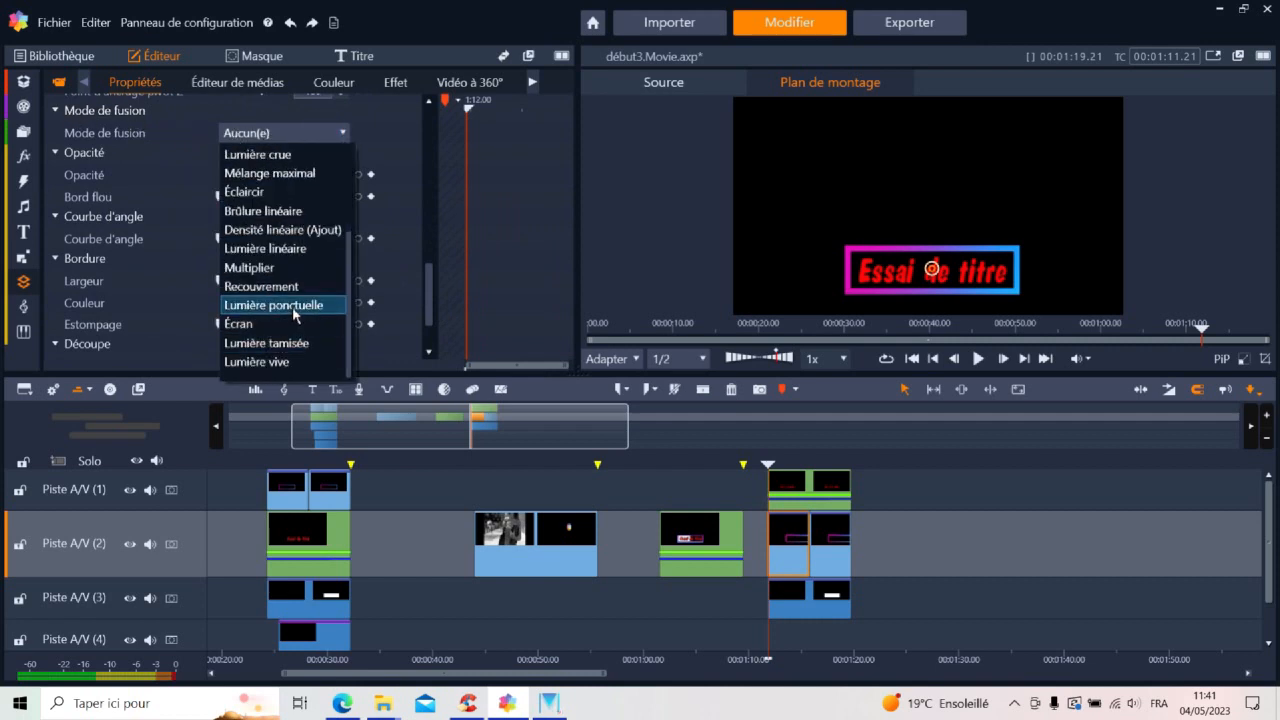
pyautogui.click(292, 305)
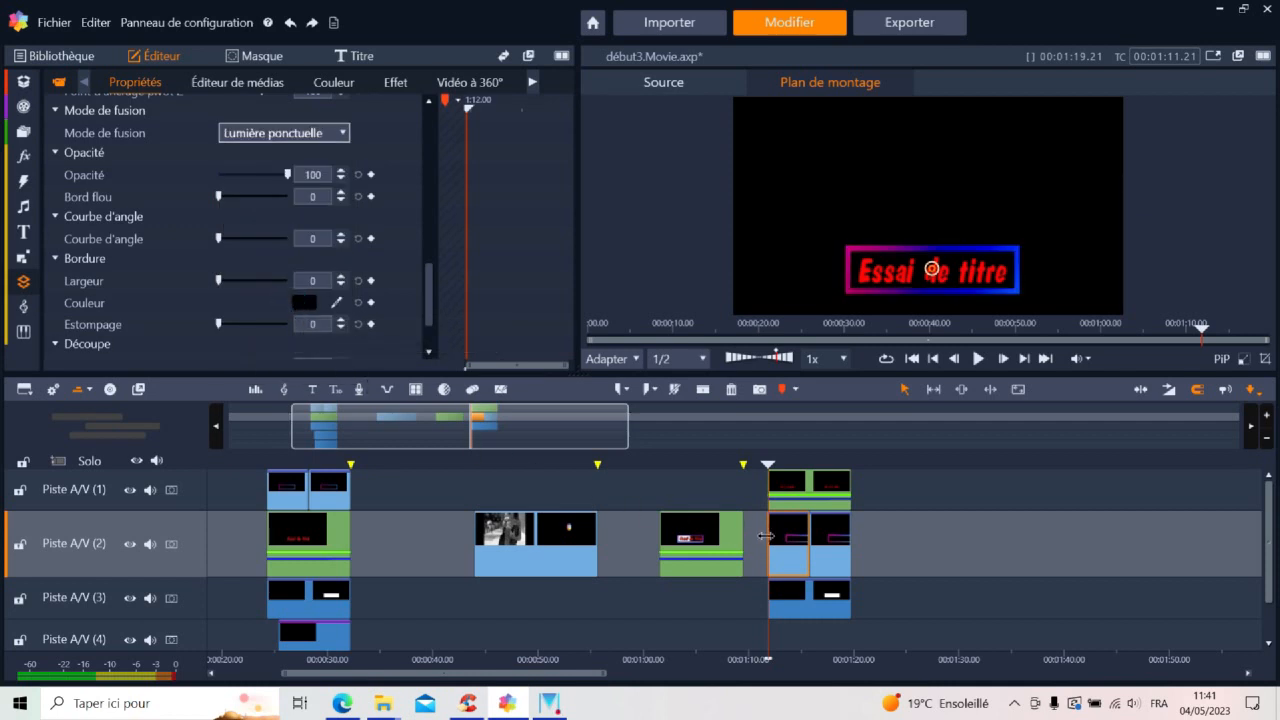
# Set the second pasted frame rectangle's blend mode to Lumière ponctuelle and preview the result from just before the pasted clips
pyautogui.click(828, 543)
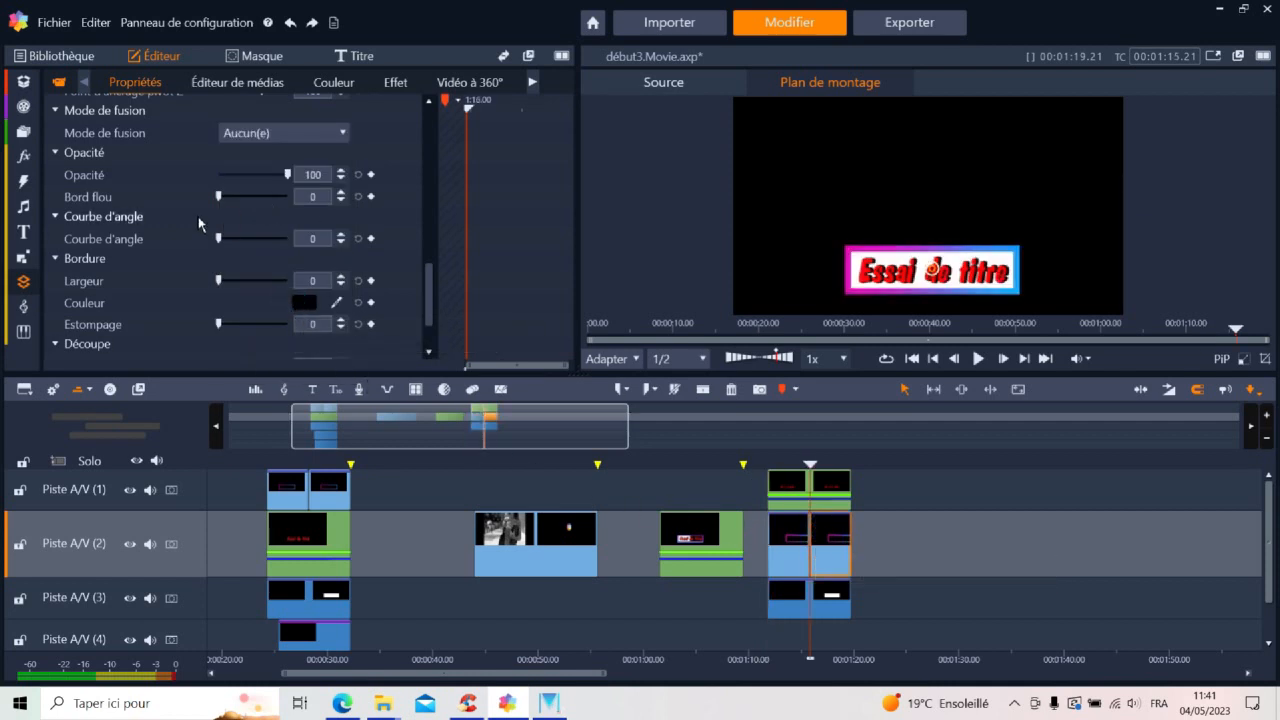
pyautogui.click(314, 134)
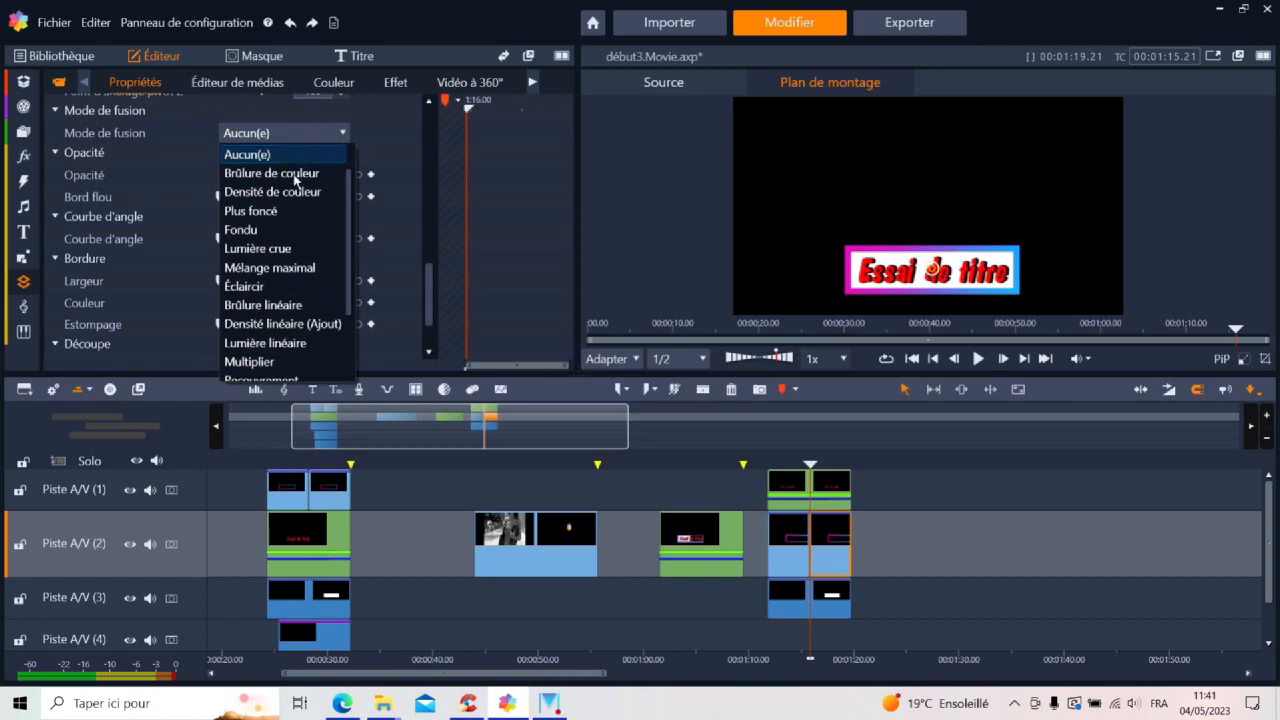
pyautogui.scroll(-2, 280, 350)
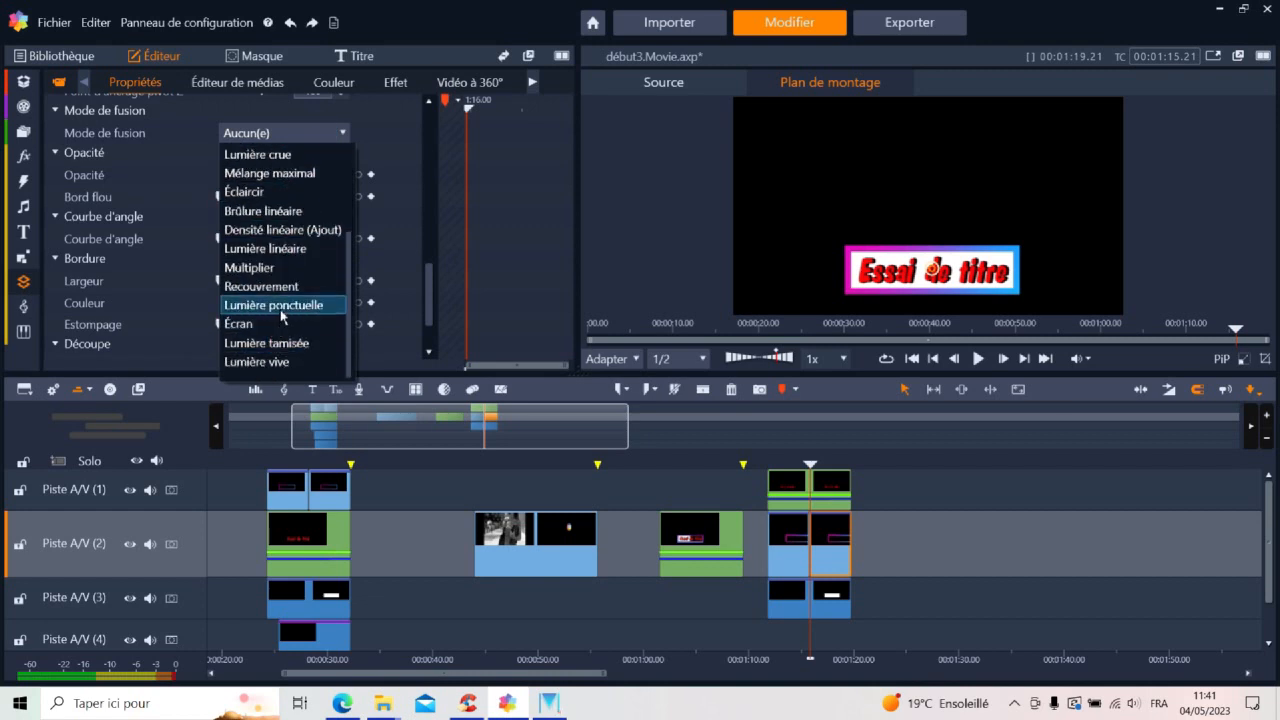
pyautogui.click(282, 302)
pyautogui.click(761, 463)
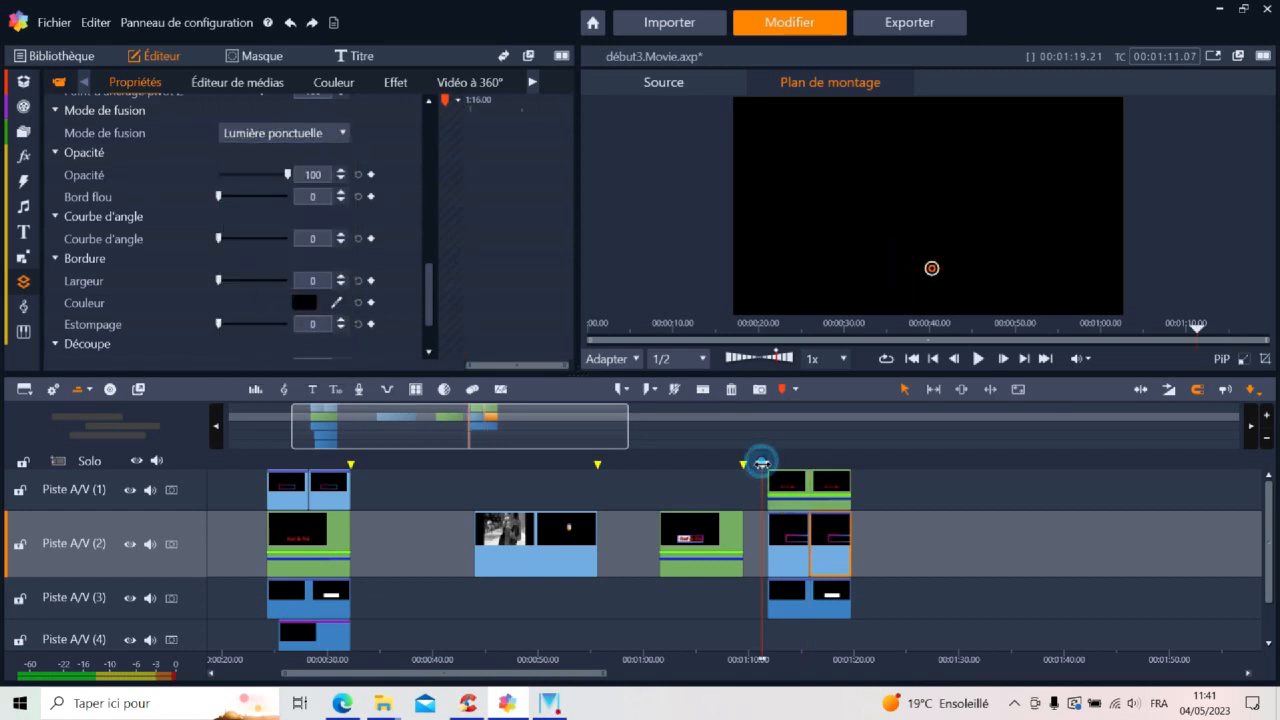
pyautogui.moveTo(761, 463)
pyautogui.mouseDown()
pyautogui.moveTo(852, 447)
pyautogui.moveTo(761, 453)
pyautogui.mouseUp()
# Set the pasted white background clip's vertical position on Piste A/V (3) to -28 at its second keyframe and scrub through the pasted group
pyautogui.click(808, 608)
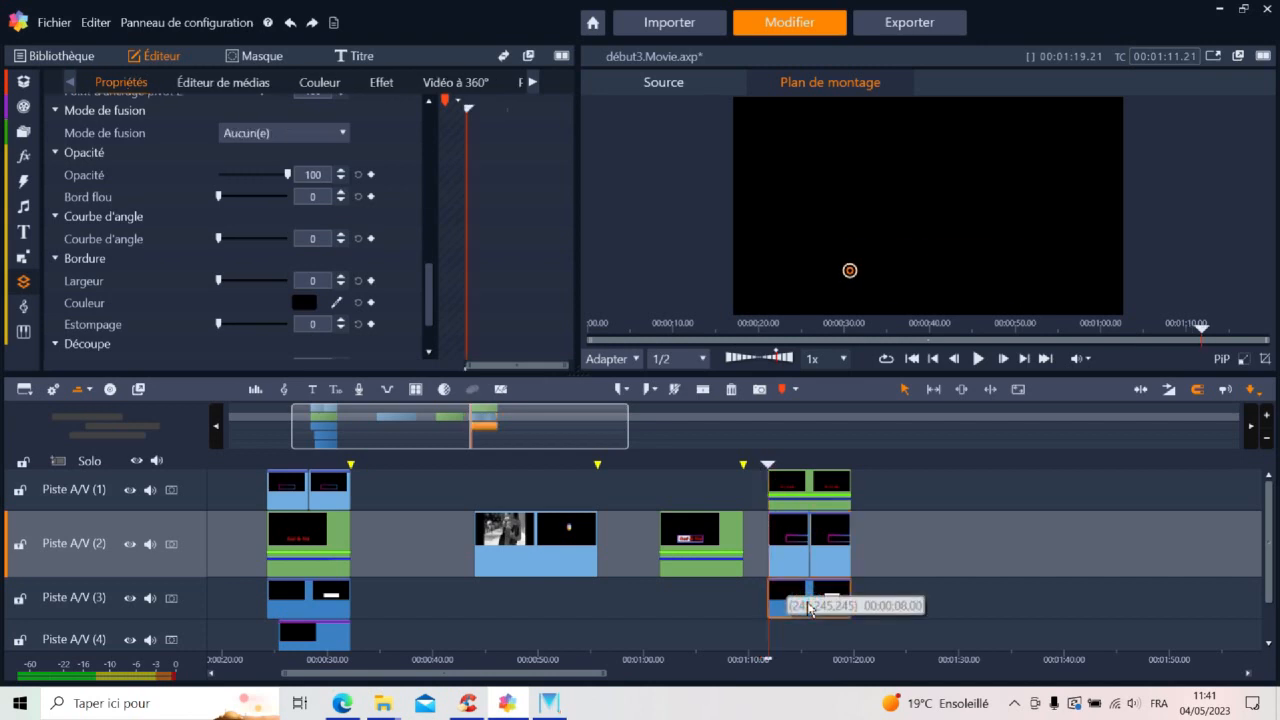
pyautogui.moveTo(433, 305); pyautogui.dragTo(431, 142)
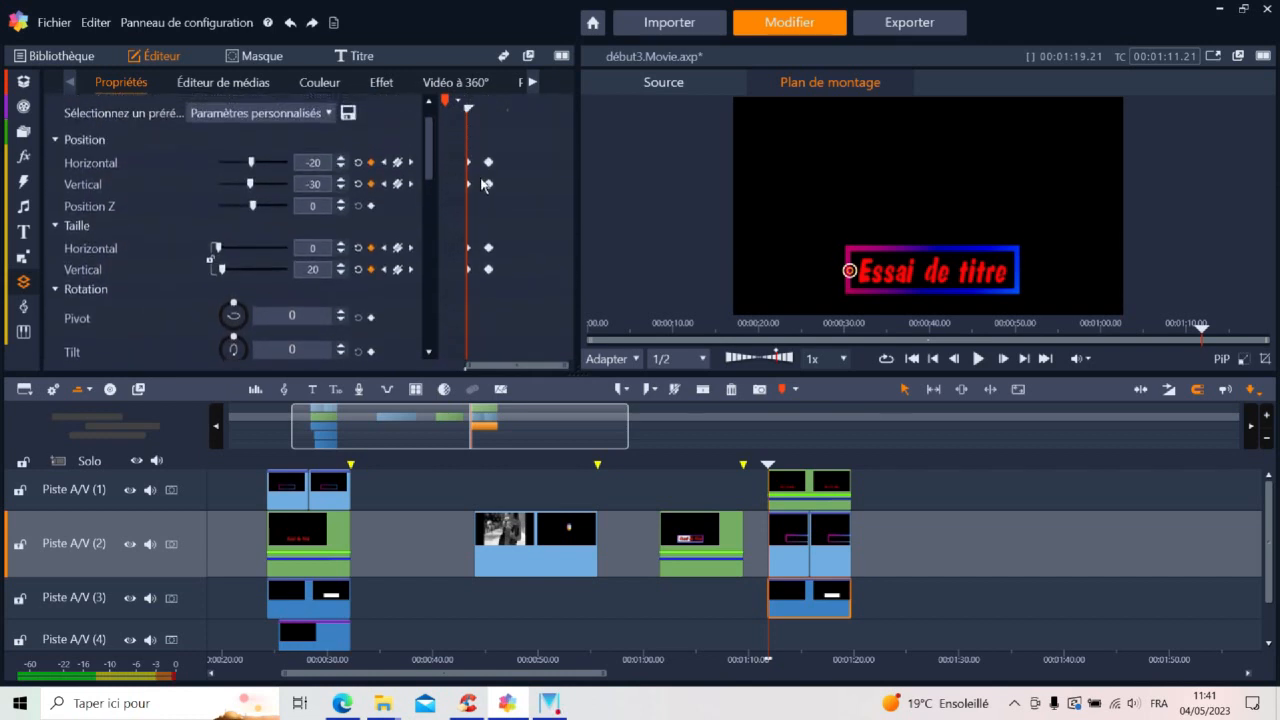
pyautogui.click(411, 163)
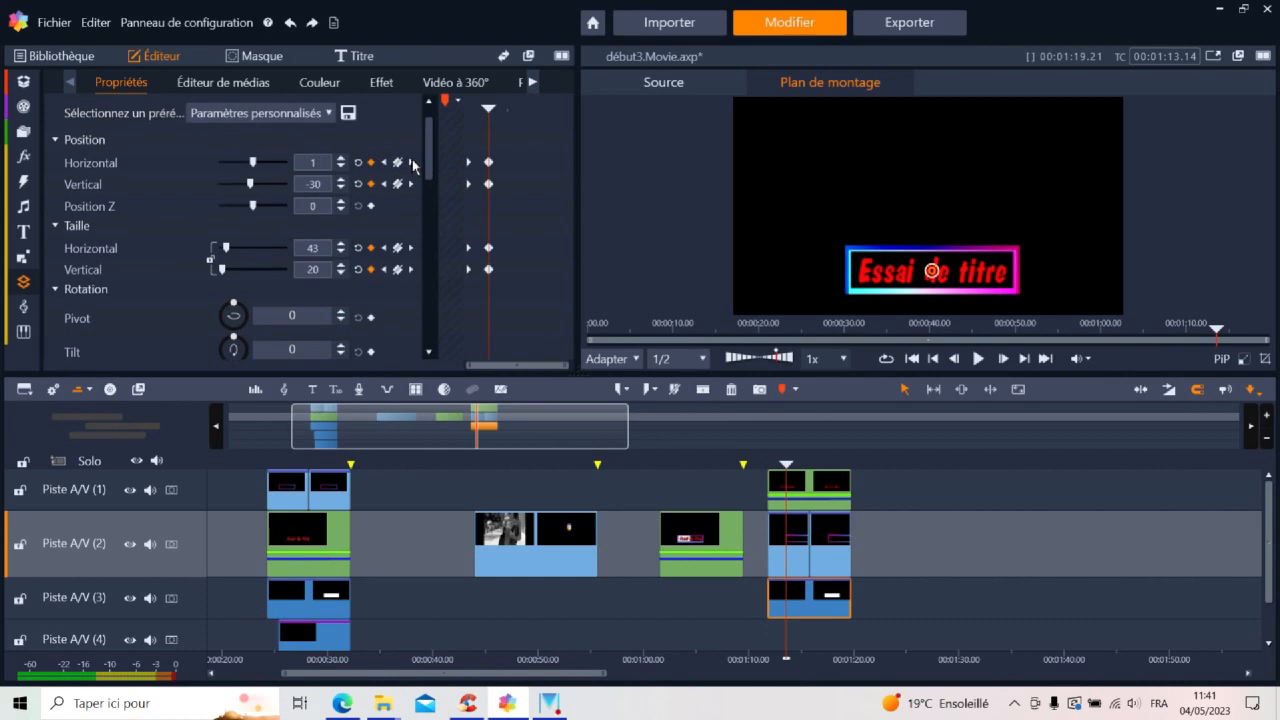
pyautogui.click(342, 181)
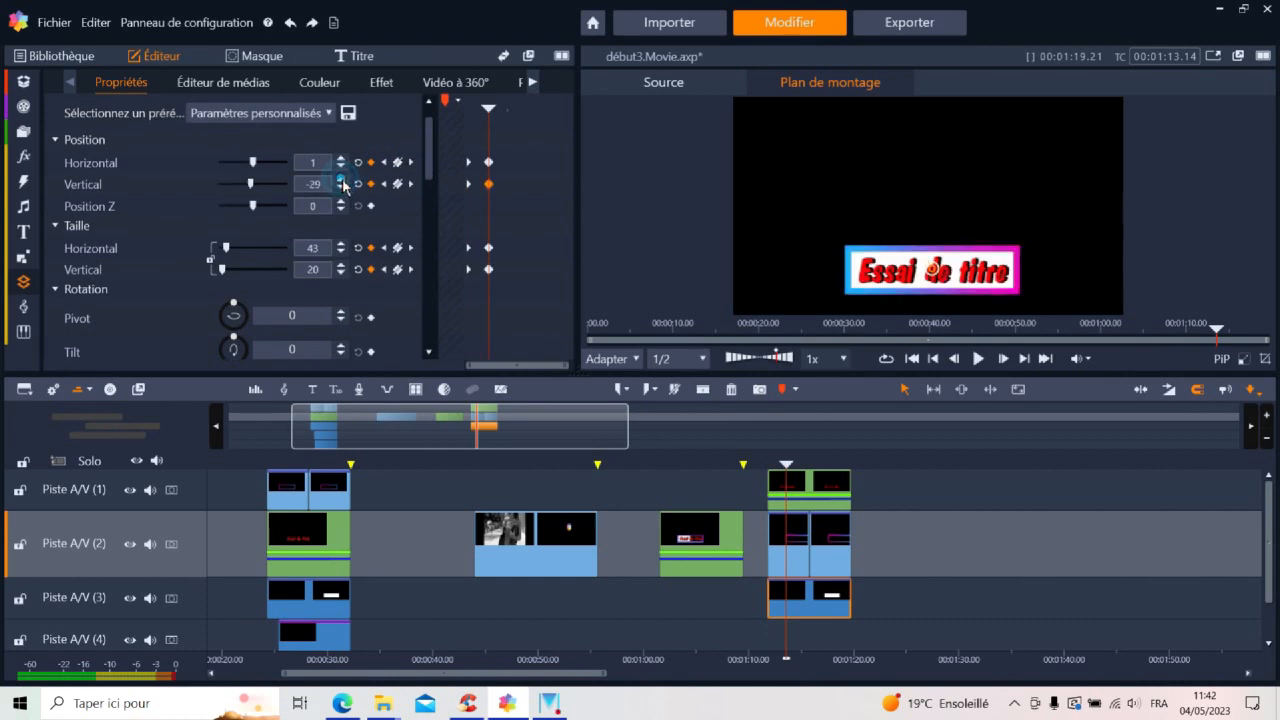
pyautogui.click(342, 181)
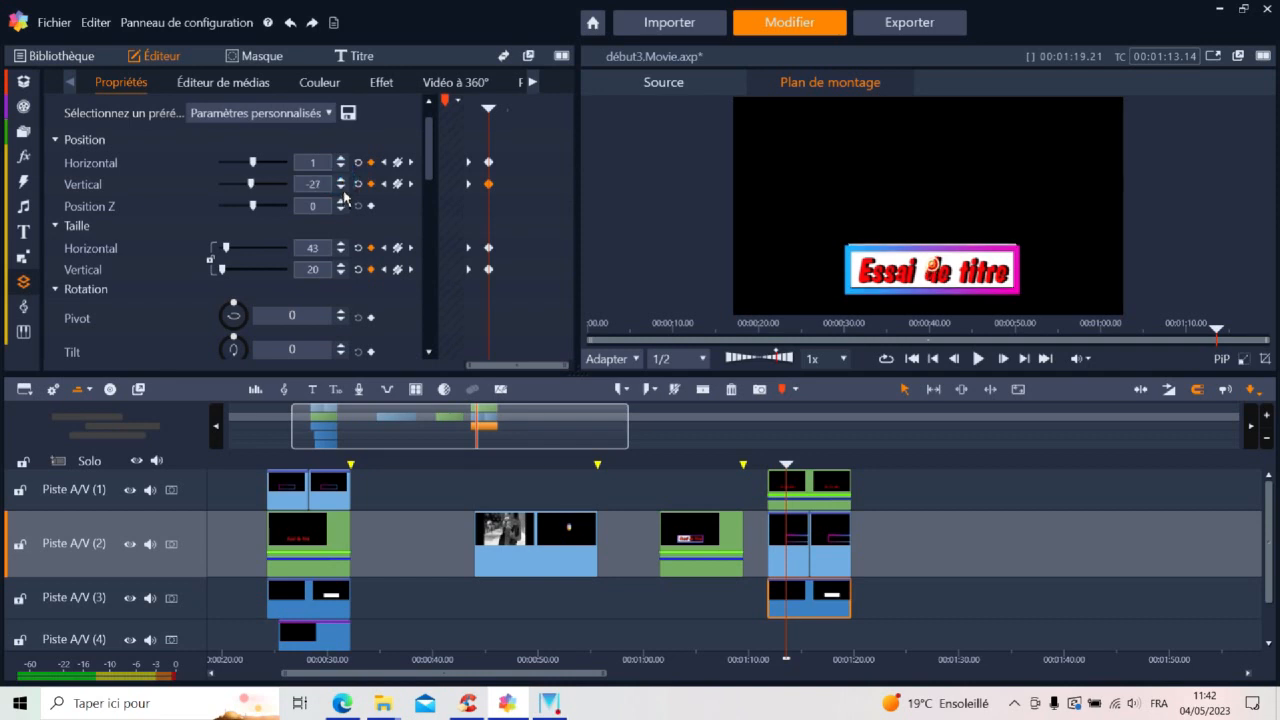
pyautogui.click(341, 188)
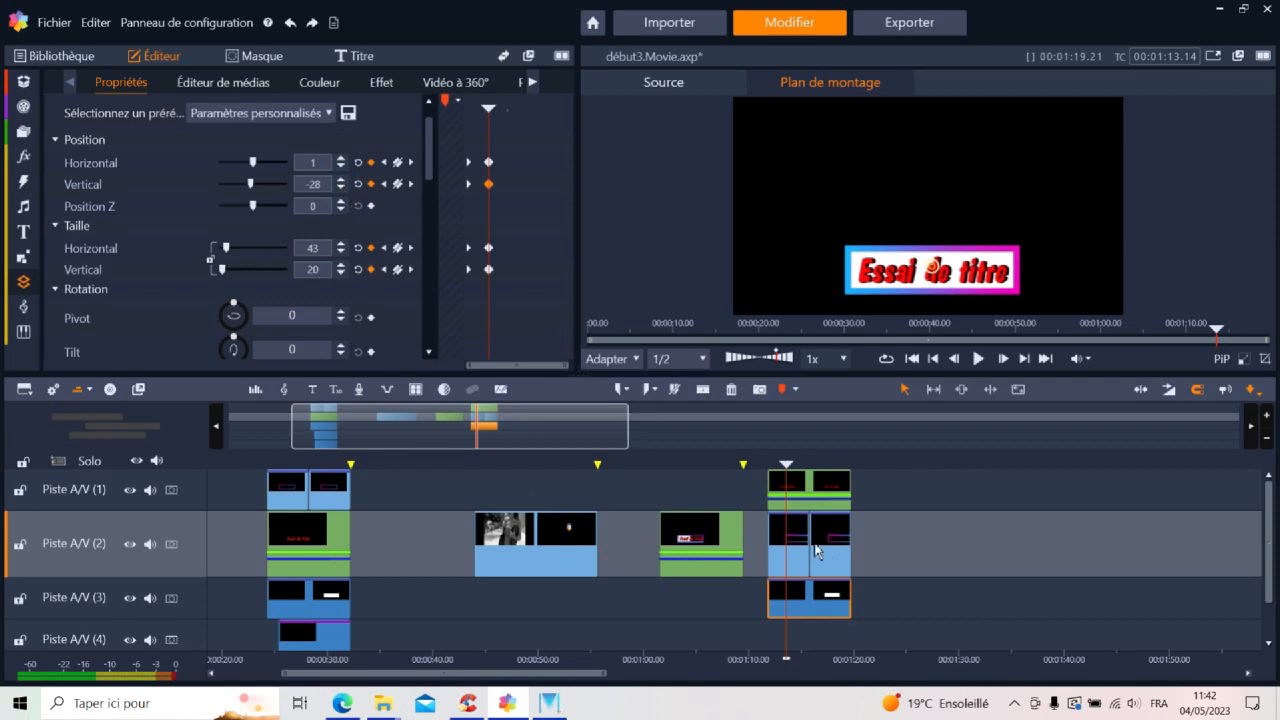
pyautogui.click(760, 465)
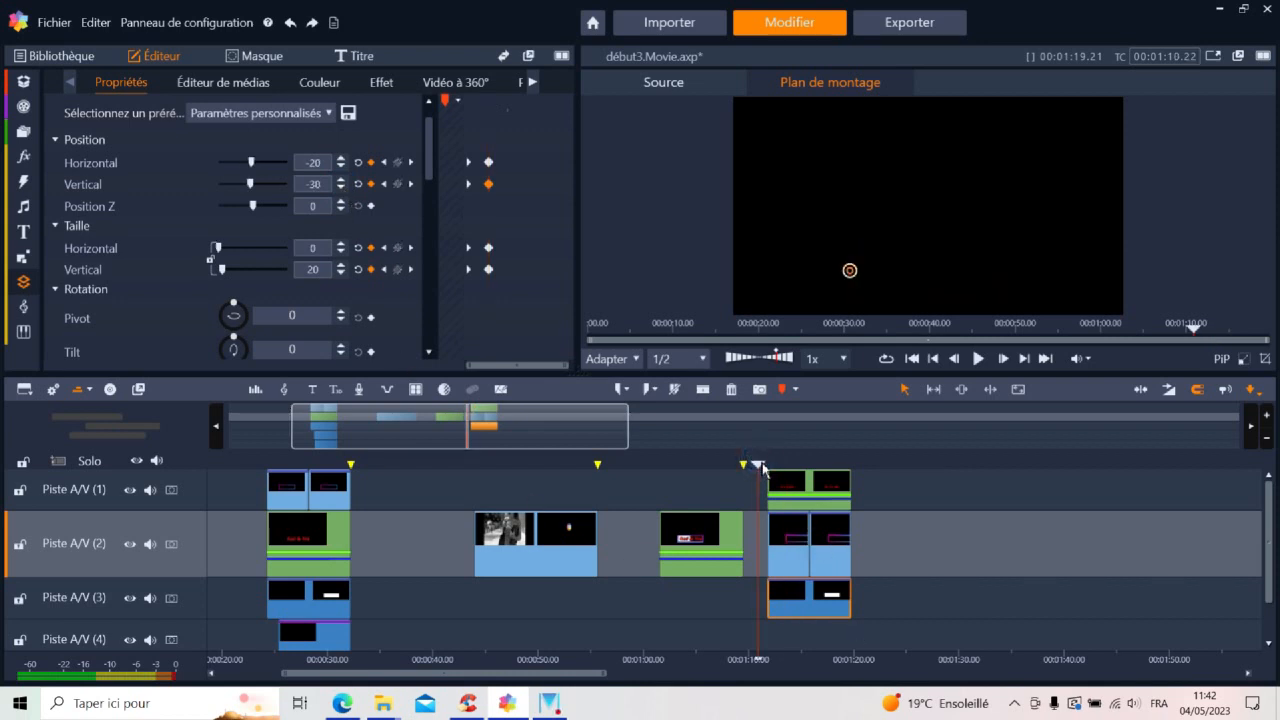
pyautogui.moveTo(762, 468); pyautogui.dragTo(818, 465)
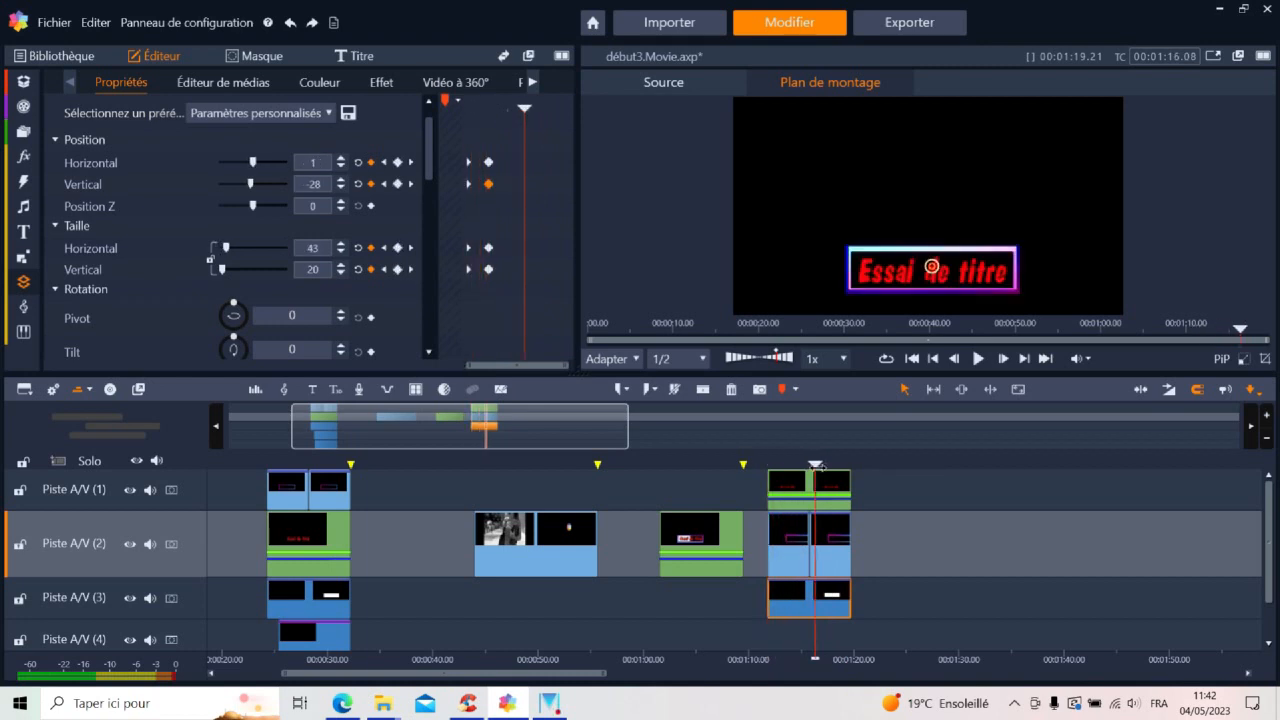
# Select the pasted title clip on Piste A/V (1) and play the title group from just before its start to review the animation
pyautogui.click(810, 488)
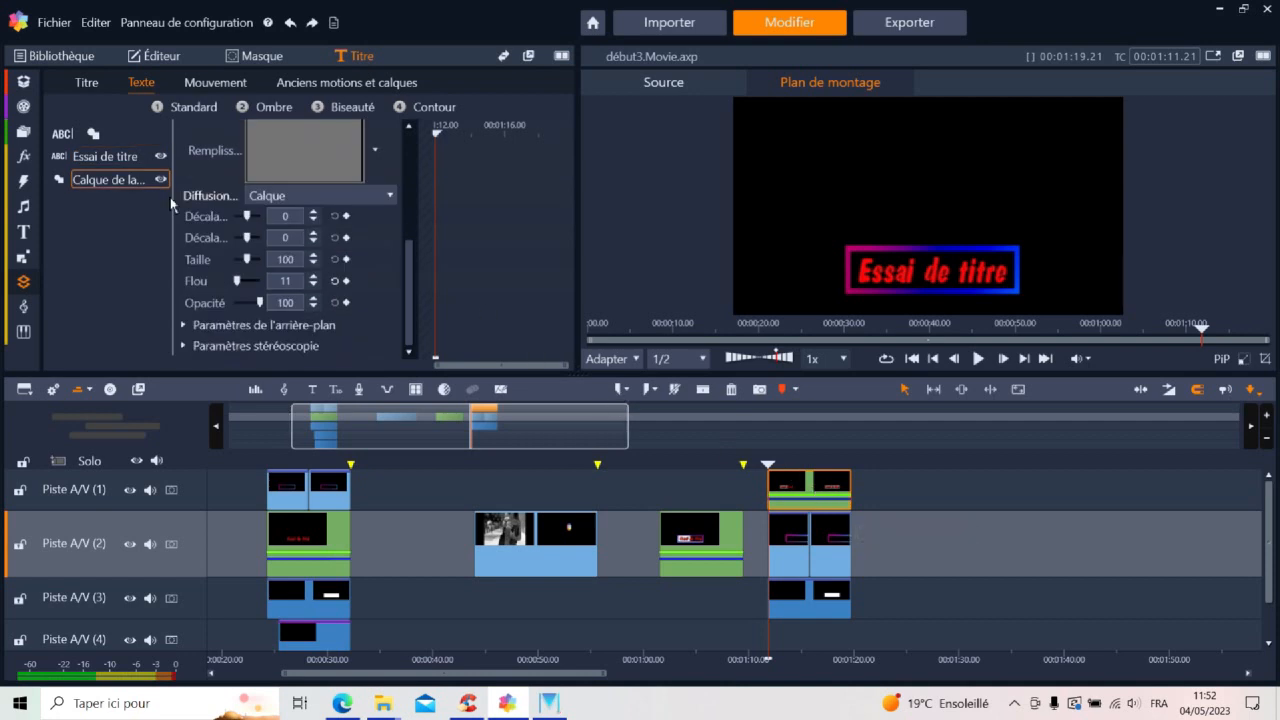
pyautogui.click(766, 463)
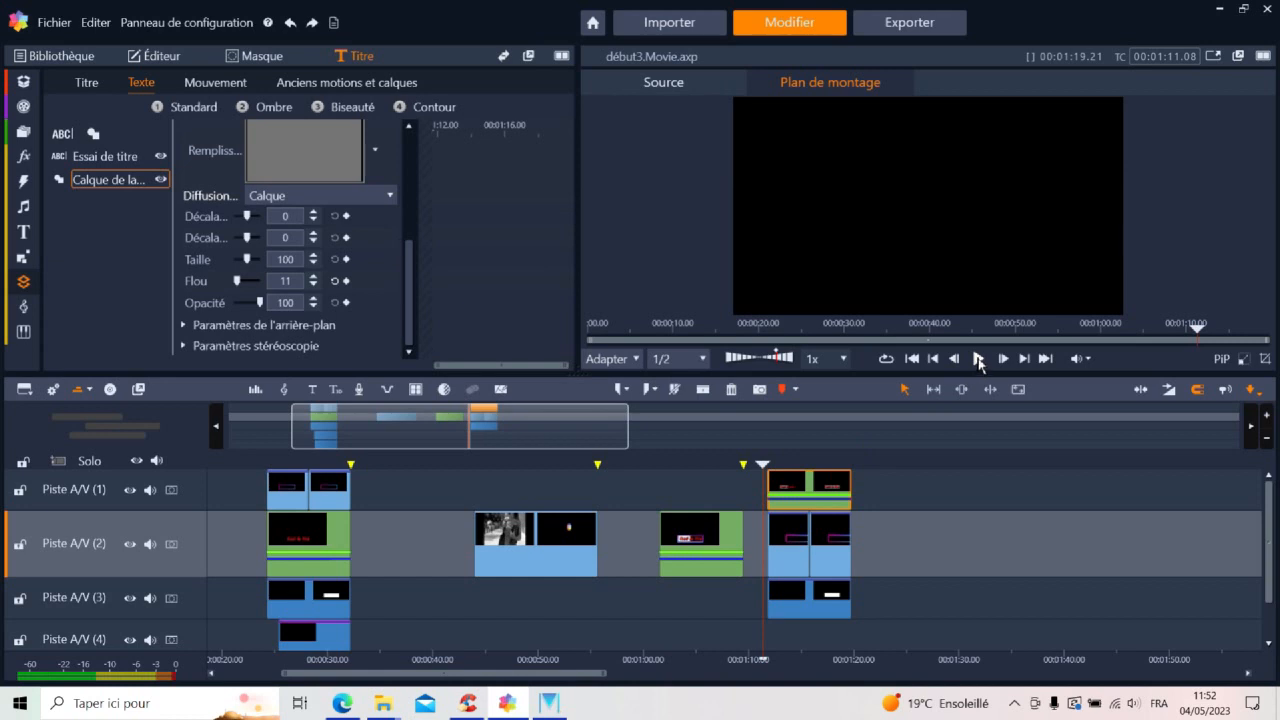
pyautogui.click(979, 360)
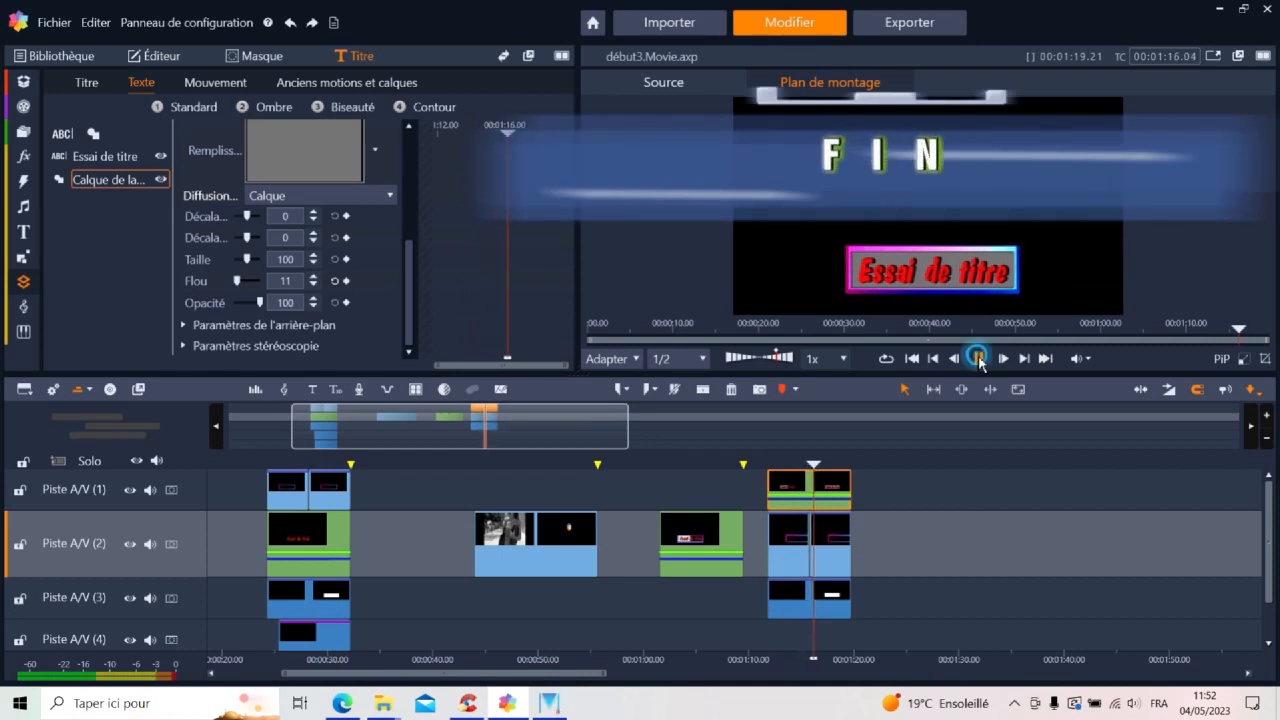
pyautogui.click(979, 360)
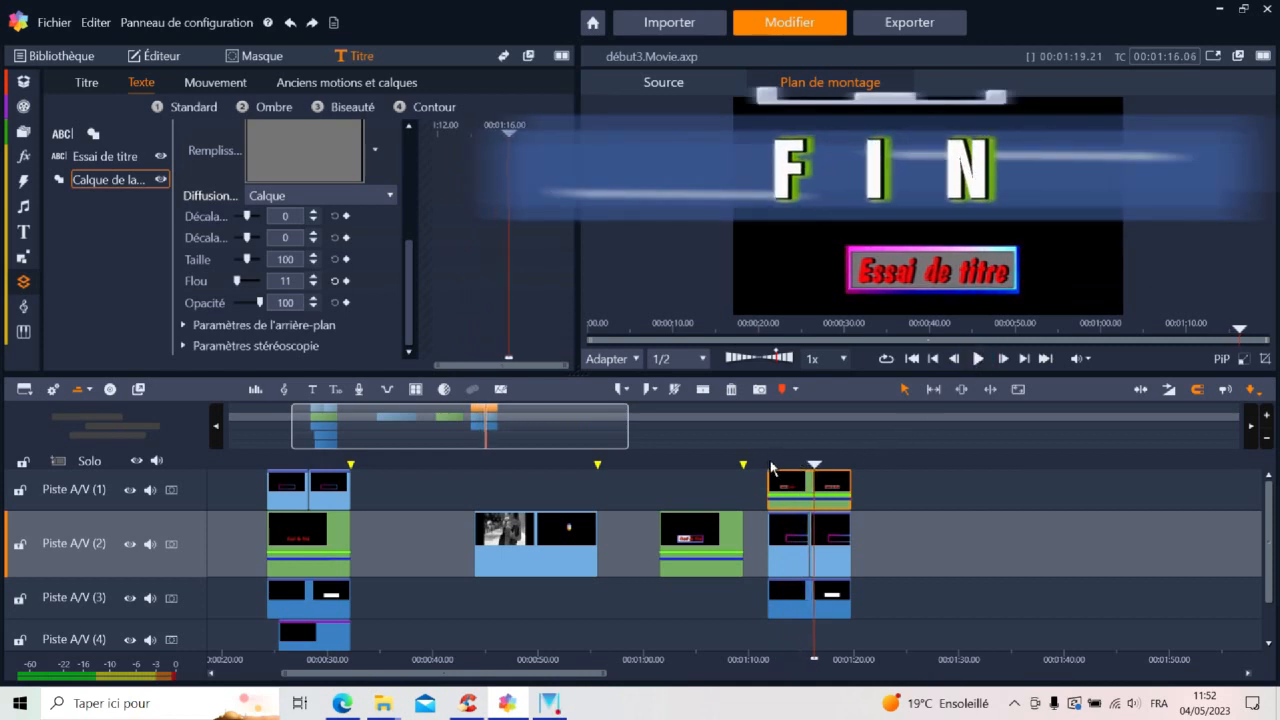